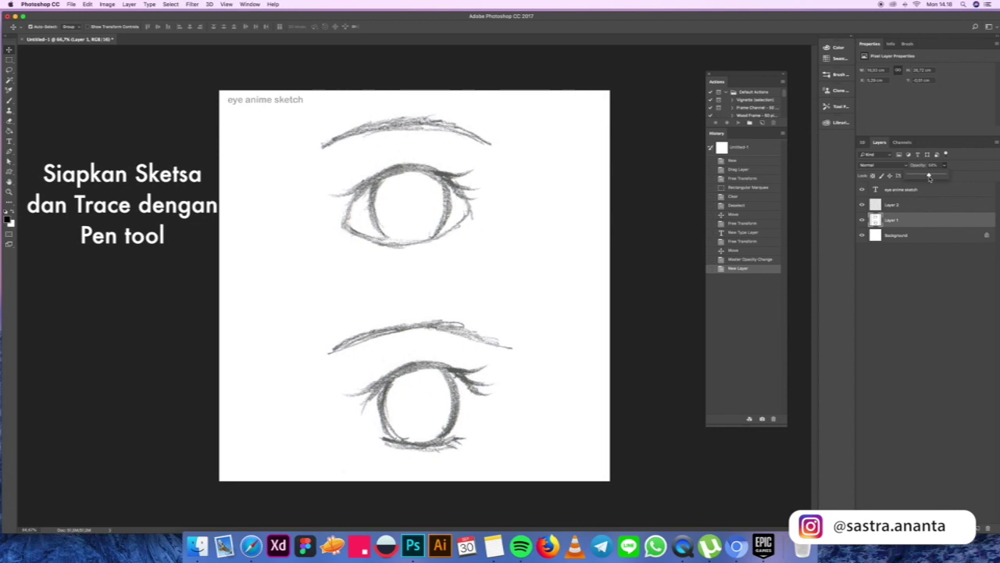
Lower the opacity of the sketch on Layer 1 and make Layer 2 active for tracing with the Pen tool.
drag(930, 178, 922, 177)
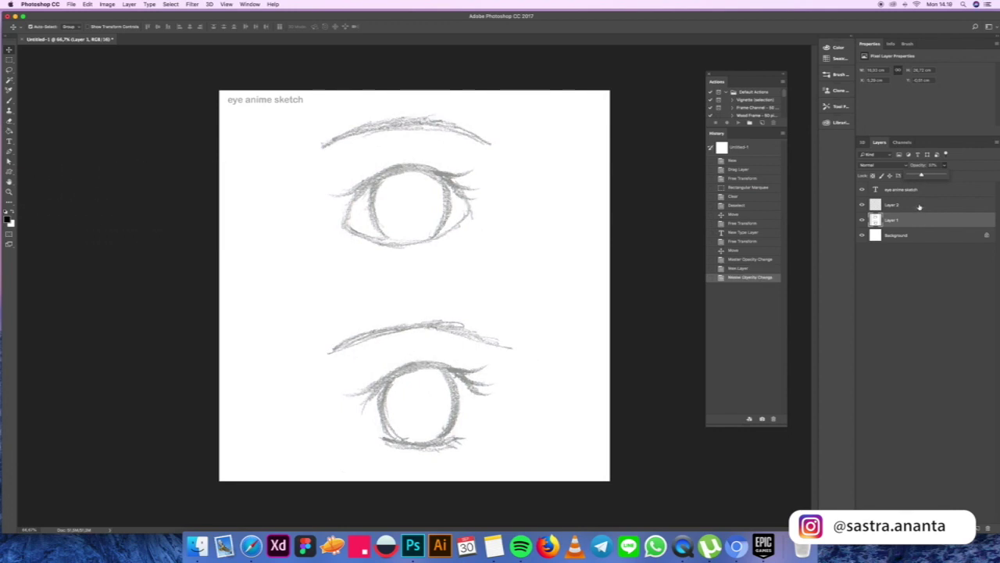
click(899, 205)
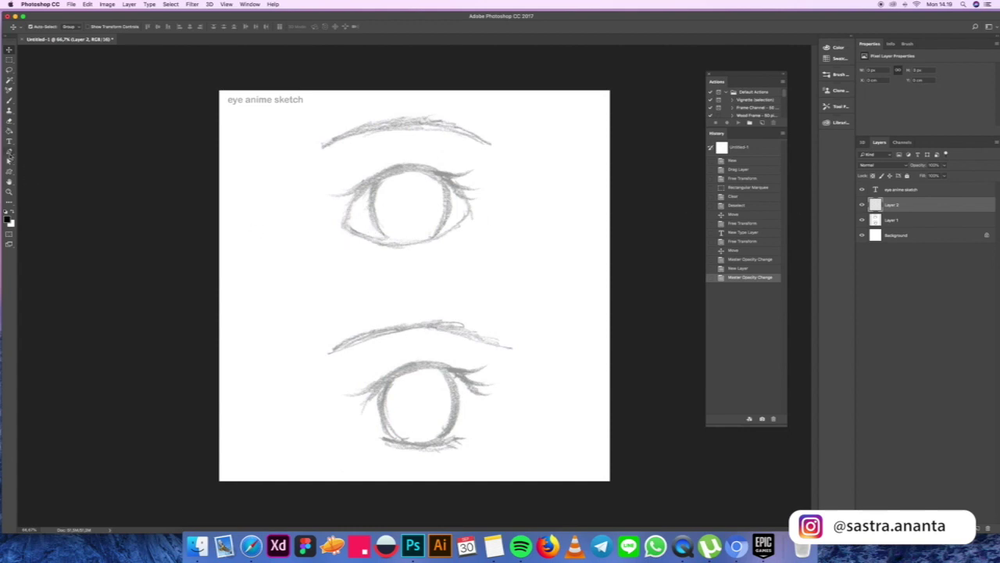
click(10, 153)
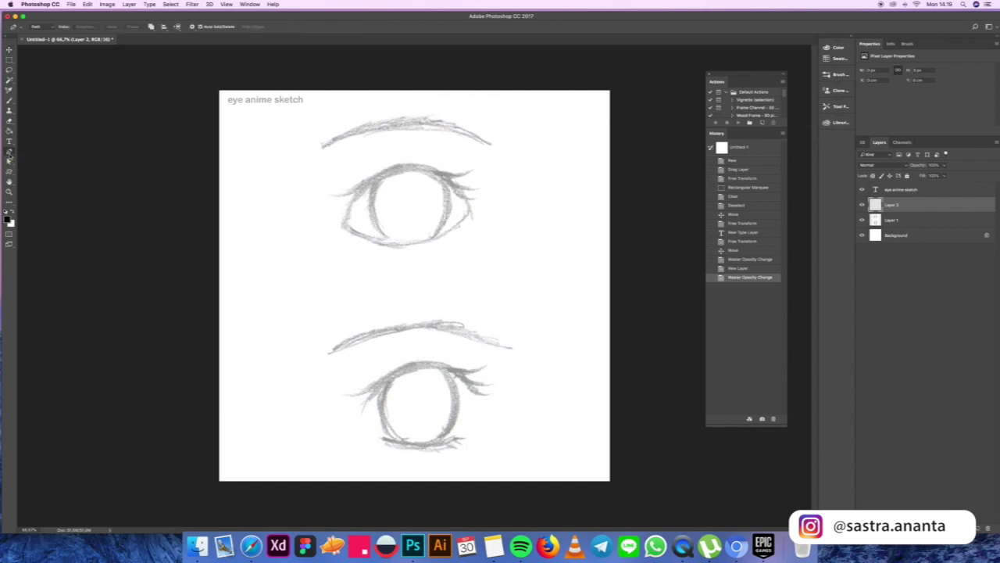
Trace the upper eyebrow of the sketch as a closed crescent-shaped path on Layer 2.
click(323, 146)
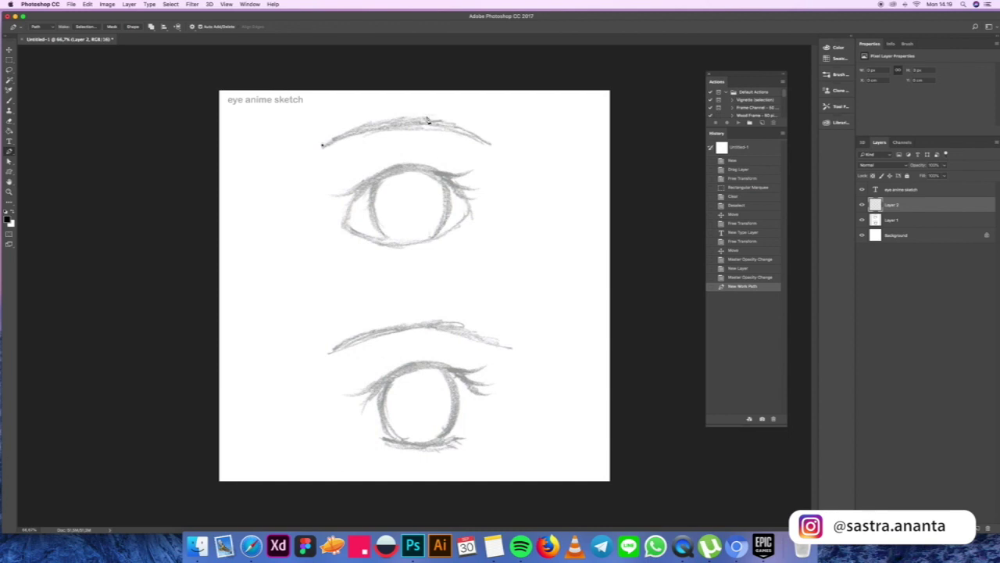
drag(435, 121, 471, 132)
click(491, 146)
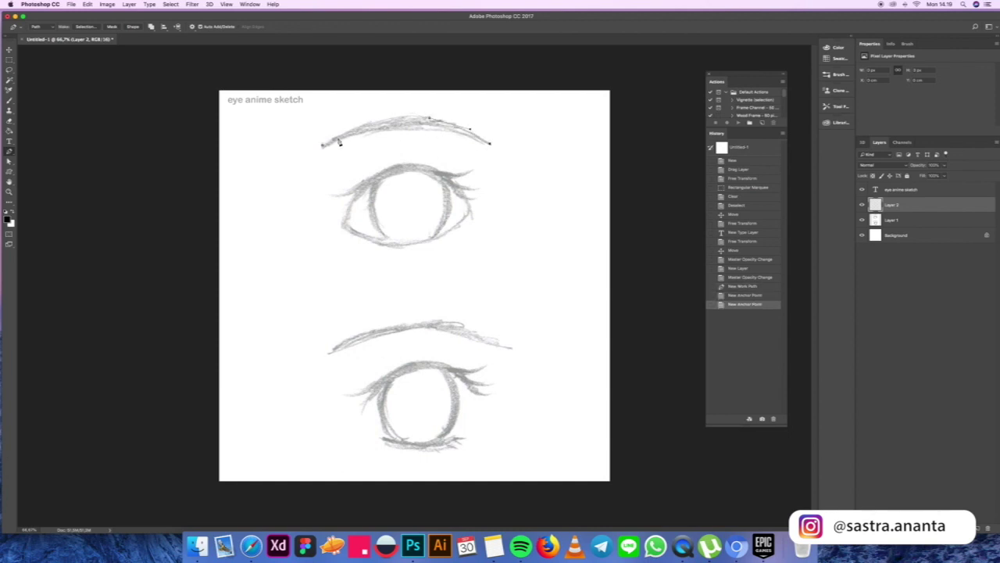
drag(323, 148, 228, 190)
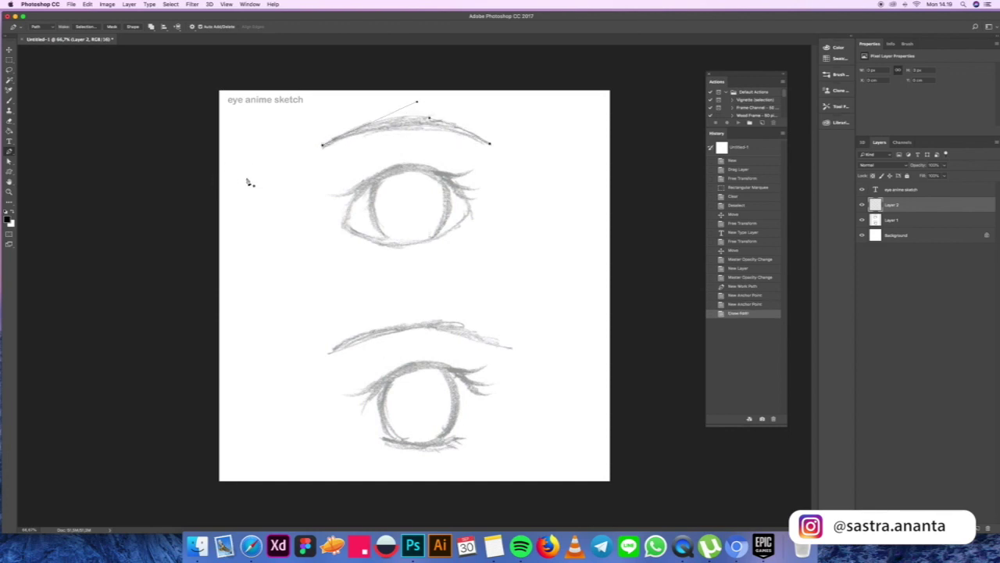
Reshape the eyebrow path with the Direct Selection tool so its curve follows the sketched brow.
key(a)
drag(430, 119, 379, 109)
click(388, 103)
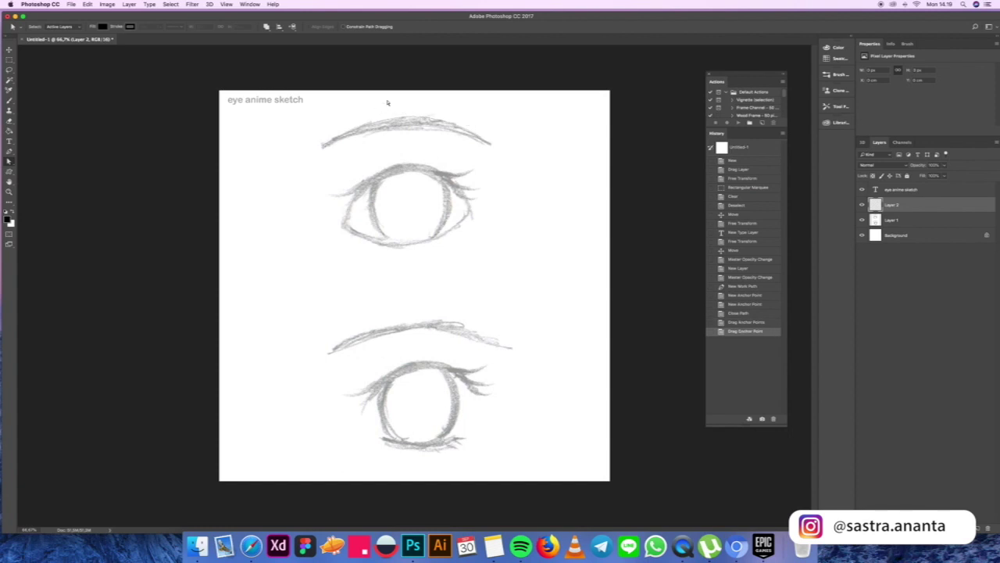
click(484, 143)
click(472, 158)
Fill the eyebrow shape with black as a selection, and clear the selection.
key(g)
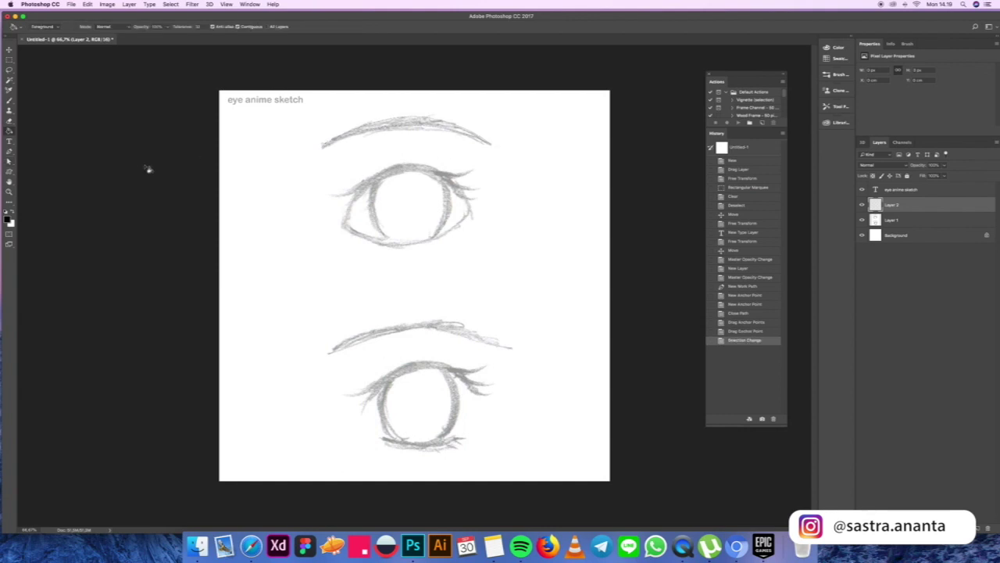
click(401, 125)
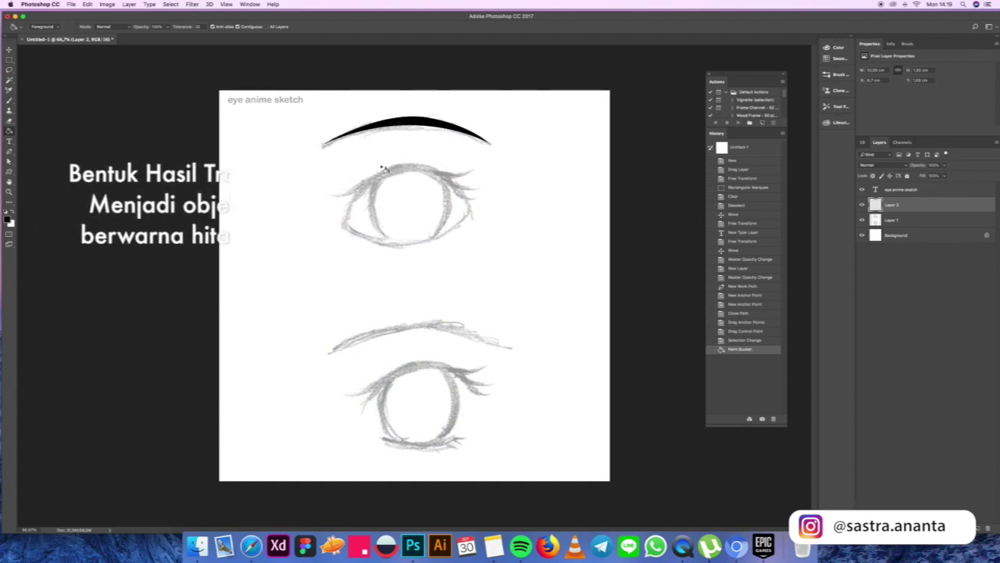
key(super+d)
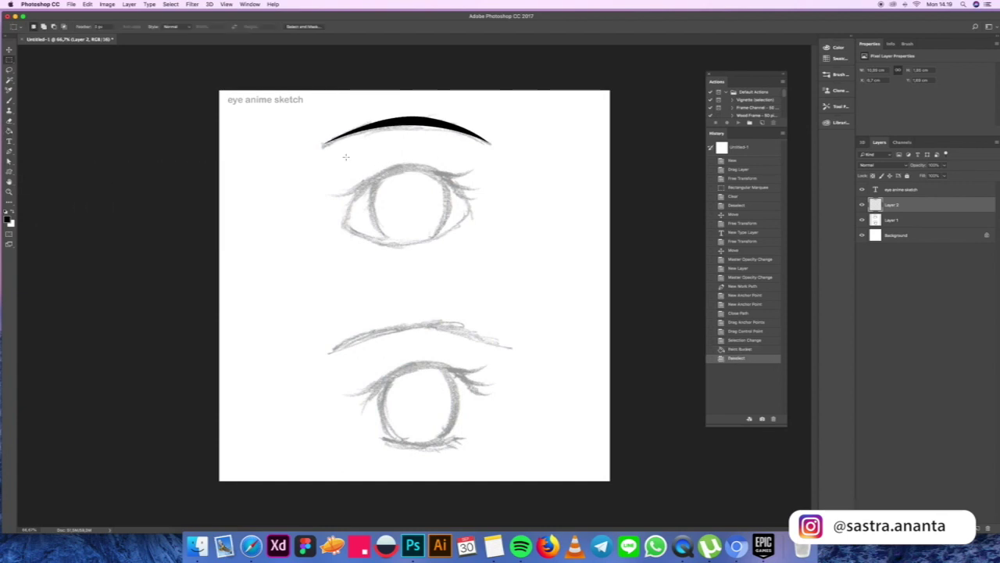
Trace the top edge of the upper eye's lash line from the left lash tip to the uppermost right lash with the Pen tool.
key(p)
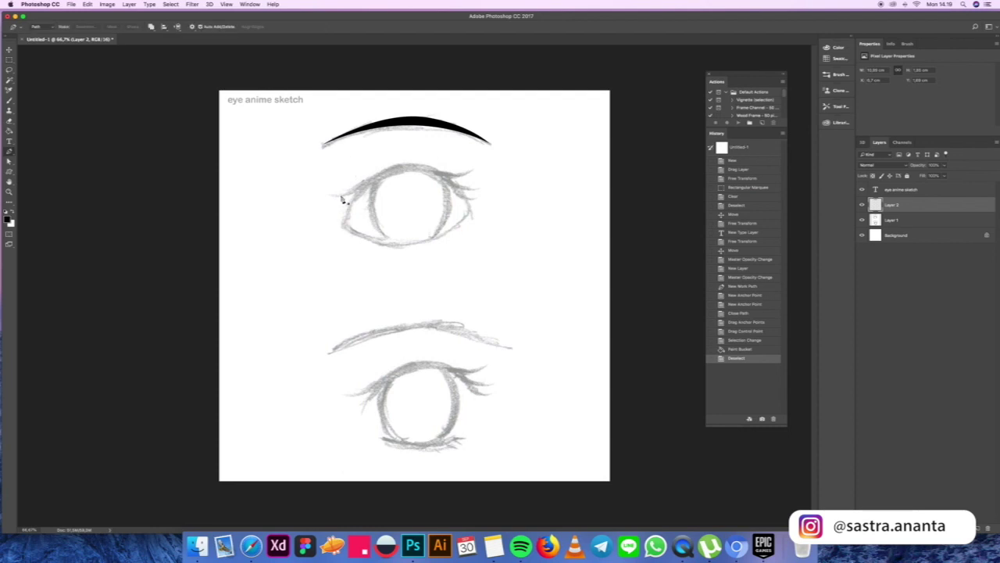
key(super+plus)
key(super+plus)
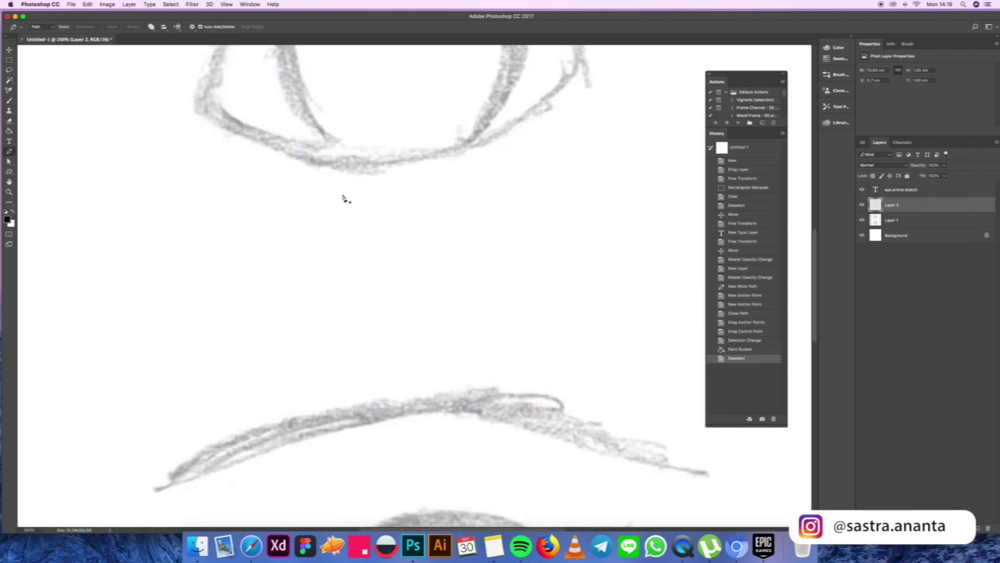
scroll(345, 199, up, 5)
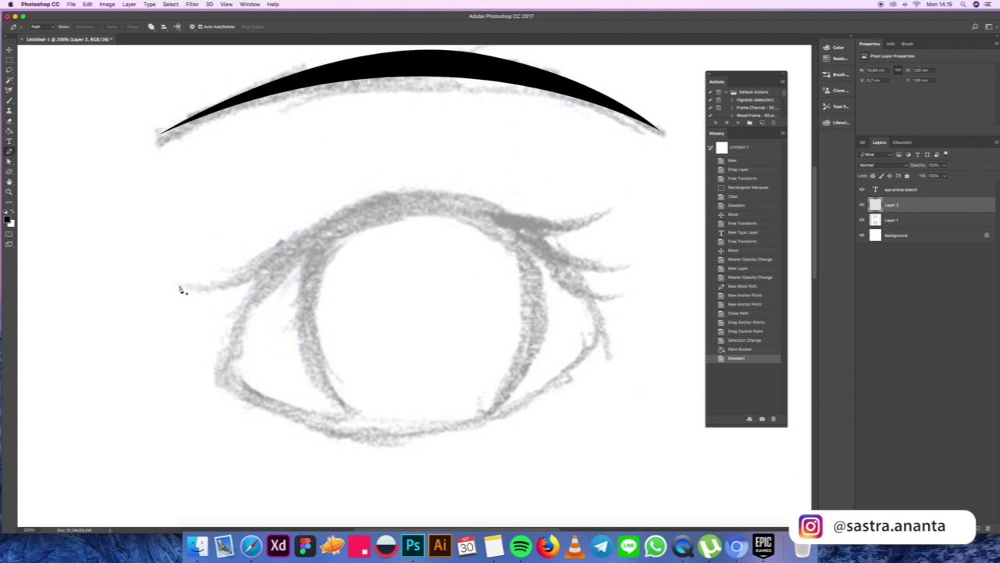
click(175, 282)
drag(266, 253, 311, 223)
drag(454, 191, 517, 211)
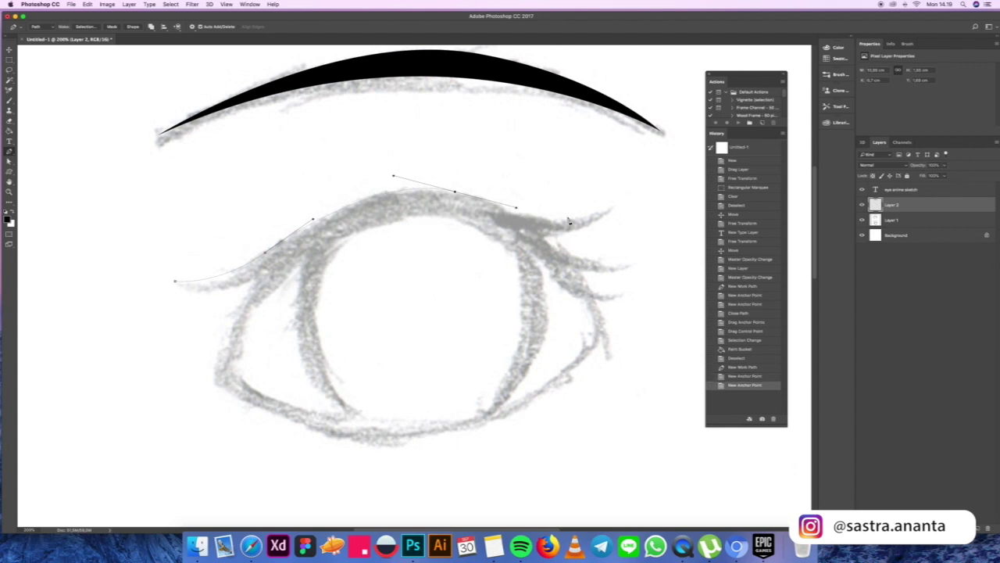
drag(591, 210, 617, 202)
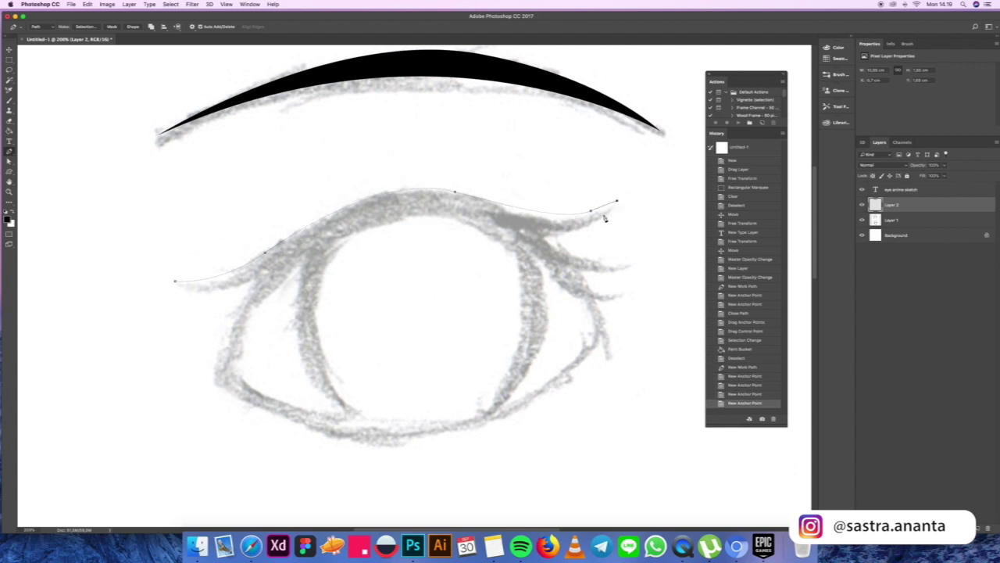
Continue the lash-line path around the three pointed lashes at the right end of the upper eyelid.
drag(564, 231, 538, 237)
click(538, 236)
drag(614, 263, 572, 270)
click(636, 263)
click(571, 270)
drag(614, 296, 579, 298)
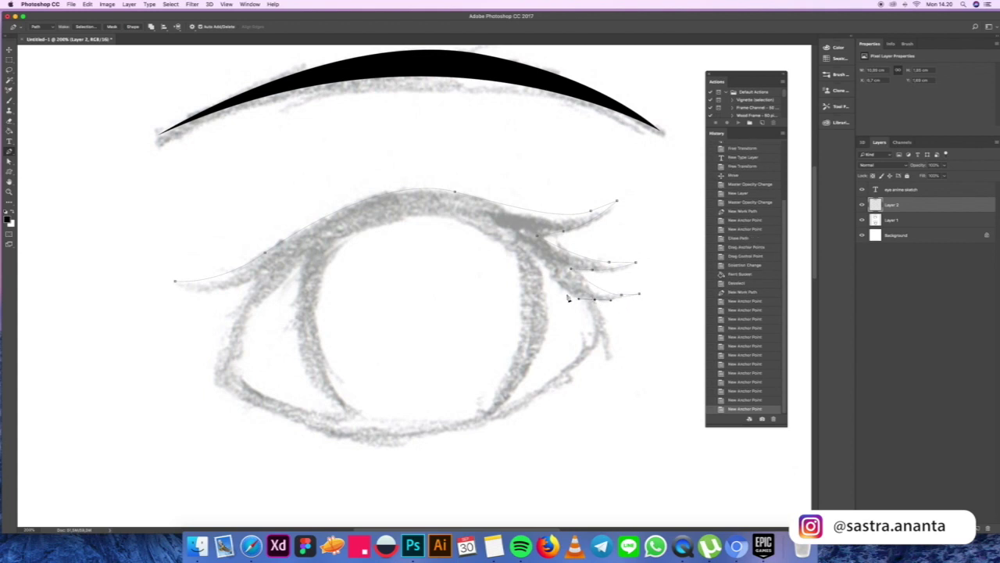
Trace the eyelid's lower edge and the small left lashes, and close the path at its starting point.
click(503, 234)
drag(395, 220, 332, 240)
click(332, 239)
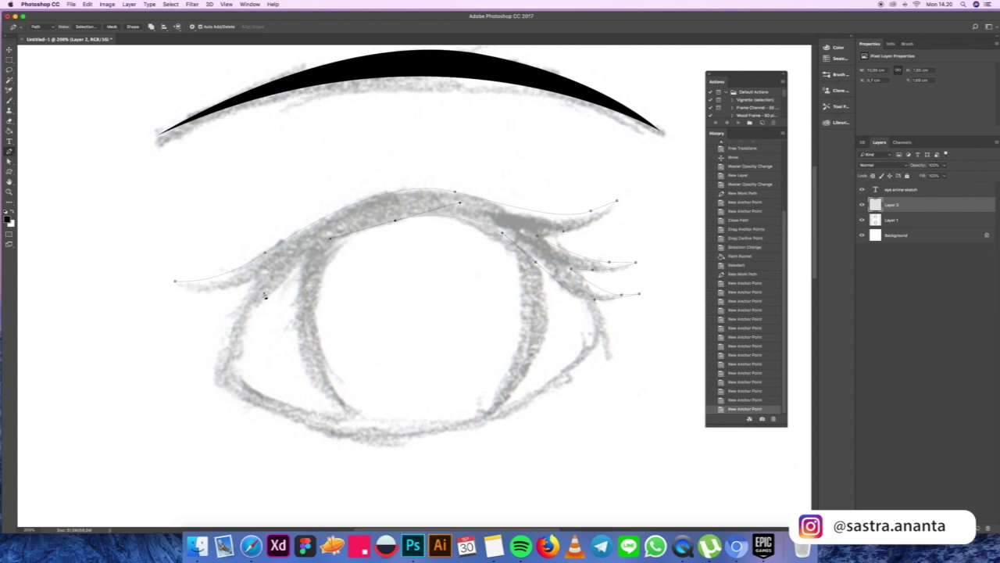
click(220, 314)
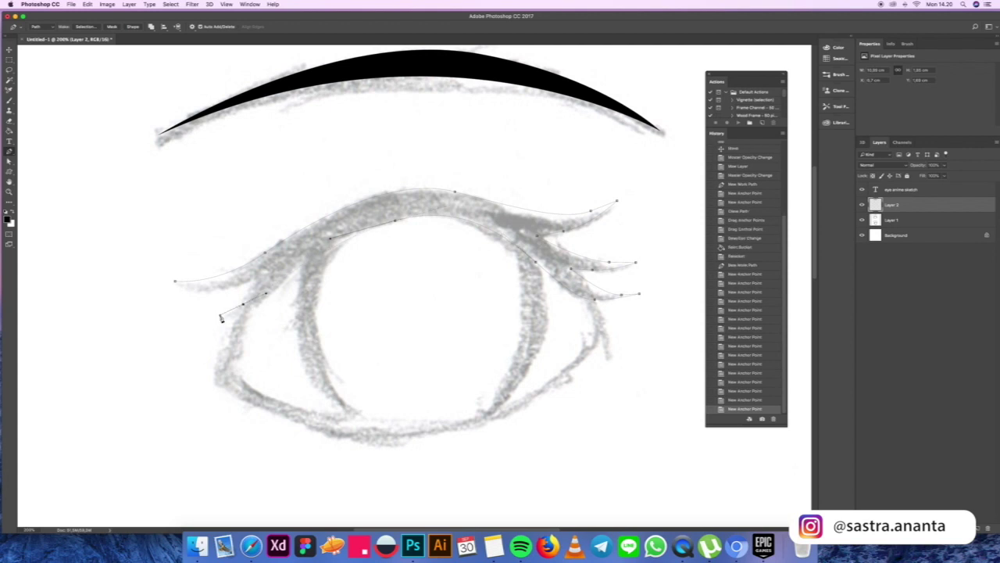
drag(245, 300, 255, 277)
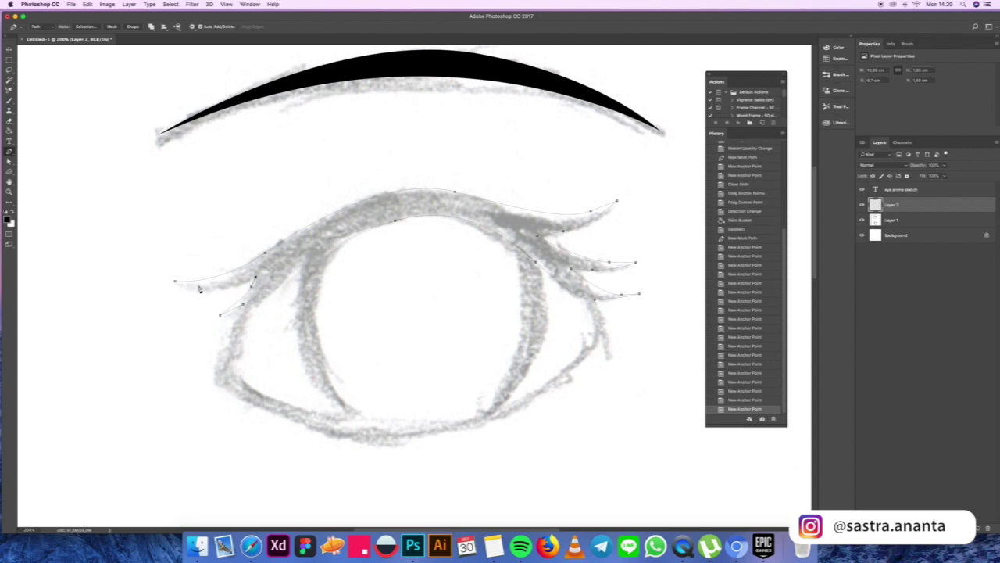
drag(175, 281, 143, 263)
Adjust the anchor and control points of the small lashes at the left end of the eyelid path.
key(a)
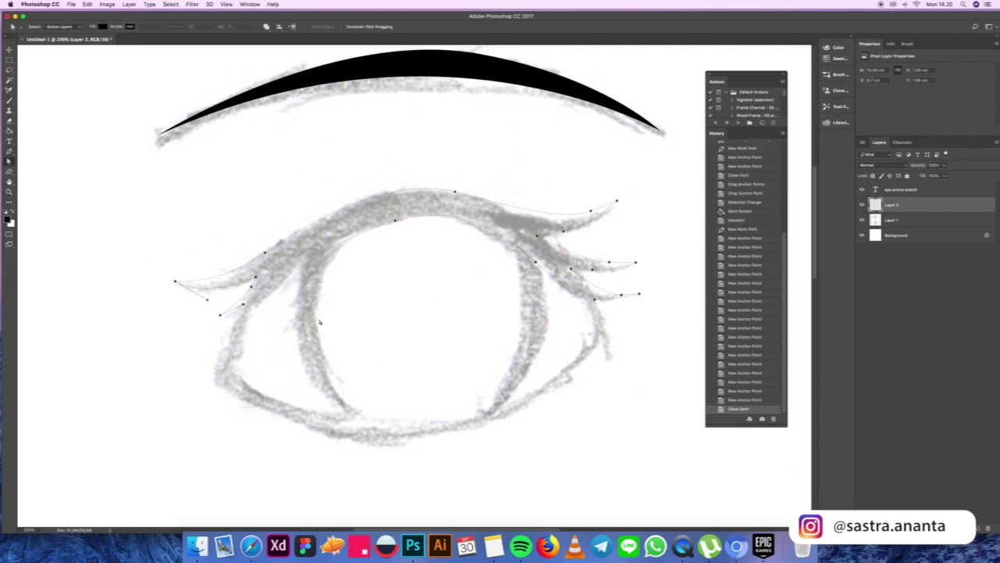
click(247, 293)
click(252, 288)
drag(246, 297, 261, 299)
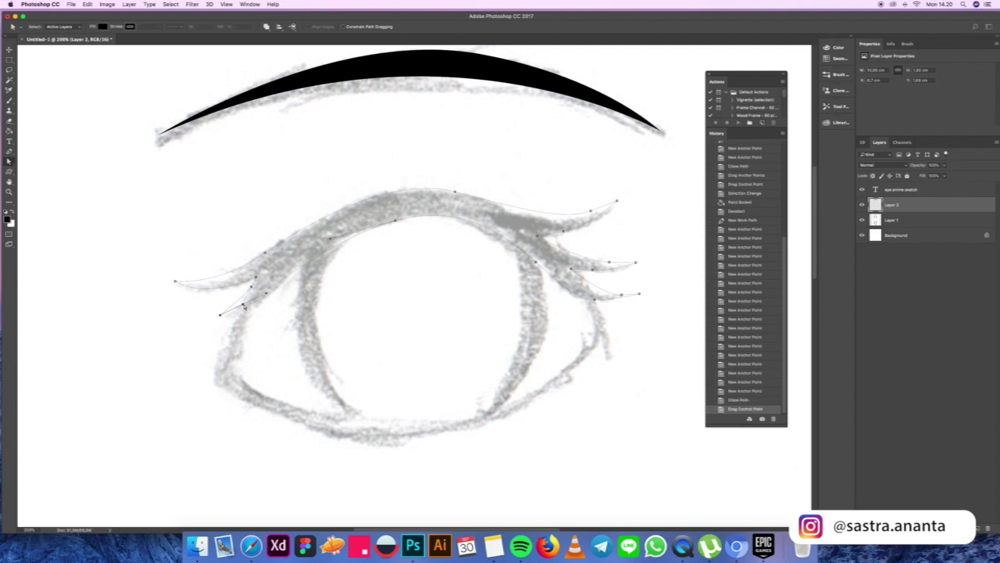
drag(244, 305, 247, 302)
click(266, 308)
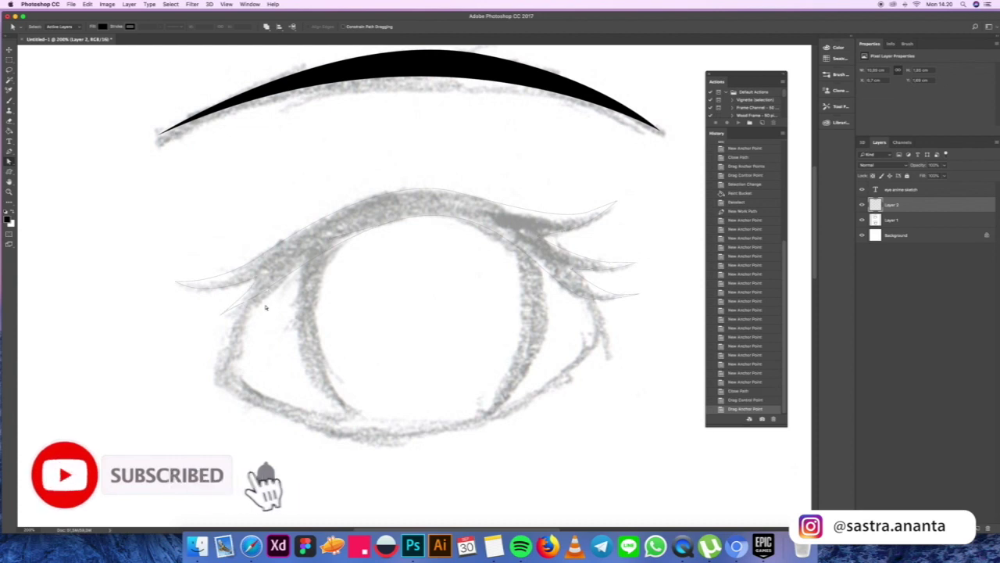
Smooth the eyelid path's lower-left inner curve and the top curve leading to the right lashes.
click(332, 240)
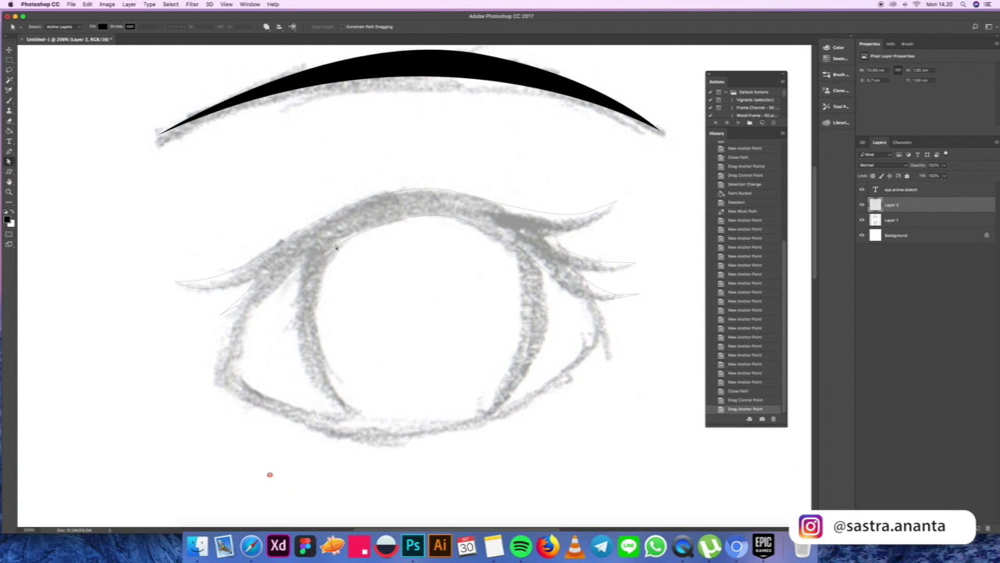
drag(331, 241, 316, 238)
click(439, 272)
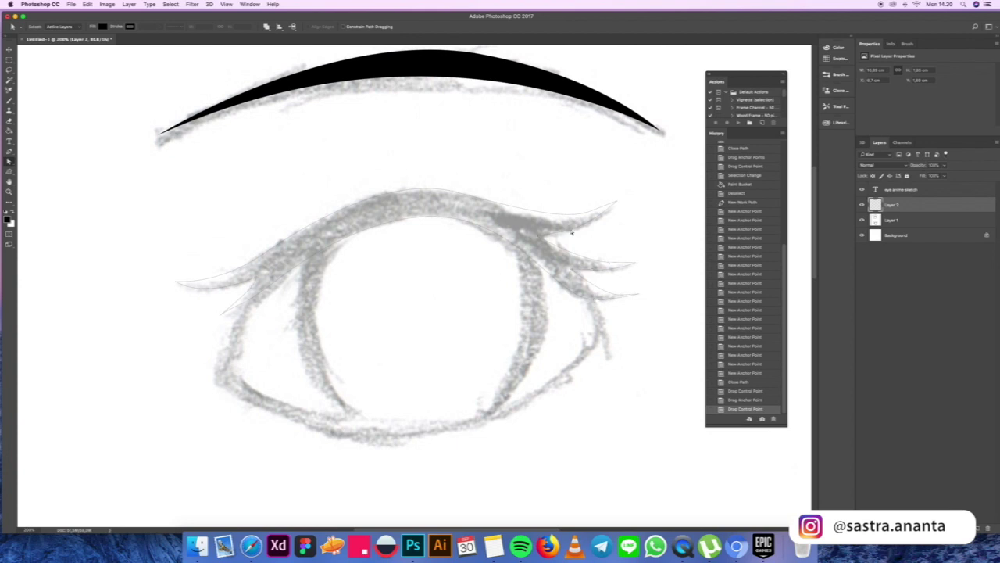
click(456, 192)
drag(518, 209, 520, 212)
click(615, 245)
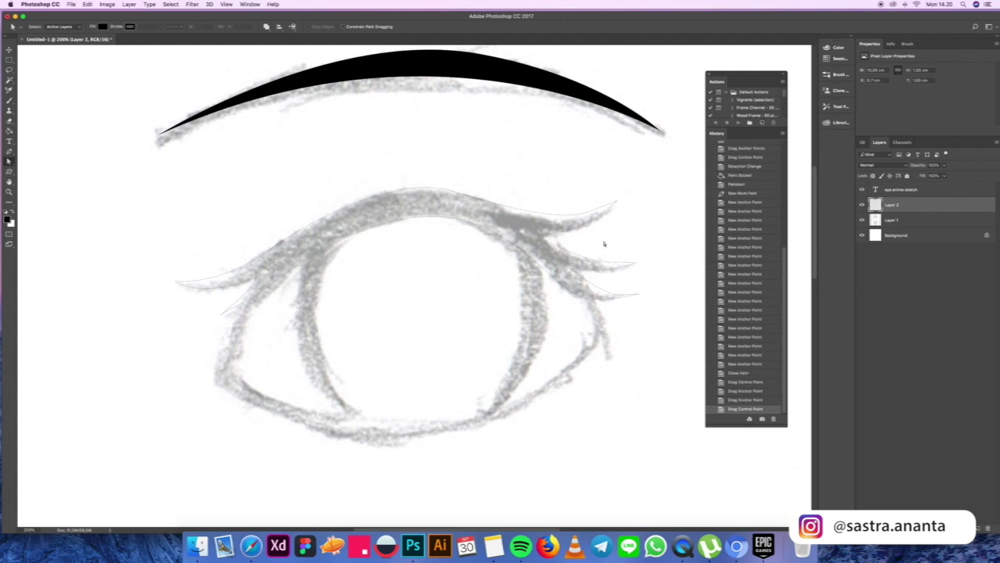
Convert the eyelid path to a selection, fill it with black, and deselect.
key(super+Return)
key(g)
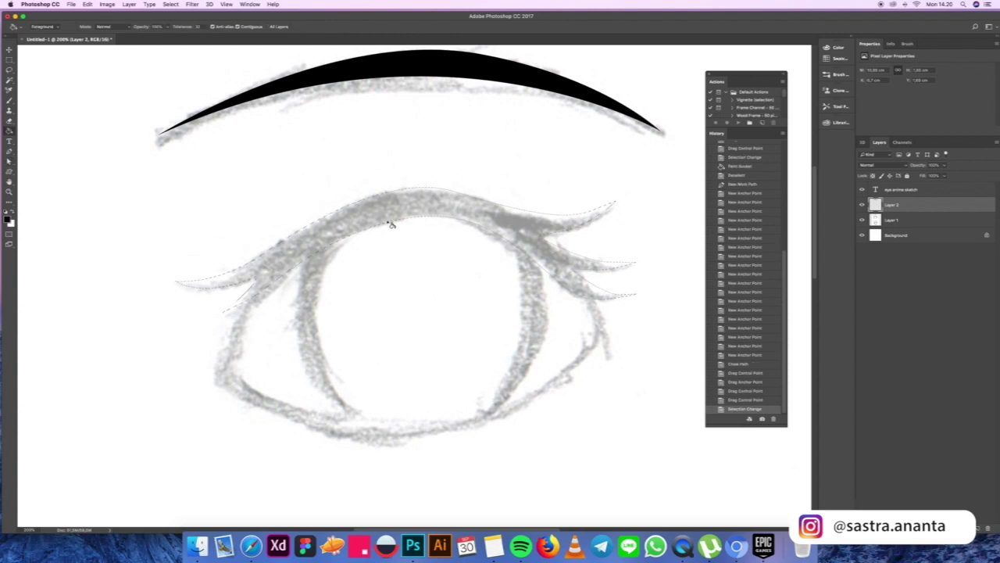
click(391, 223)
scroll(422, 242, down, 2)
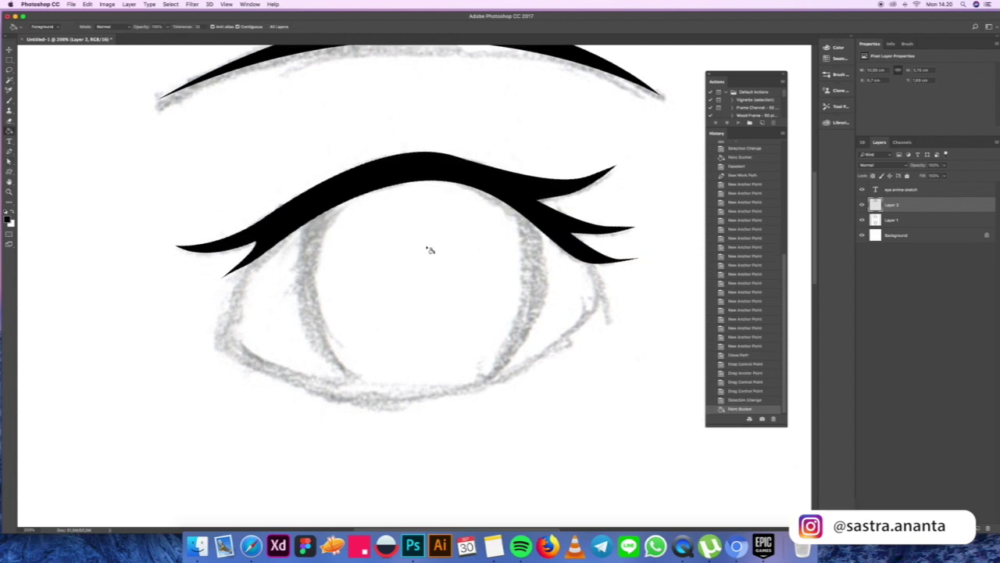
key(m)
key(super+d)
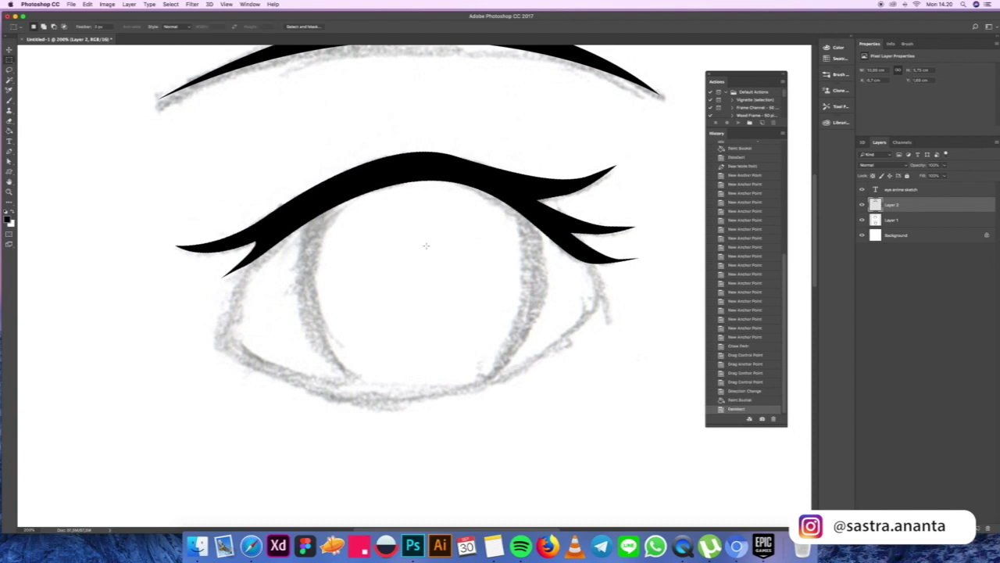
Trace the thin tapering line at the left corner of the upper eye, running down from the eyelid.
key(p)
click(301, 225)
click(238, 300)
click(222, 328)
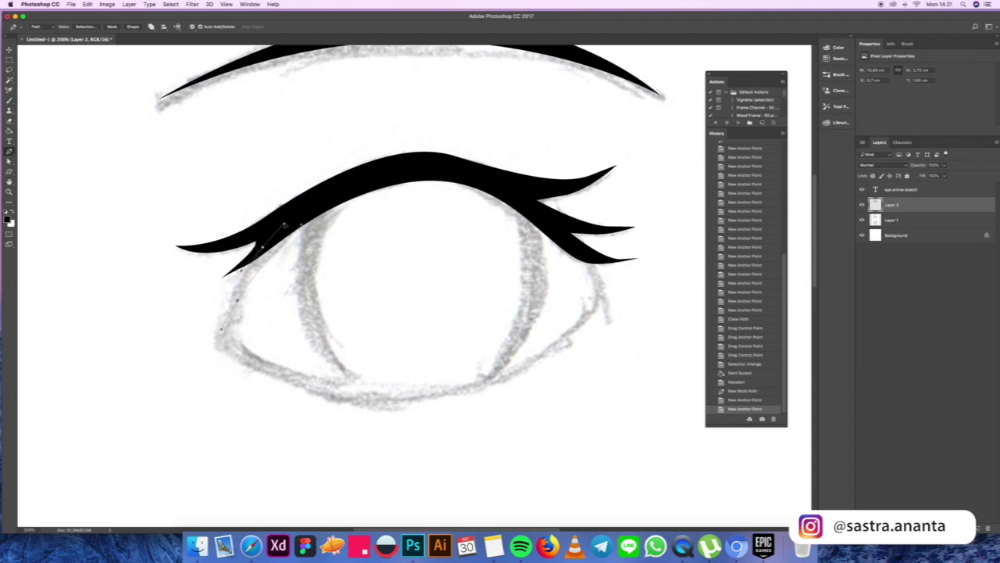
click(262, 246)
click(285, 224)
click(293, 223)
Turn the left eye-corner path into a selection, fill it with black, and deselect.
key(ctrl+Return)
key(g)
click(264, 248)
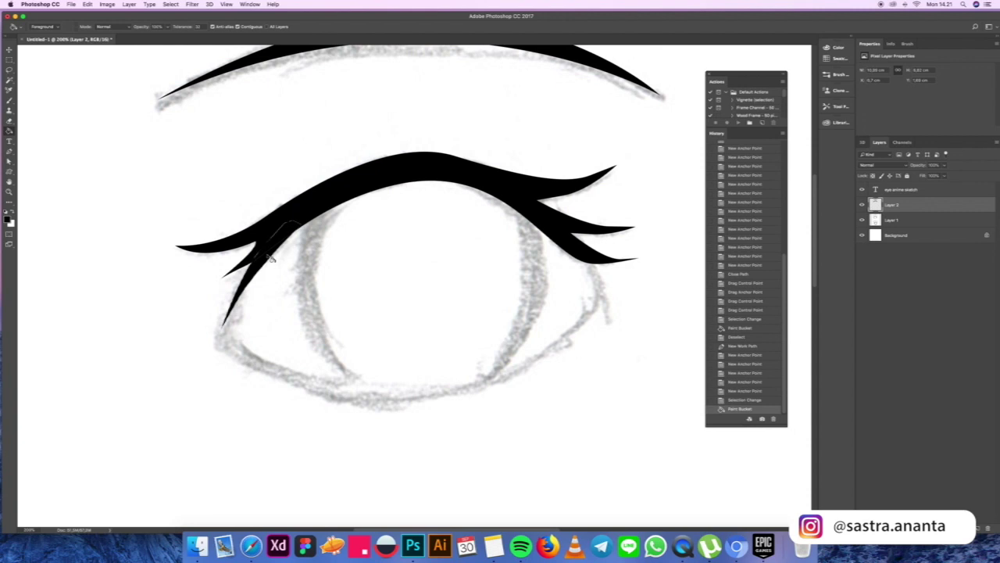
key(ctrl+d)
Trace the thin tapering line at the right corner of the upper eye and adjust its lower tip.
key(p)
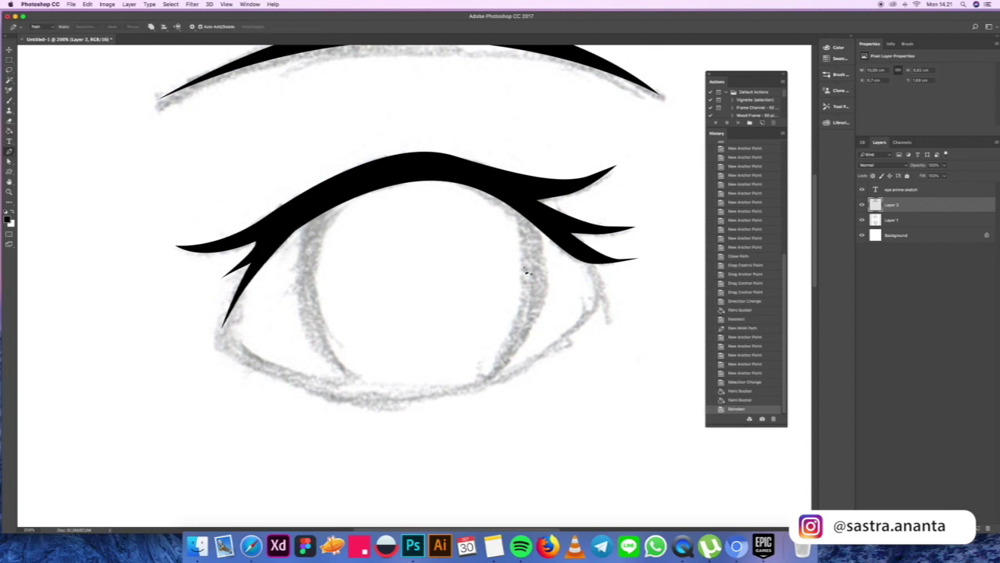
click(588, 271)
click(604, 300)
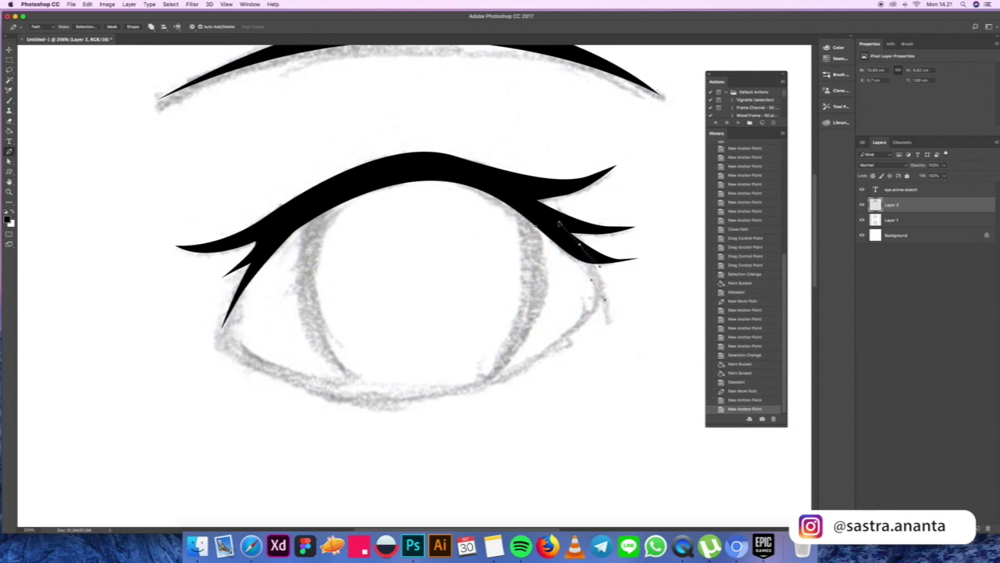
click(558, 223)
click(547, 219)
click(544, 215)
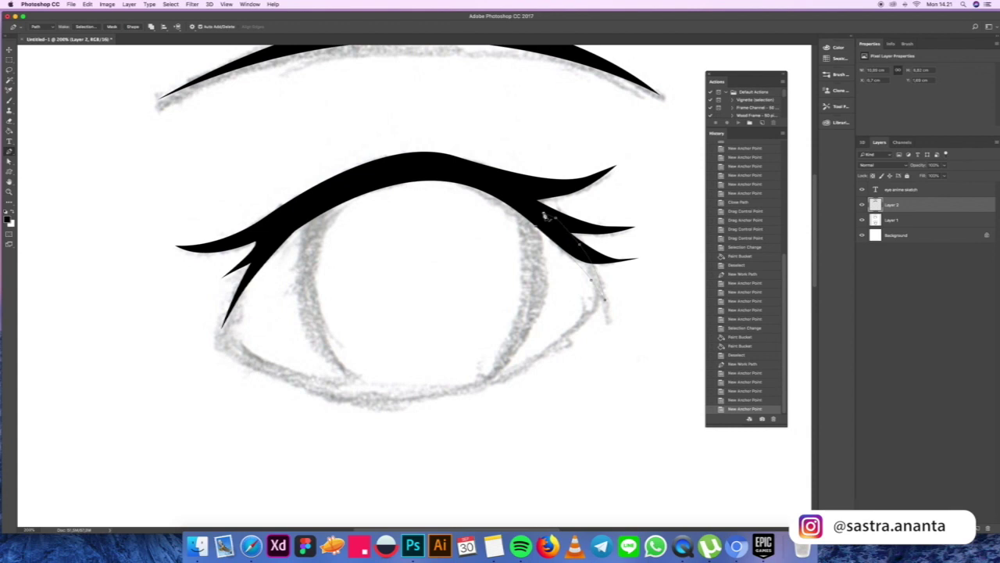
key(a)
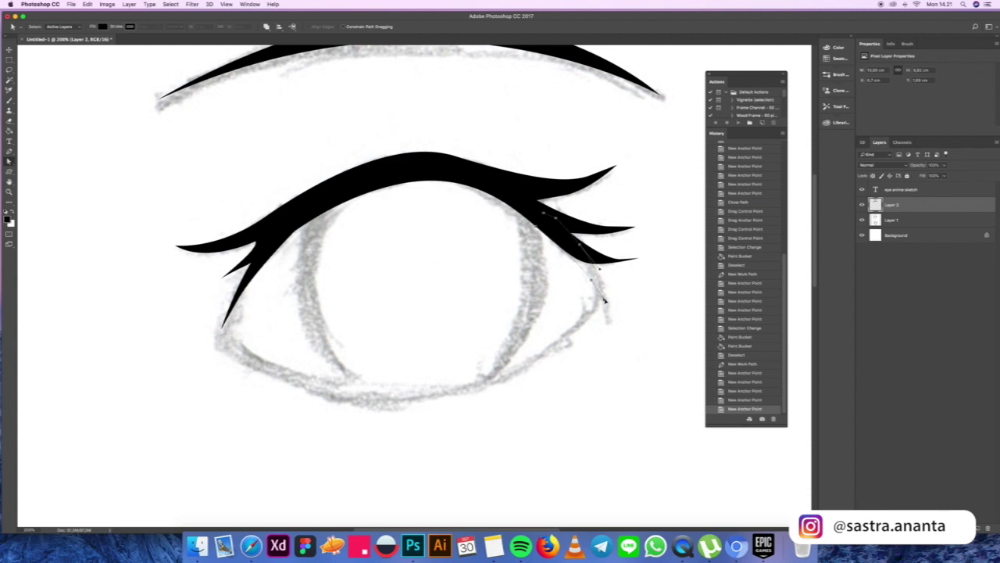
drag(604, 300, 615, 301)
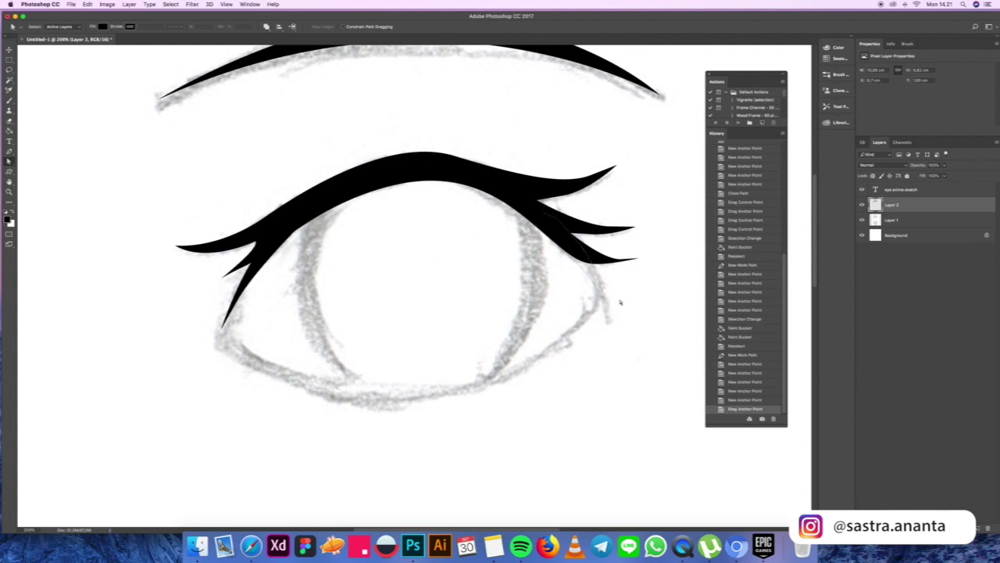
Turn the right eye-corner path into a selection, fill it with black, and deselect.
key(ctrl+Return)
key(g)
click(601, 287)
click(606, 294)
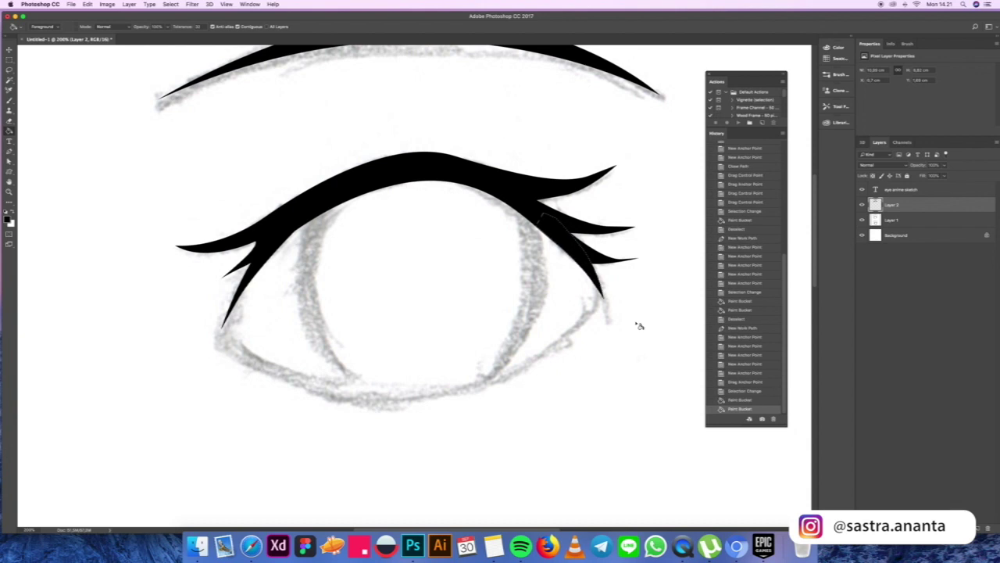
key(p)
key(ctrl+d)
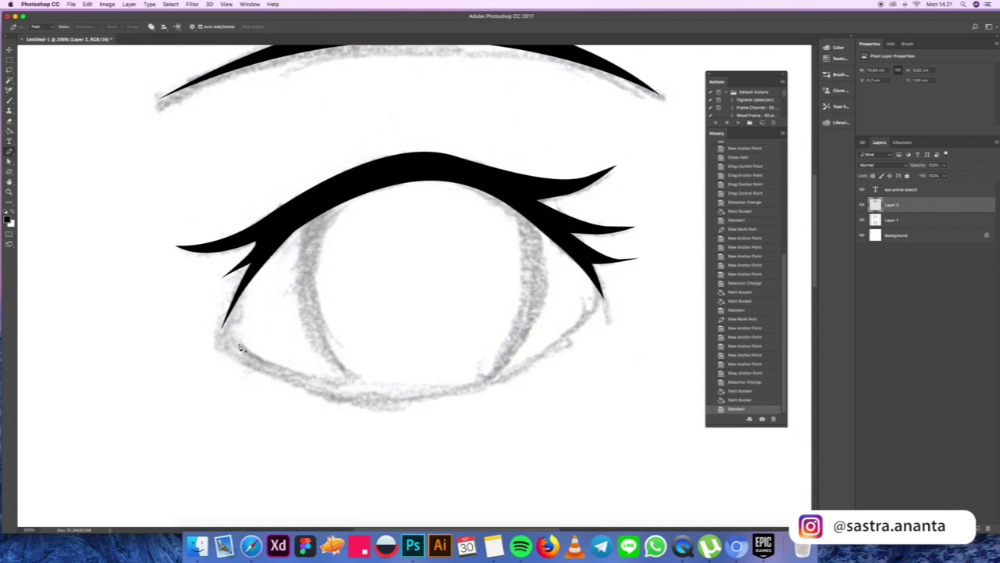
Trace the lower eyelid line as a closed, thin crescent path from the left eye corner to the right one.
click(238, 343)
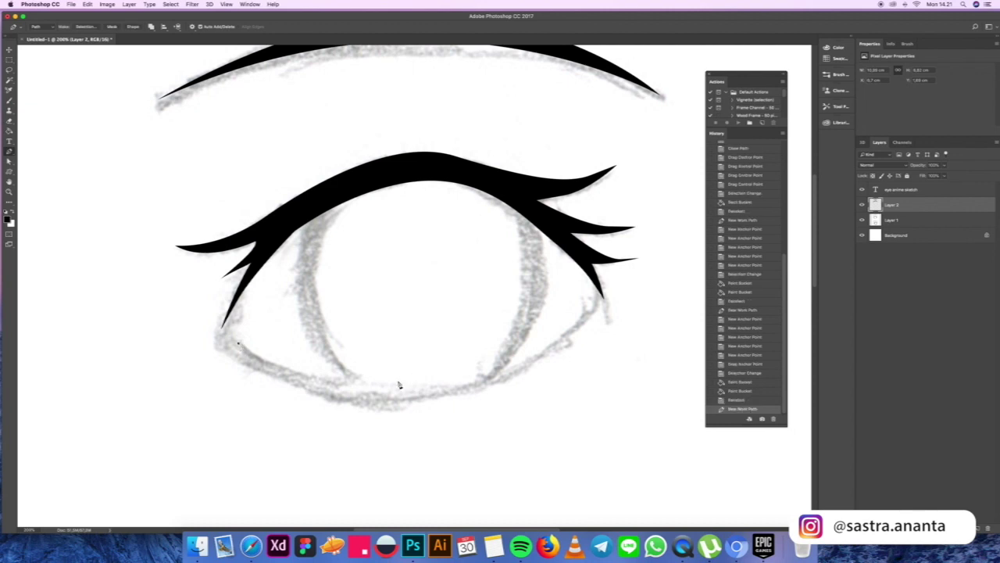
drag(411, 388, 497, 380)
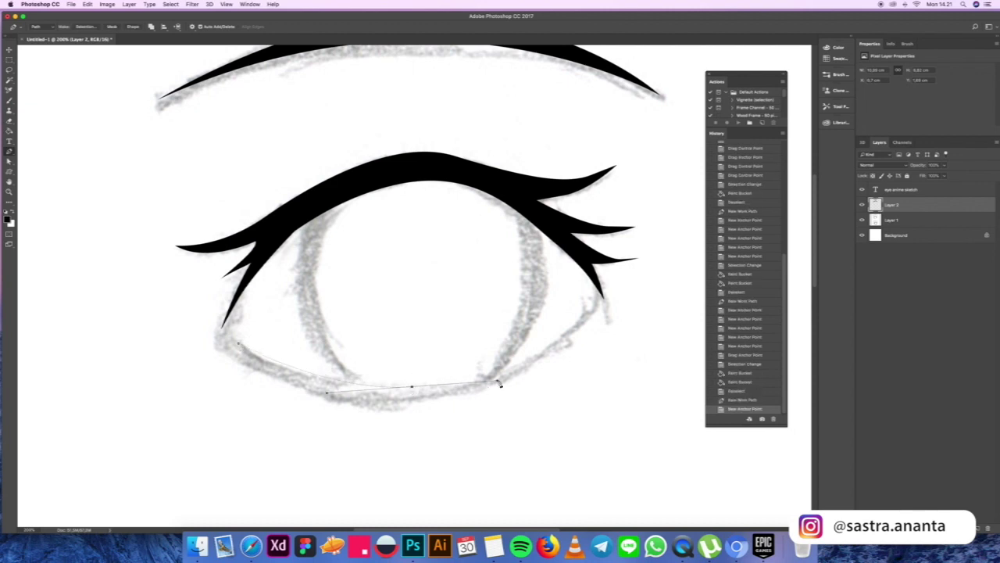
click(588, 310)
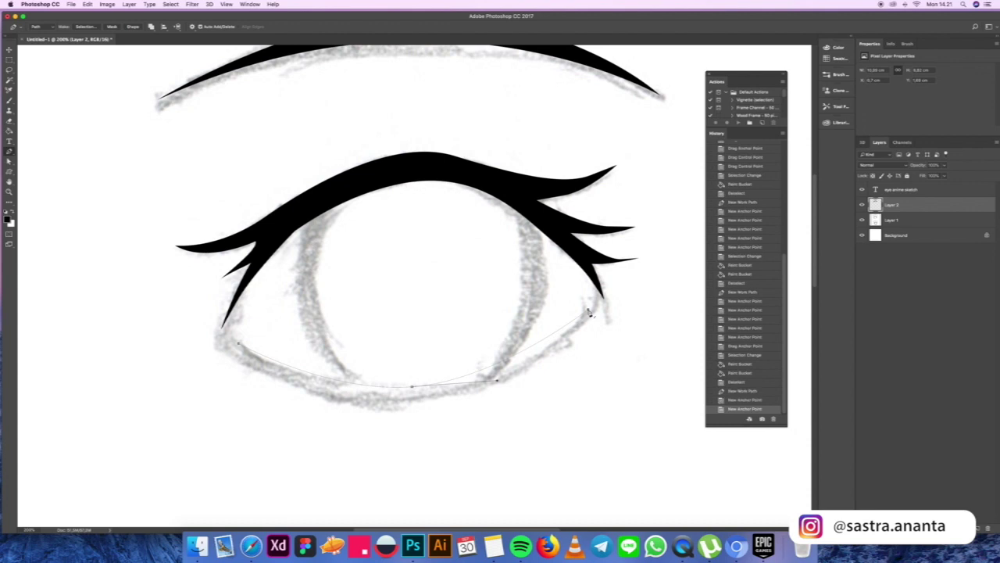
drag(239, 346, 45, 200)
Convert the lower eyelid path to a selection, fill it with black, and deselect.
key(super+Return)
key(g)
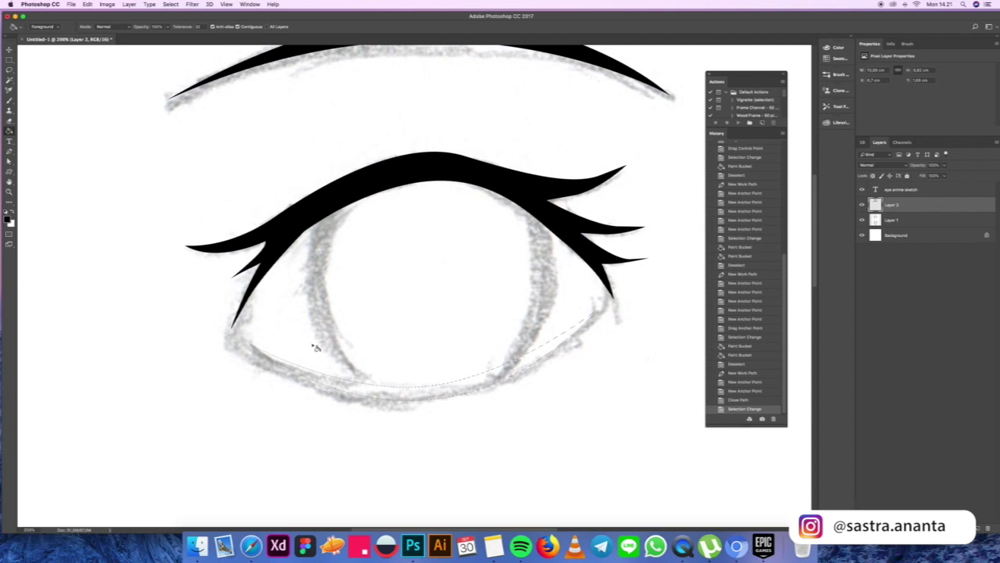
click(420, 391)
scroll(418, 391, up, 3)
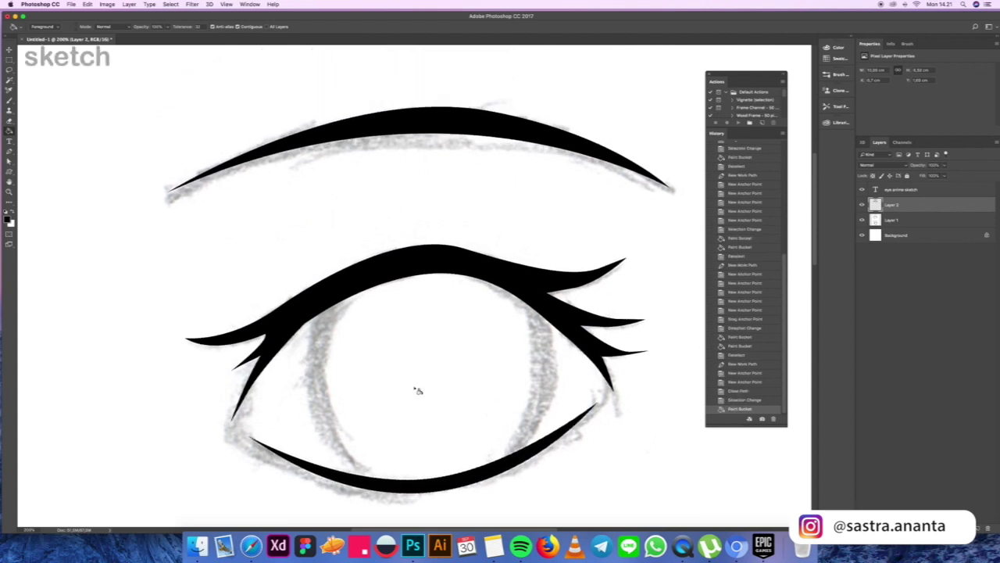
scroll(418, 390, down, 3)
key(m)
key(super+d)
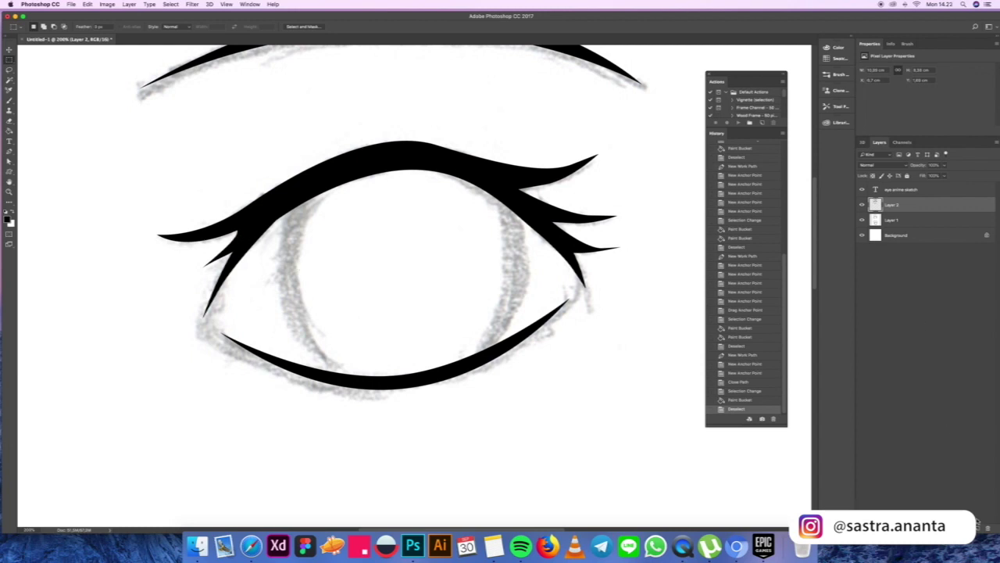
Add a new layer directly below the black line-art layer and switch to the Elliptical Marquee tool.
click(978, 529)
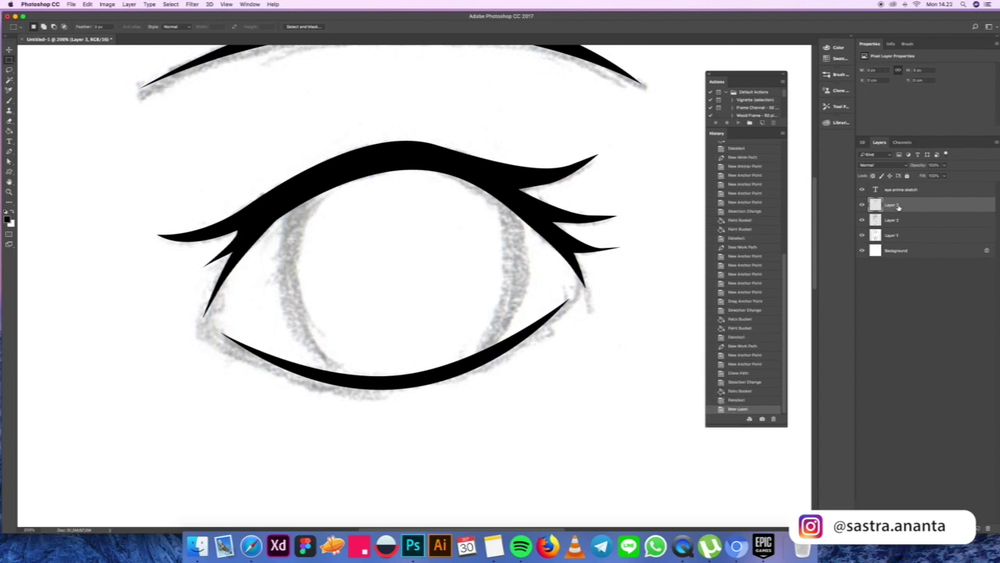
drag(904, 206, 906, 224)
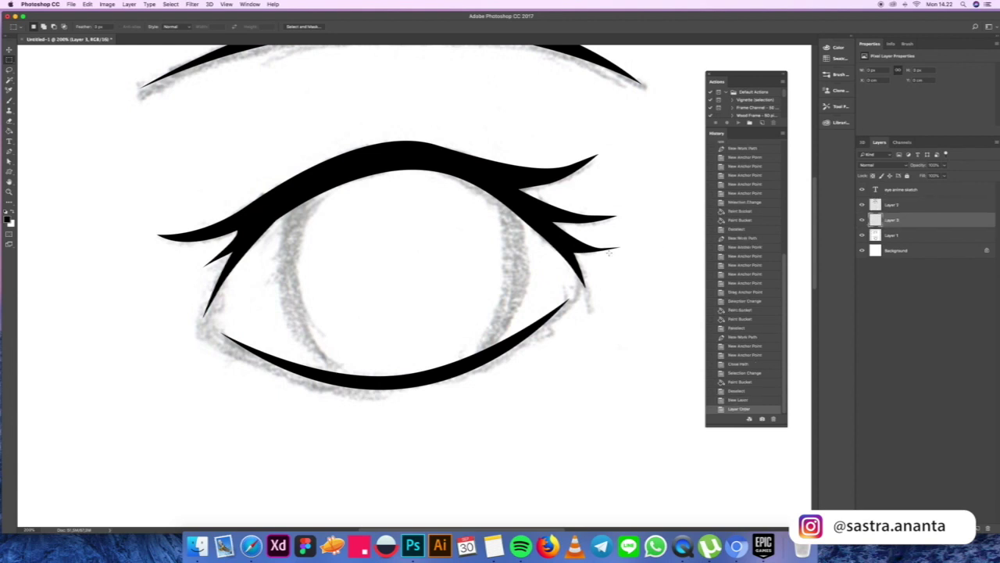
drag(9, 60, 24, 65)
drag(293, 135, 541, 399)
drag(477, 289, 483, 289)
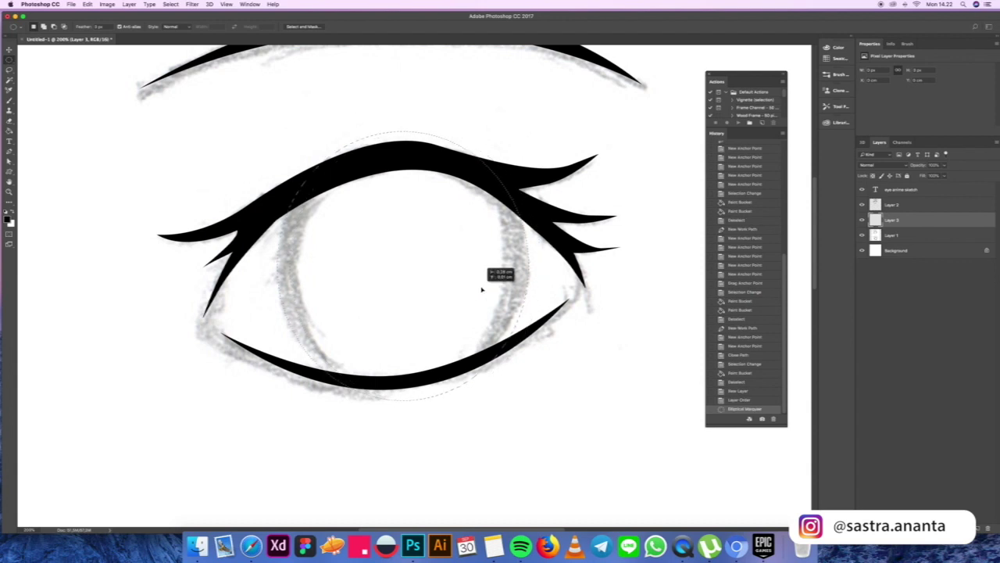
drag(481, 289, 482, 290)
key(super+d)
Make an elliptical selection over the sketched iris, fill it with dark blue #071764, and deselect.
drag(285, 136, 516, 393)
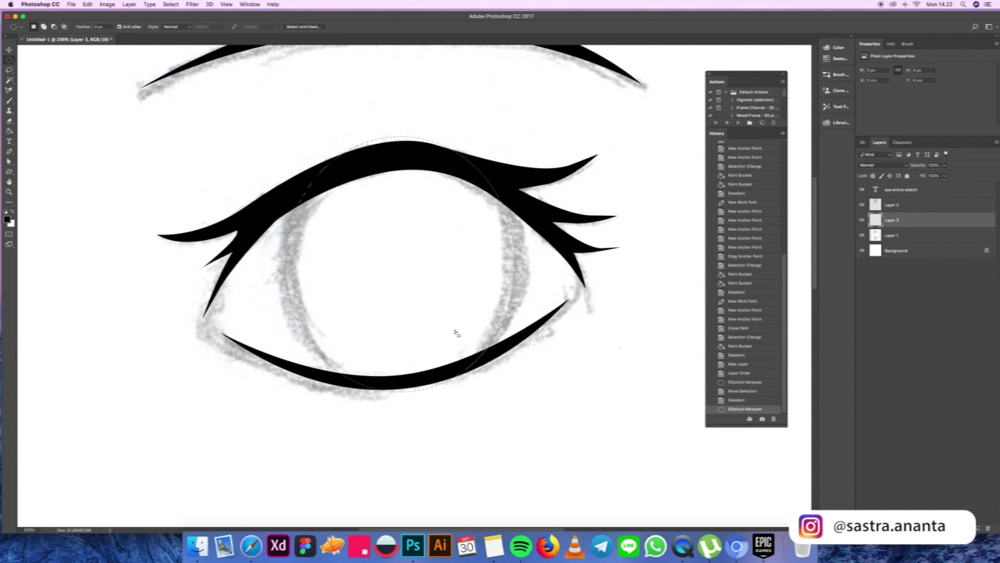
key(g)
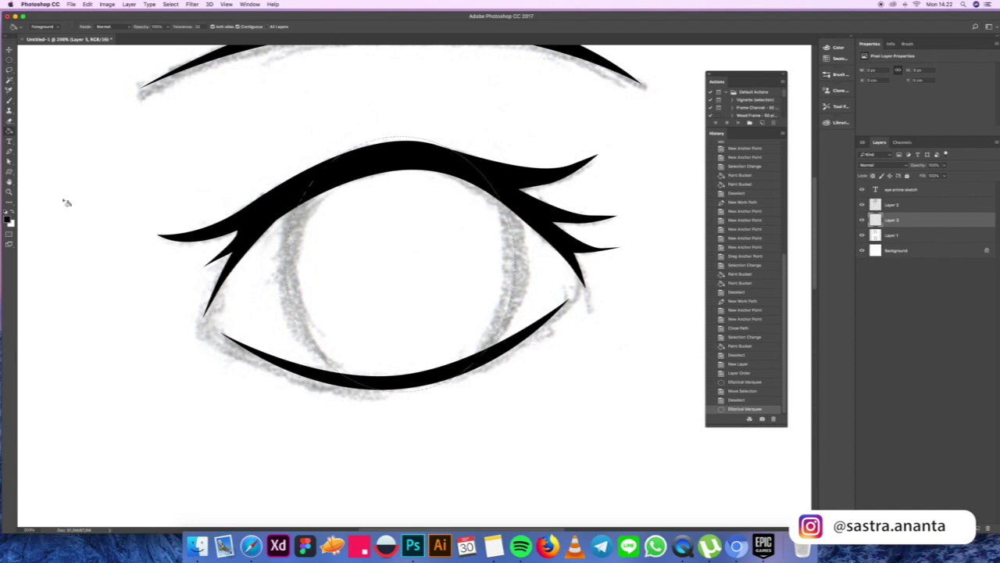
click(8, 220)
drag(150, 373, 227, 305)
click(211, 362)
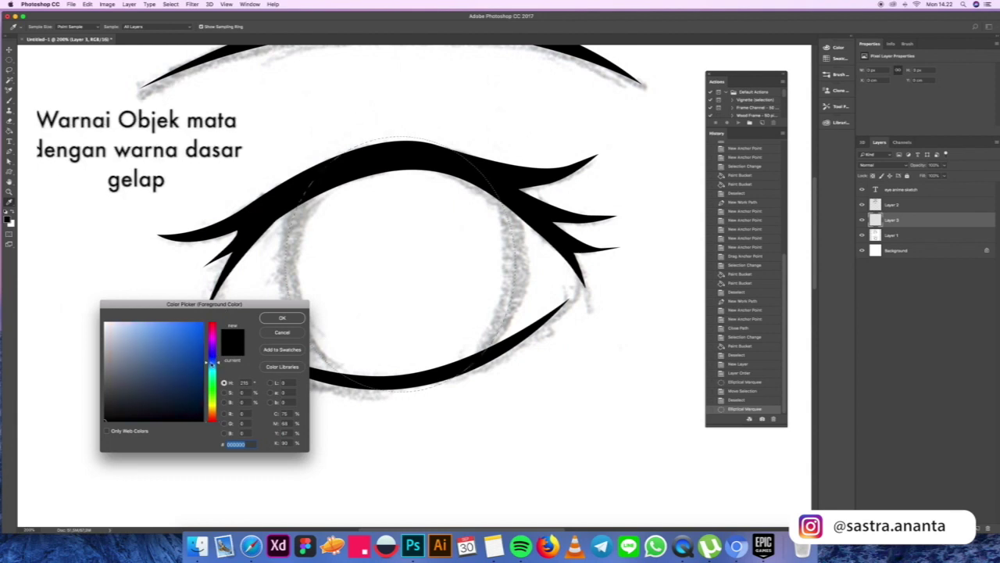
click(184, 382)
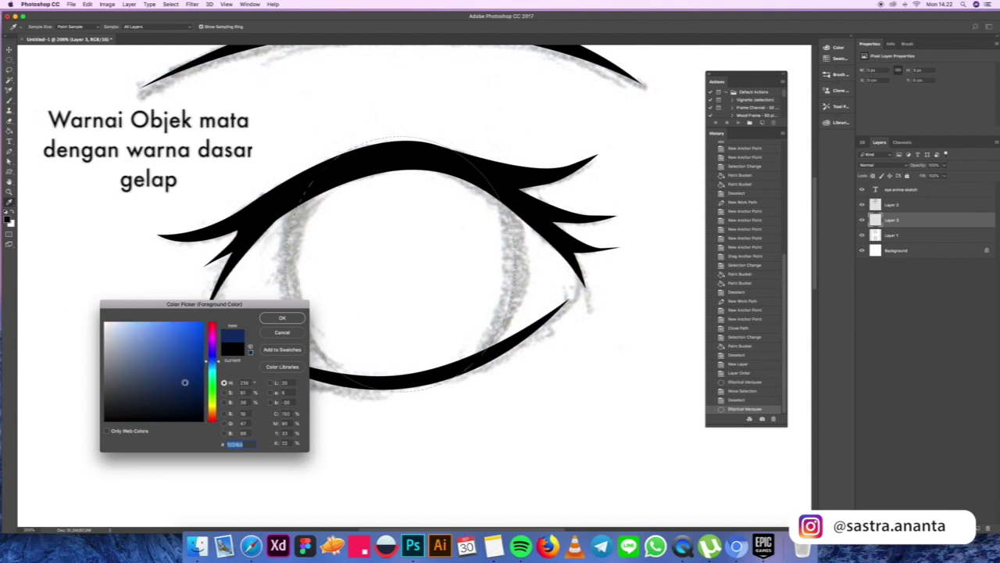
click(211, 358)
click(211, 356)
click(185, 388)
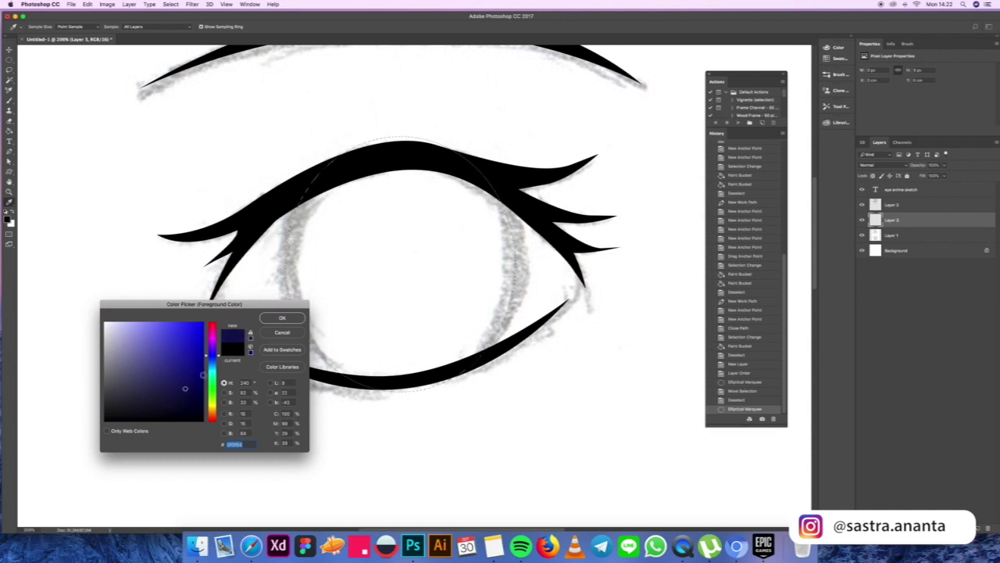
click(212, 357)
click(212, 359)
drag(174, 373, 216, 358)
click(196, 382)
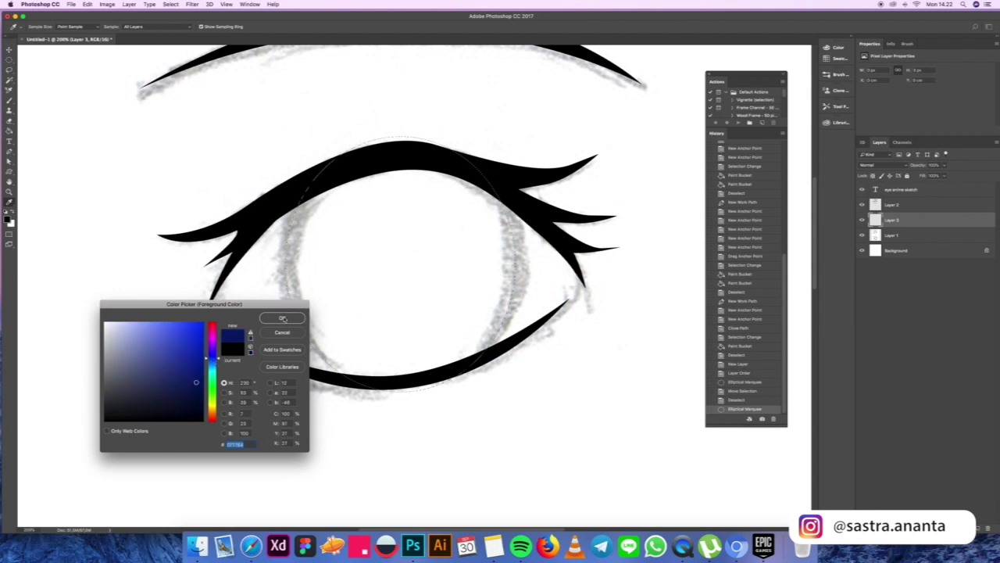
click(283, 318)
click(390, 291)
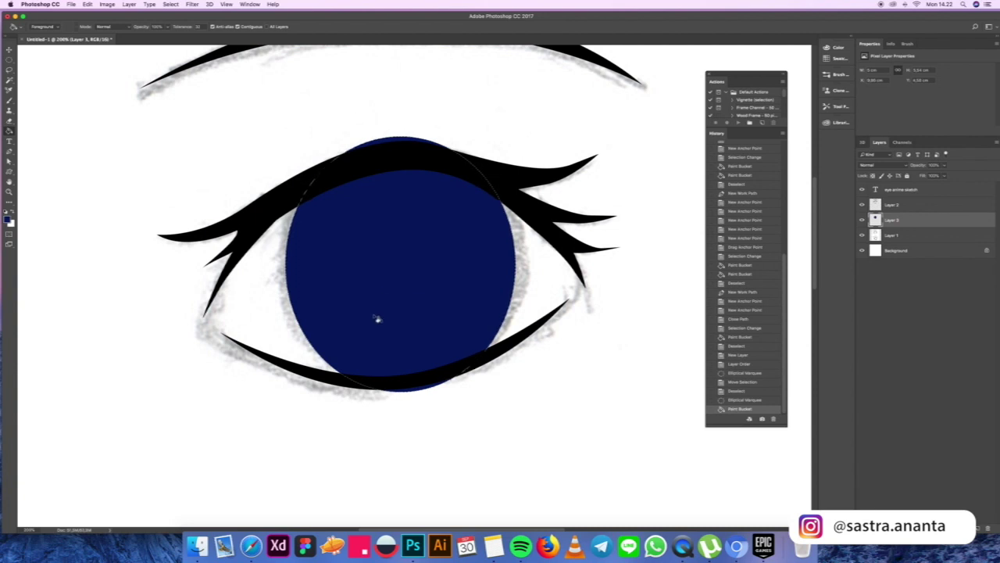
key(super+d)
Outline the part of the blue iris that sticks out above the upper eyelid, delete it, and deselect.
key(p)
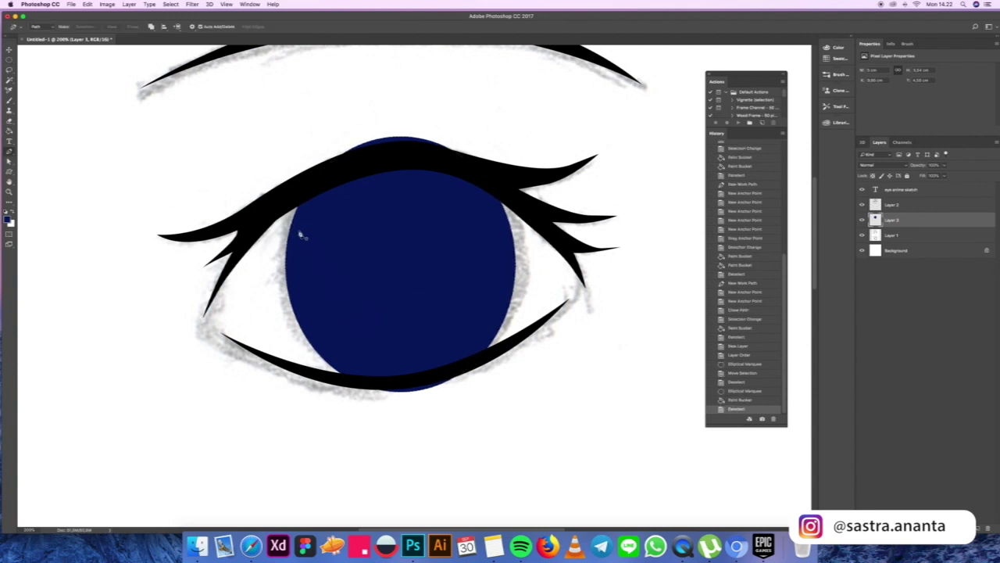
click(286, 194)
click(469, 171)
click(550, 207)
click(490, 116)
click(350, 96)
click(281, 137)
key(super+Return)
key(Delete)
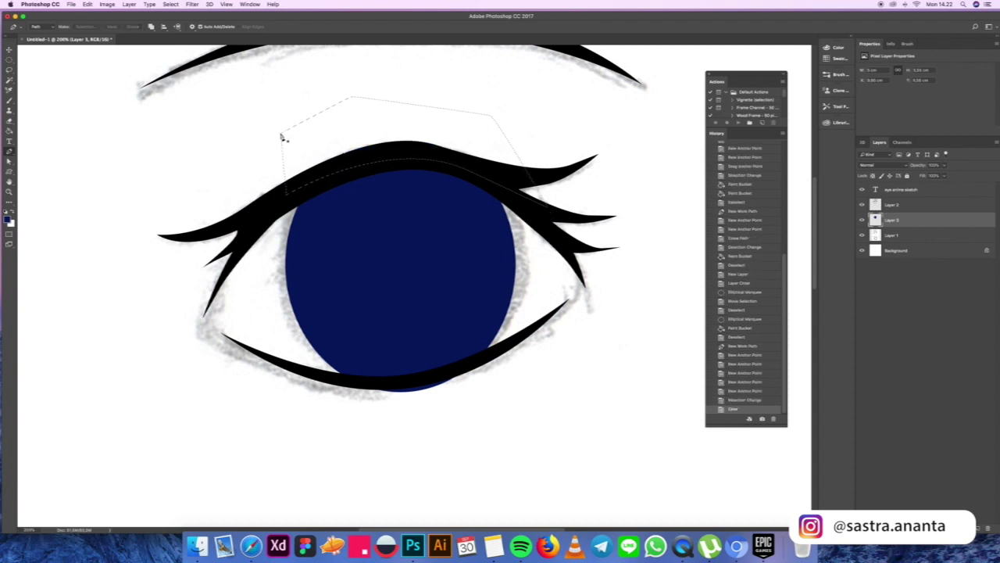
key(super+d)
Outline the part of the blue iris that sticks out below the lower eyelid, delete it, and deselect.
click(334, 378)
drag(460, 366, 510, 341)
click(511, 396)
key(super+Return)
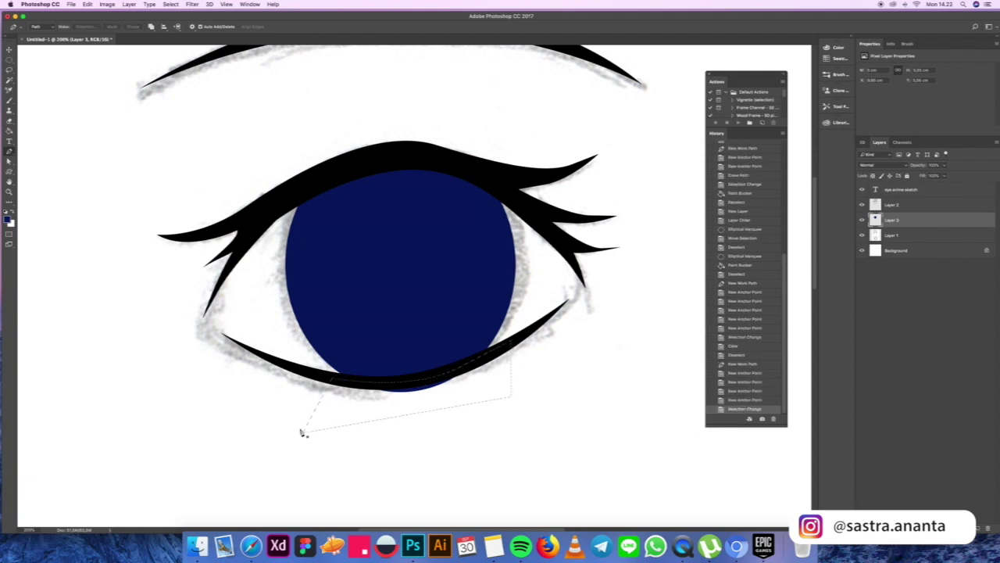
key(Delete)
key(m)
key(super+d)
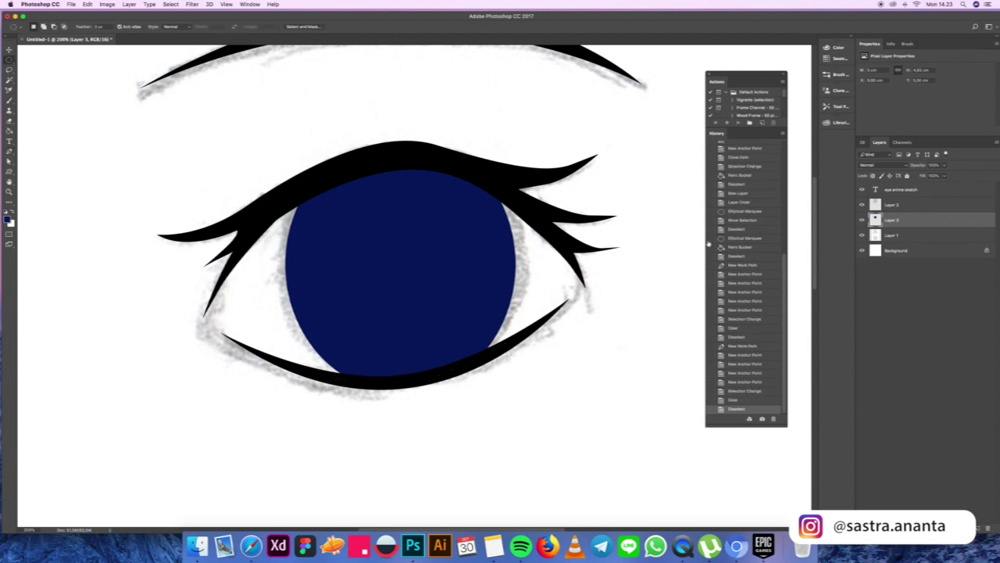
Add a Stroke layer style to the iris layer, coloured black by sampling the lashes and thickened into a thin outside outline.
double_click(912, 221)
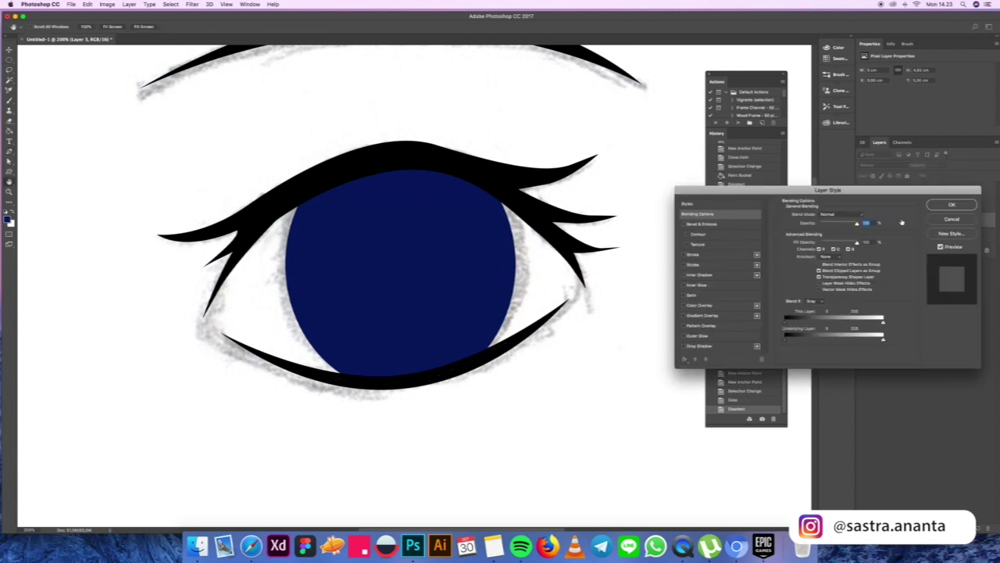
click(693, 255)
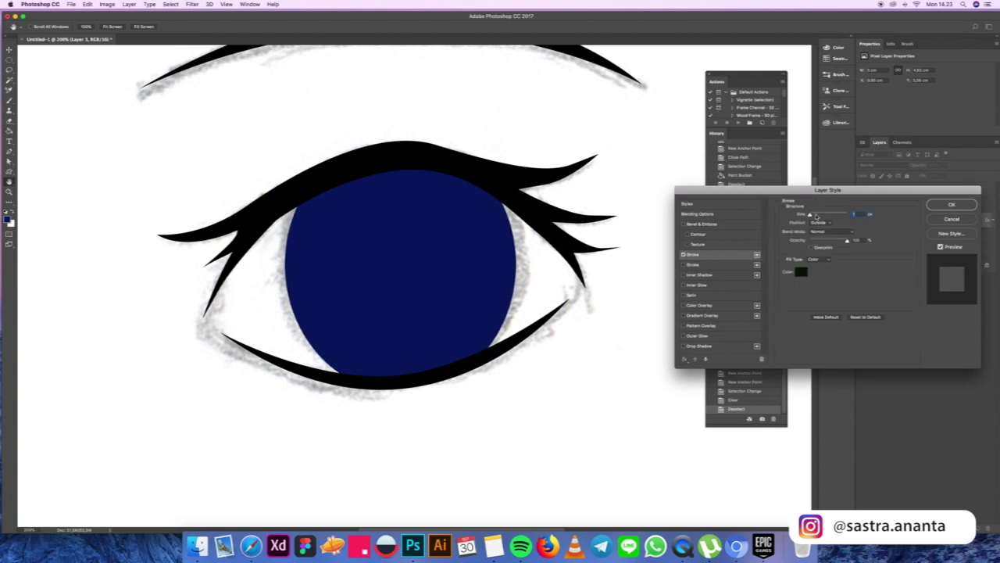
click(801, 272)
click(539, 220)
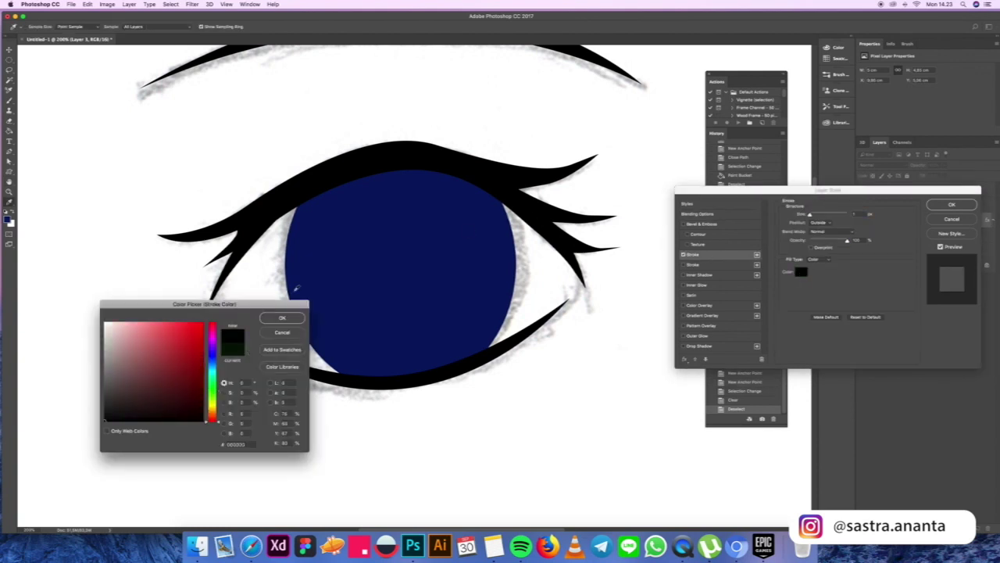
click(266, 320)
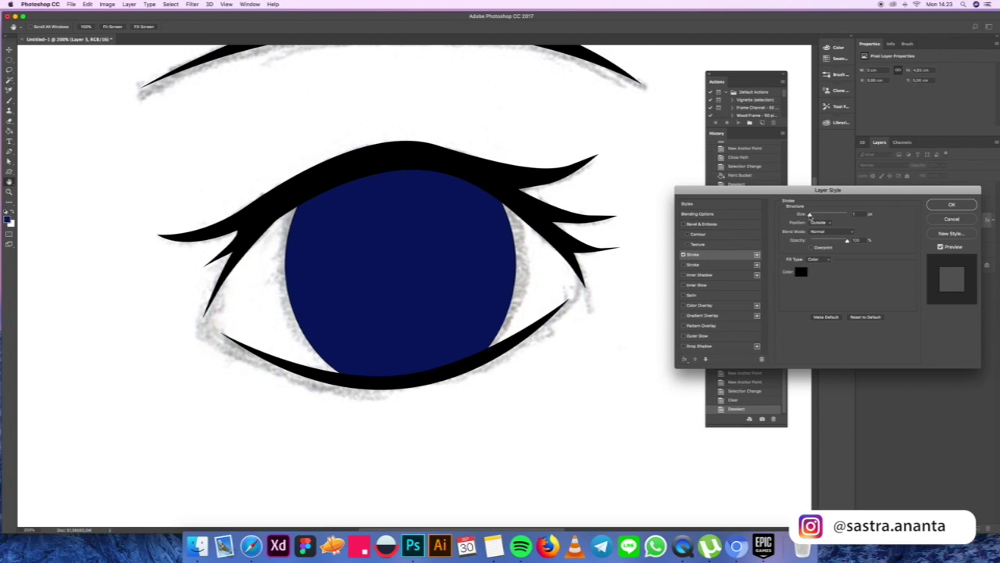
drag(809, 216, 815, 215)
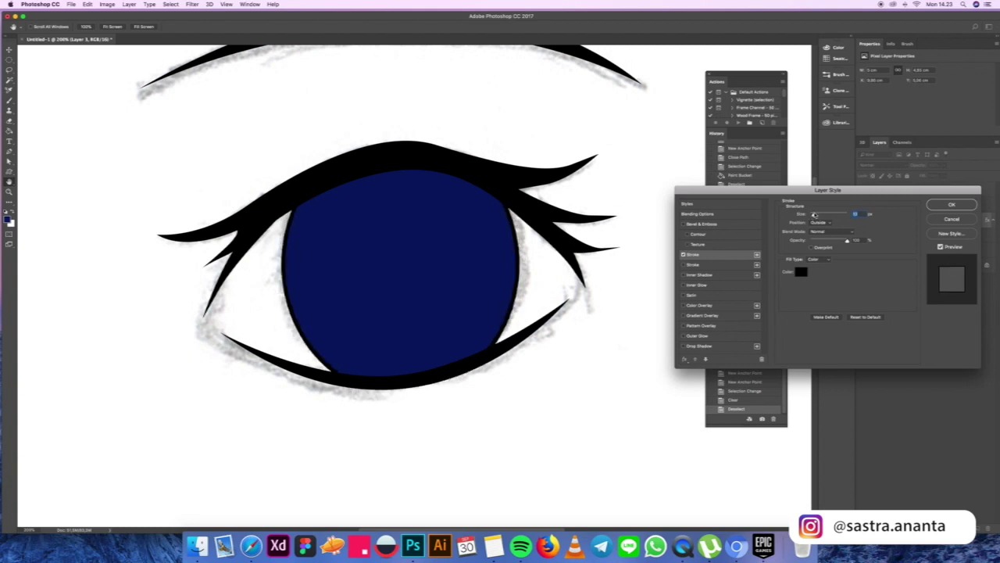
click(953, 205)
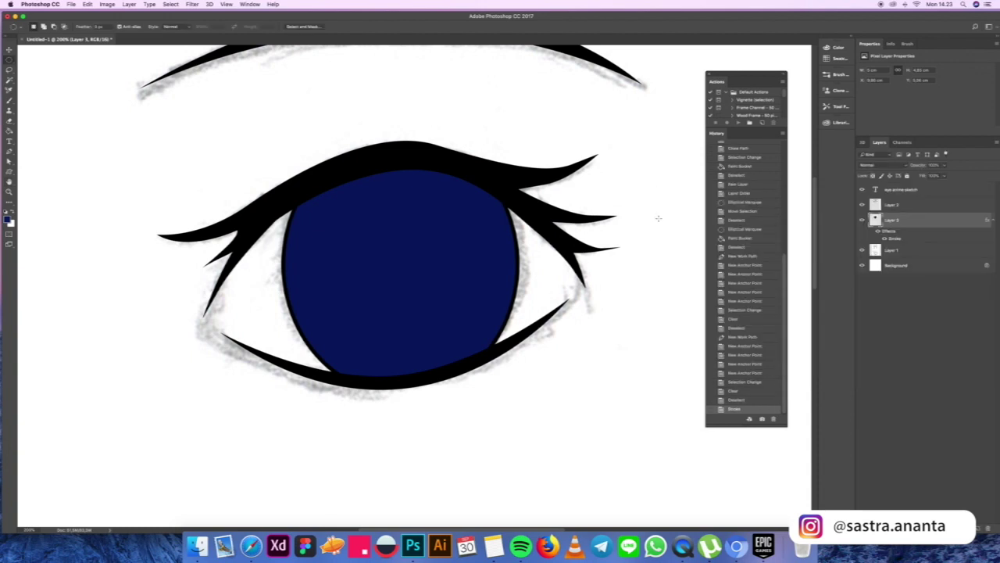
Add a new layer above the iris and place a small upright elliptical selection at the iris centre for the pupil.
scroll(552, 207, up, 3)
scroll(553, 207, left, 2)
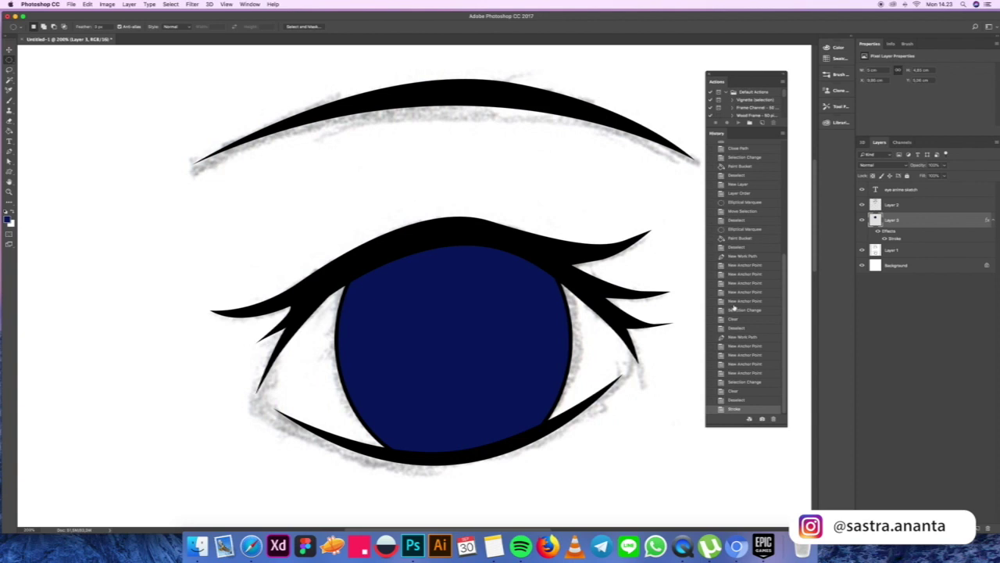
click(979, 530)
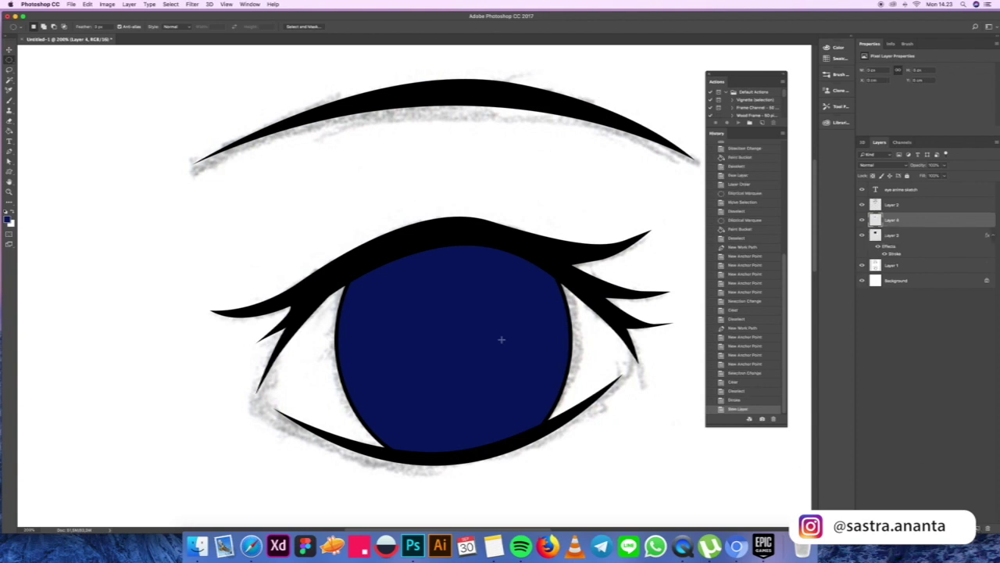
drag(427, 321, 477, 392)
drag(465, 373, 464, 364)
Fill the pupil selection with black and deselect.
key(g)
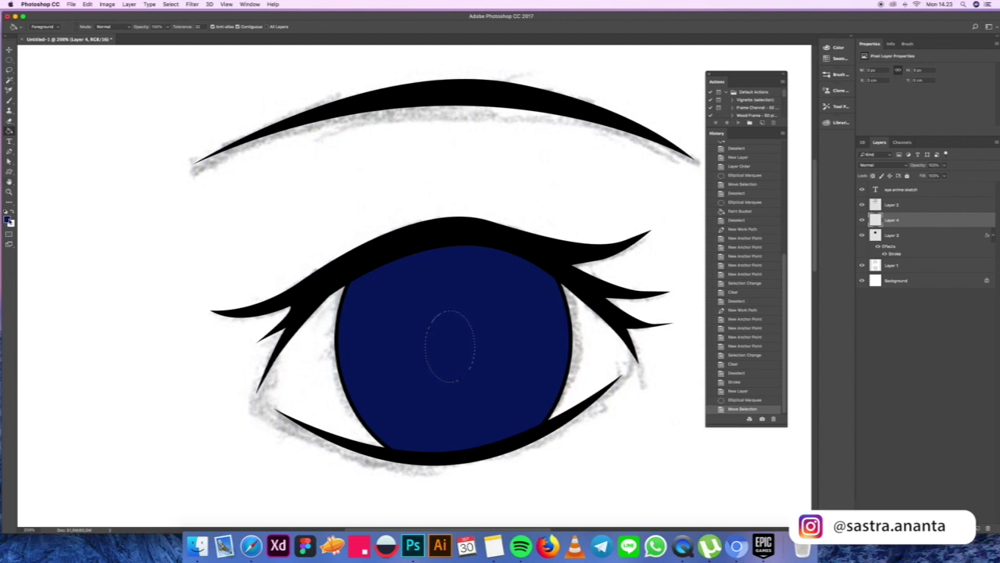
click(453, 340)
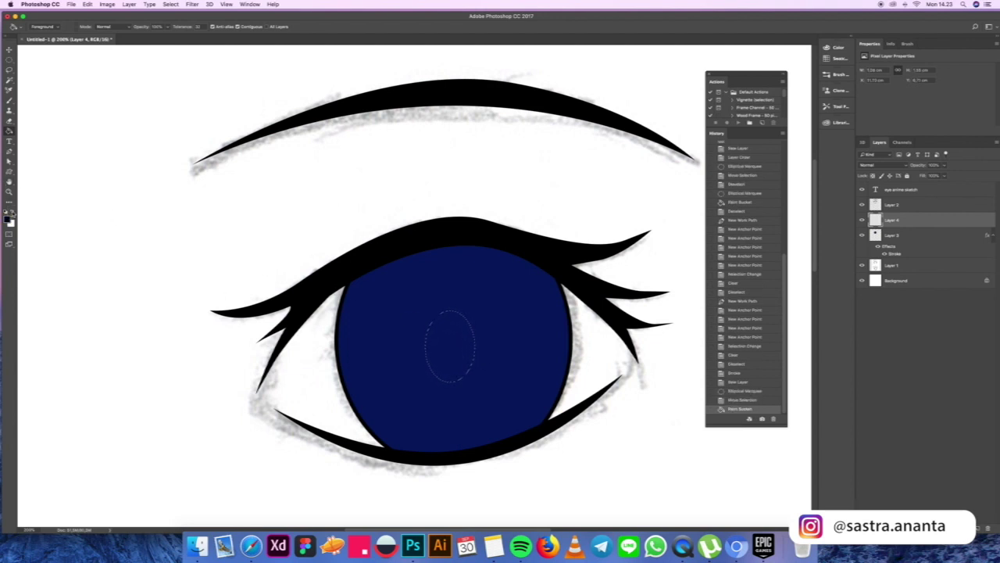
click(454, 380)
key(m)
key(ctrl+d)
Free-transform the black pupil, enlarging it slightly and tilting it a few degrees counterclockwise.
key(ctrl+t)
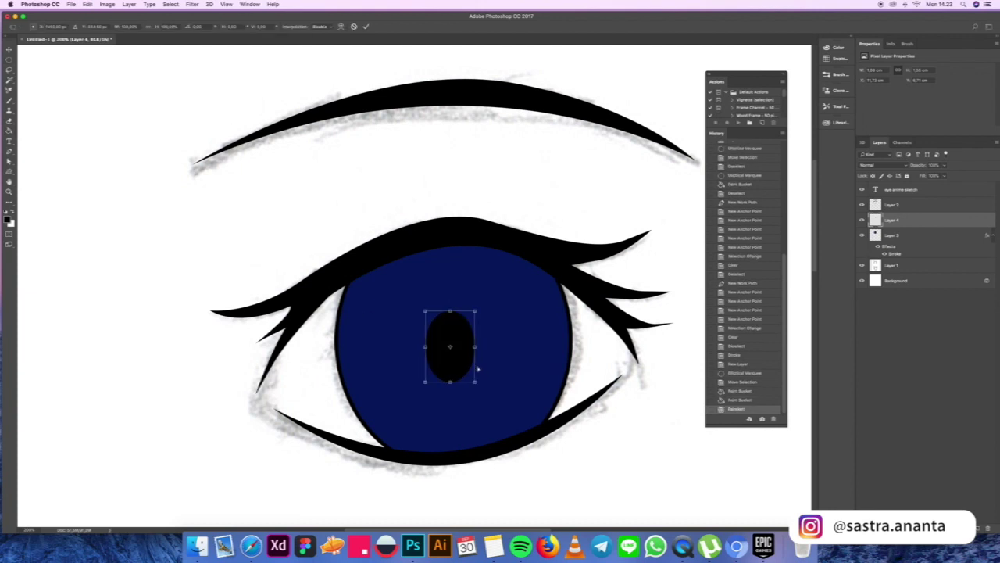
mouse_move(475, 381)
mouse_down()
mouse_move(505, 397)
mouse_move(469, 377)
mouse_up()
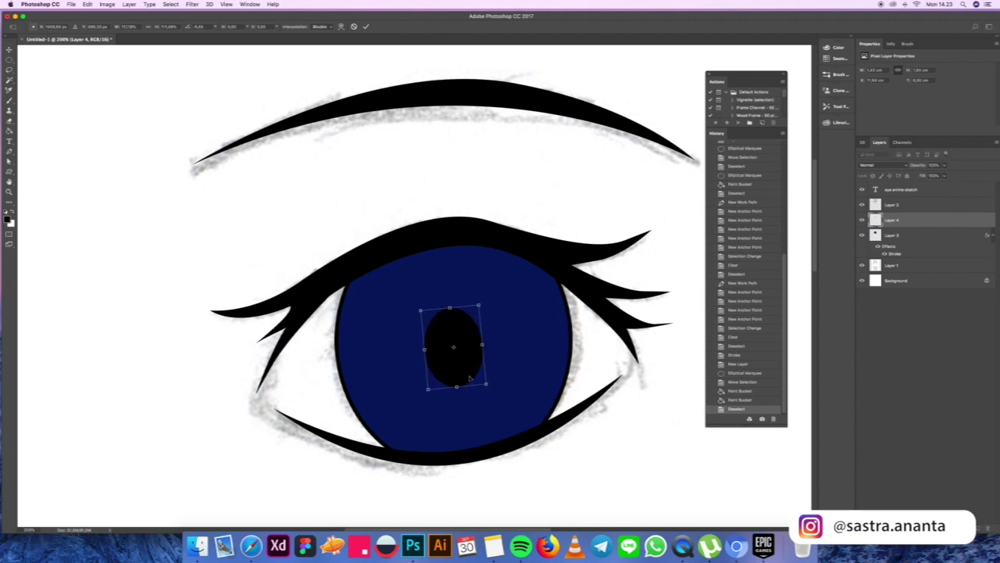
key(Return)
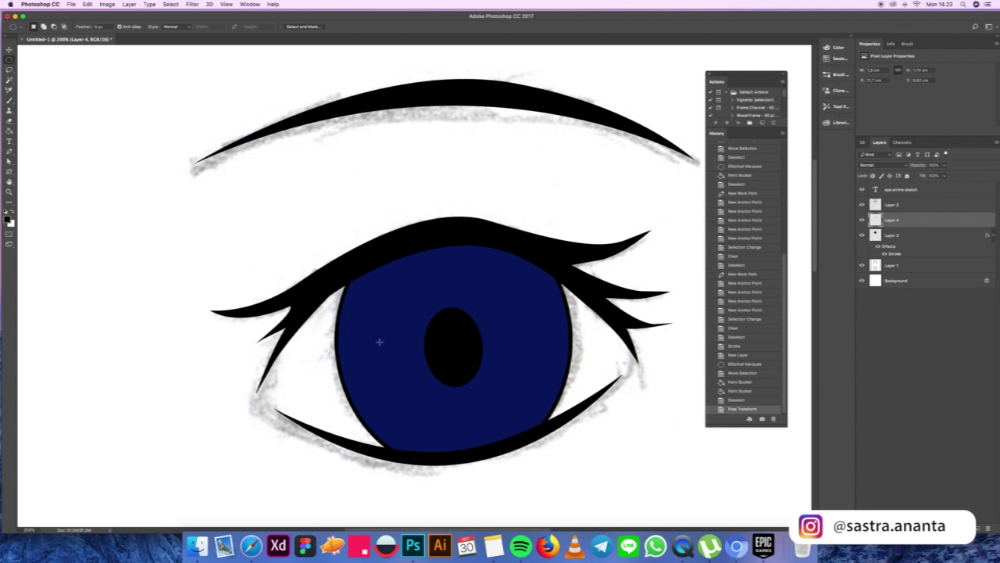
On the iris layer, start a curved Pen path from the iris's left rim, around beneath the pupil and up to the upper right.
key(v)
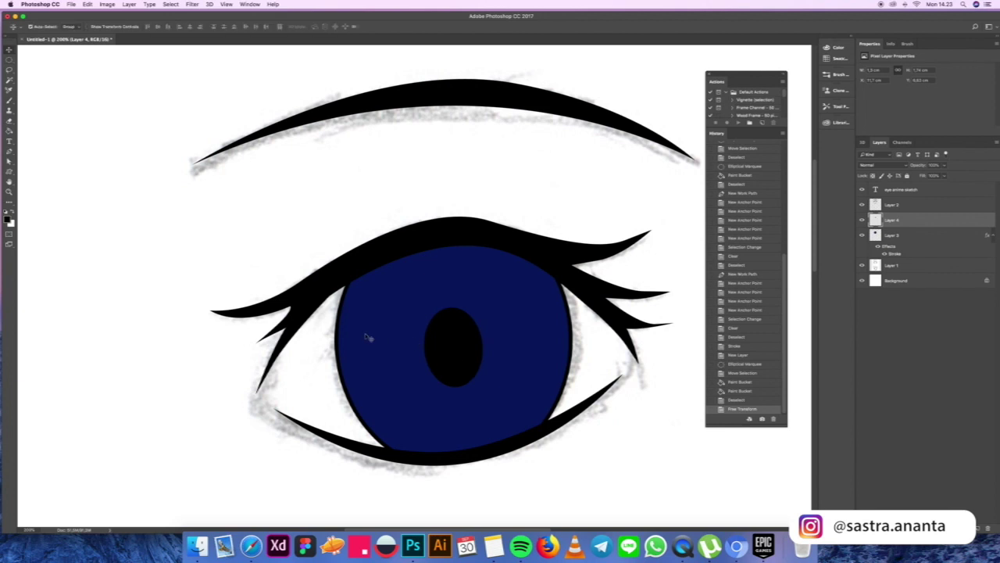
key(XF86AudioLowerVolume)
click(448, 405)
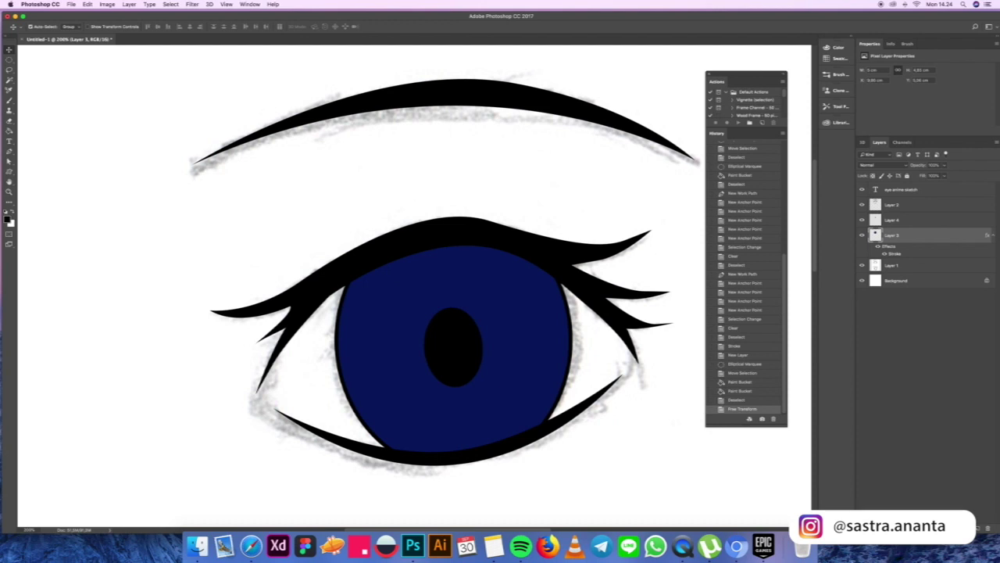
key(p)
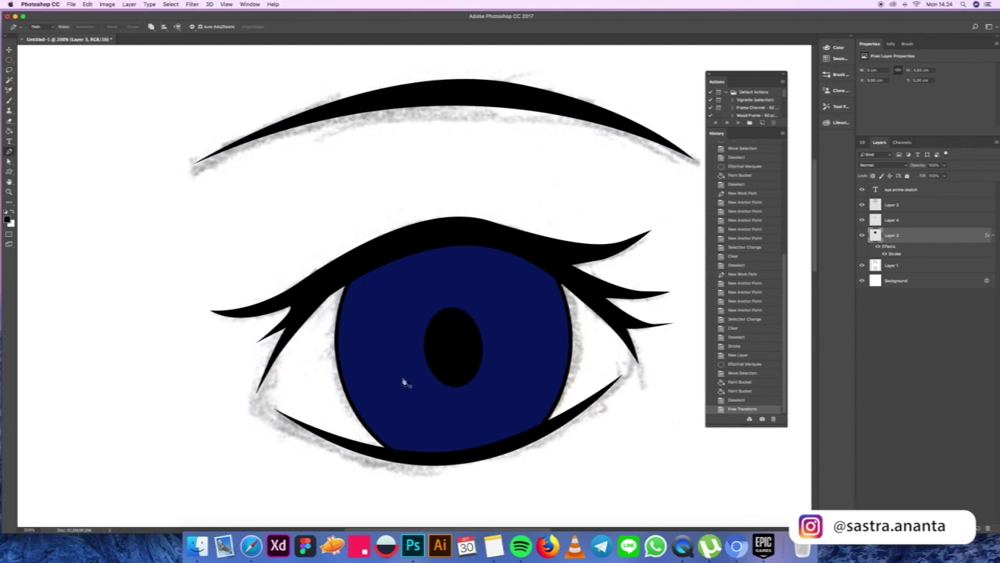
click(346, 308)
drag(373, 290, 418, 354)
drag(432, 388, 446, 404)
drag(494, 378, 503, 350)
drag(485, 307, 532, 266)
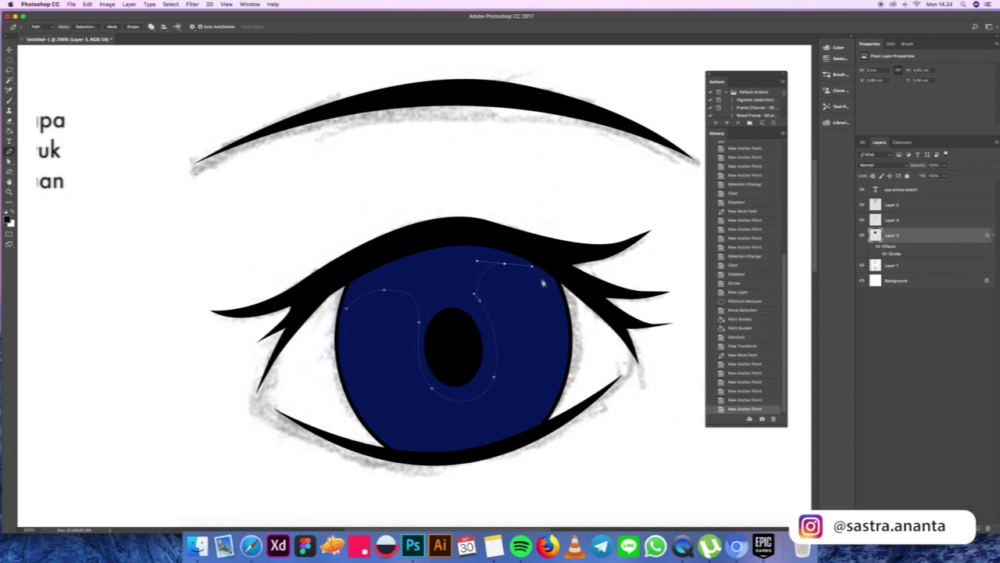
Continue the Pen path along the iris's right and lower rim and close it at the starting point as a U-shaped highlight.
drag(561, 310, 569, 334)
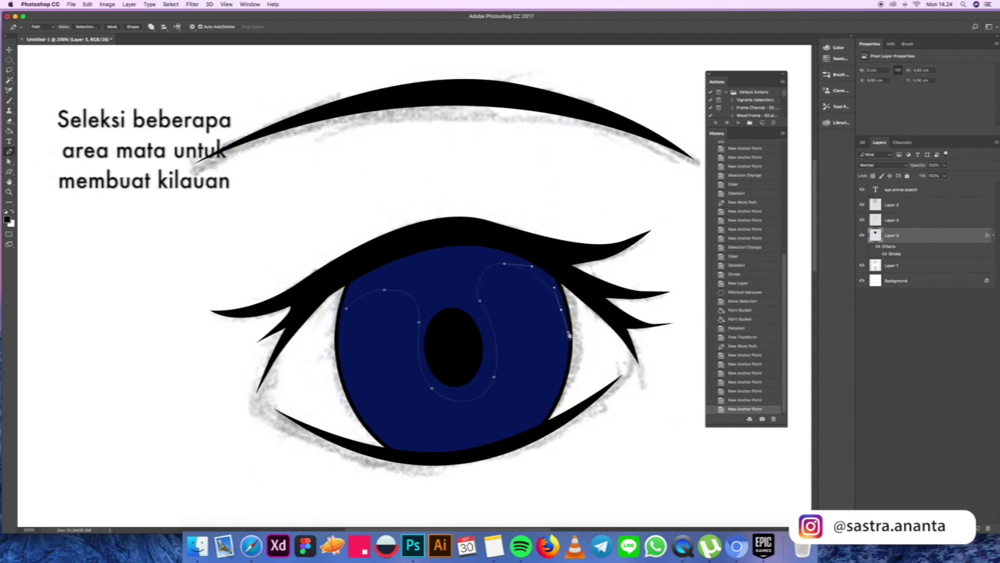
scroll(568, 335, down, 3)
drag(549, 299, 539, 320)
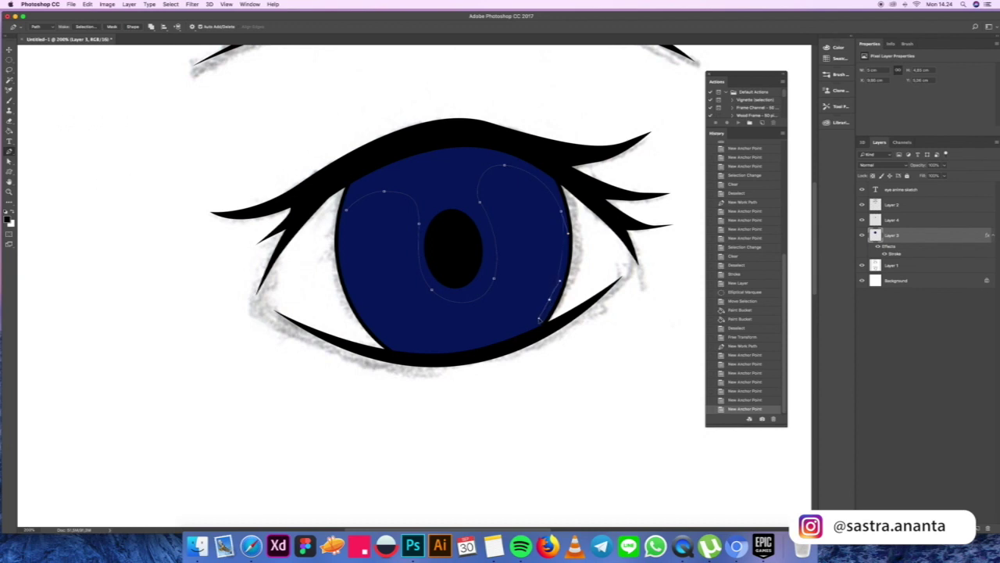
drag(456, 349, 397, 357)
drag(347, 212, 360, 114)
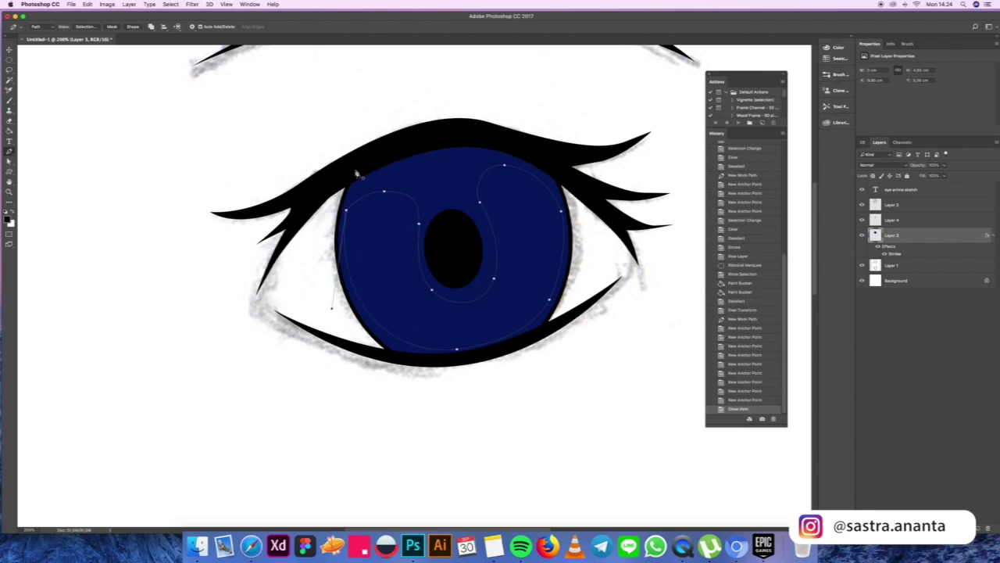
Adjust the path's anchor points and handles beside the pupil to smooth the inner curves of the U shape.
key(a)
drag(384, 192, 415, 225)
click(392, 278)
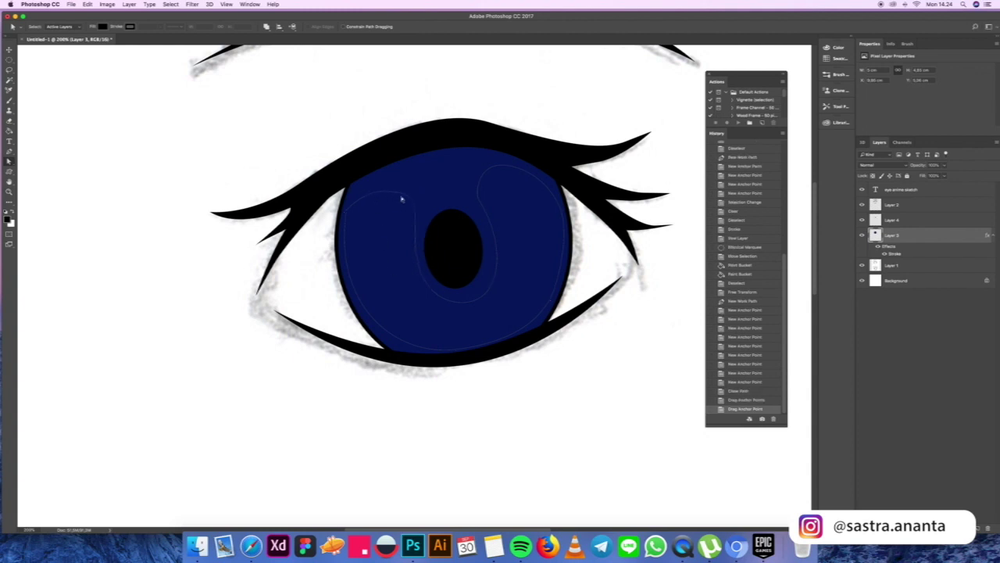
click(480, 203)
drag(473, 192, 477, 195)
click(578, 220)
Round off the top of the path's left lobe with its handles and nudge the right lobe's top anchor slightly outward.
click(399, 193)
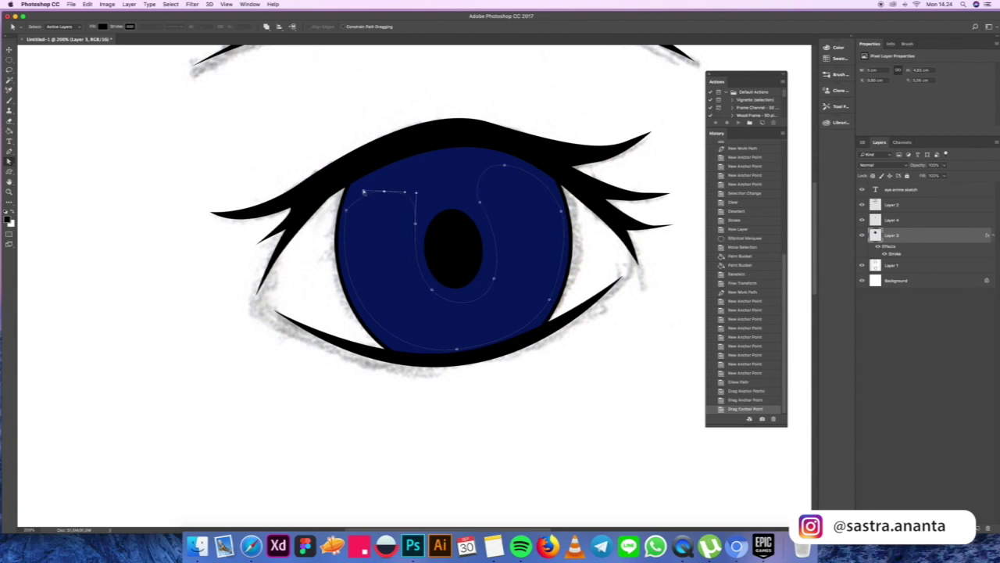
drag(383, 191, 386, 190)
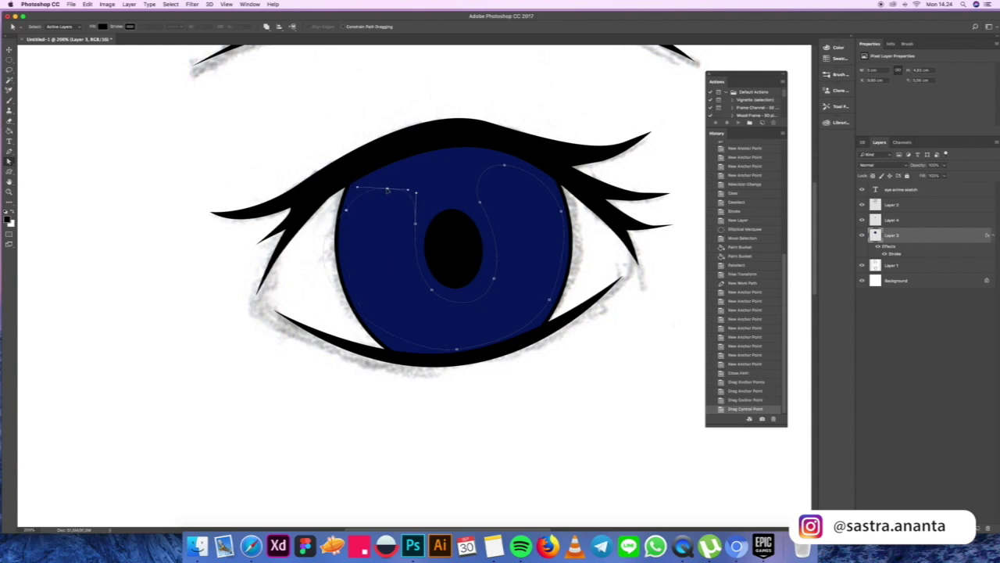
drag(385, 189, 385, 189)
click(443, 179)
click(406, 195)
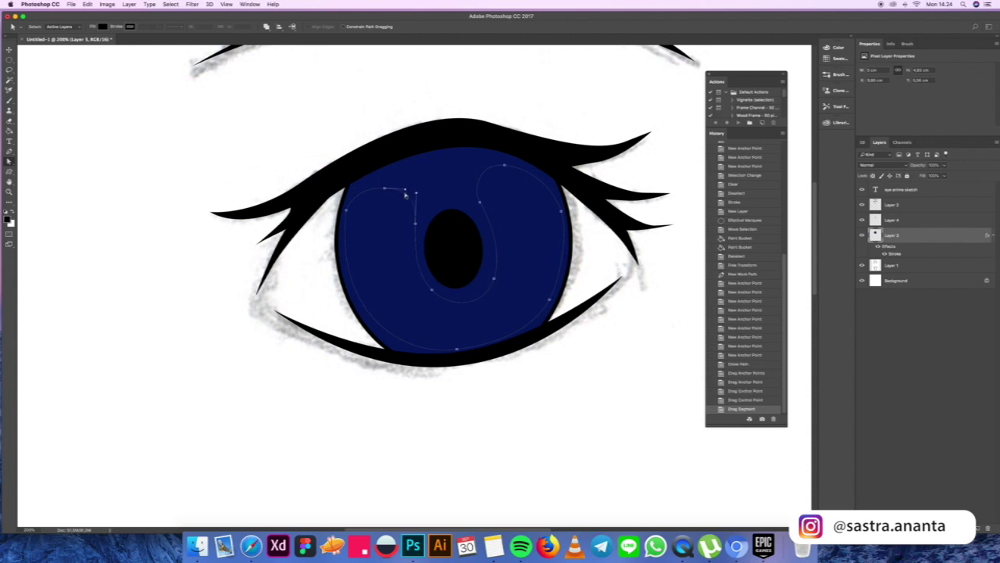
click(404, 192)
click(404, 189)
drag(404, 187, 404, 188)
drag(505, 166, 511, 163)
click(586, 256)
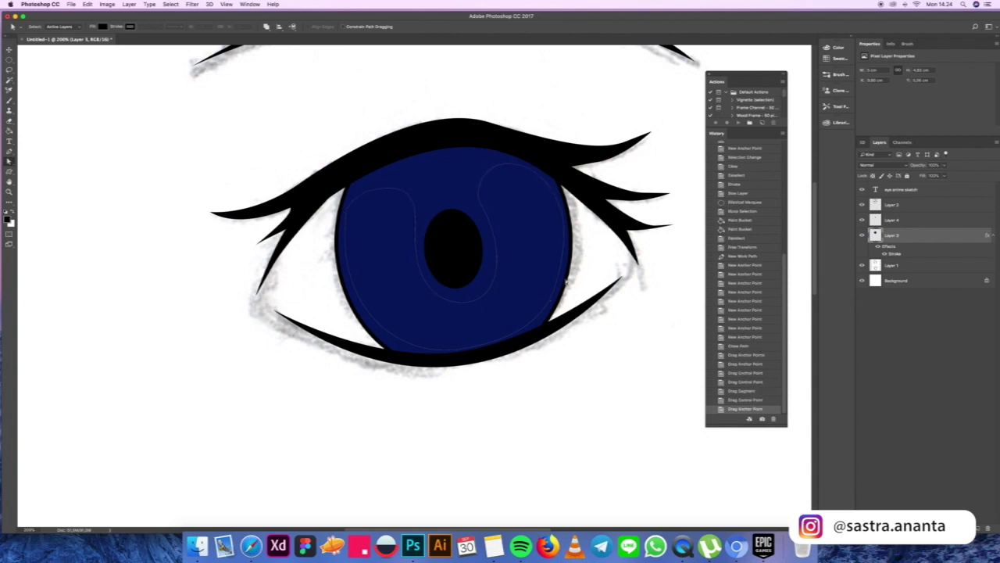
Convert the path to a selection, brighten it with Levels by raising the midtones to about 1.6, and deselect.
key(ctrl+Return)
key(ctrl+l)
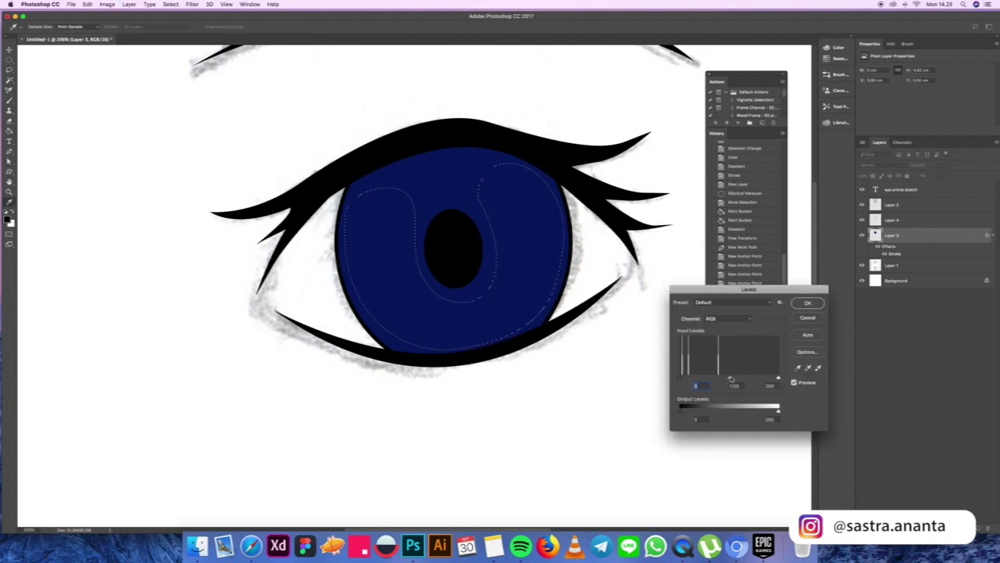
key(XF86AudioLowerVolume)
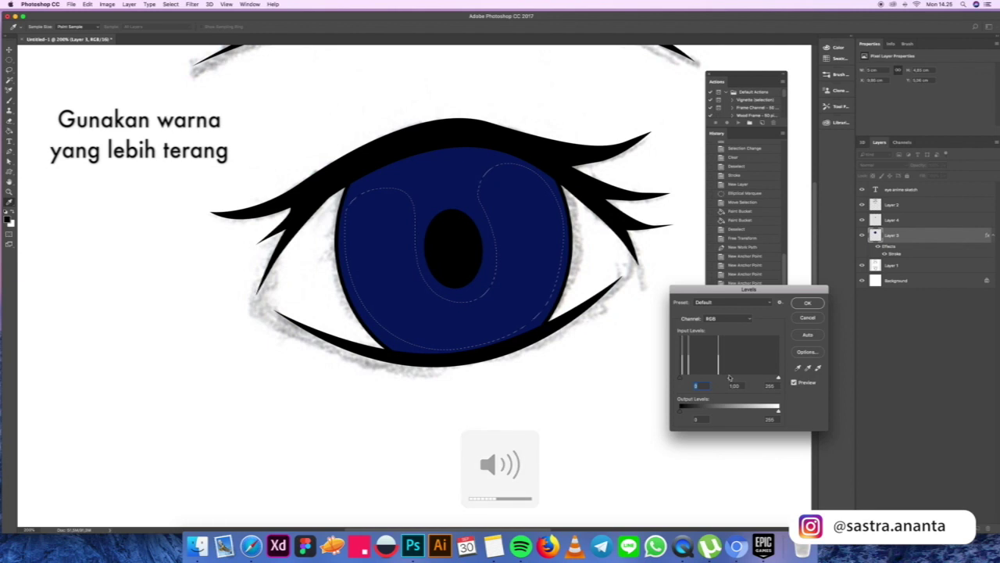
drag(731, 380, 712, 379)
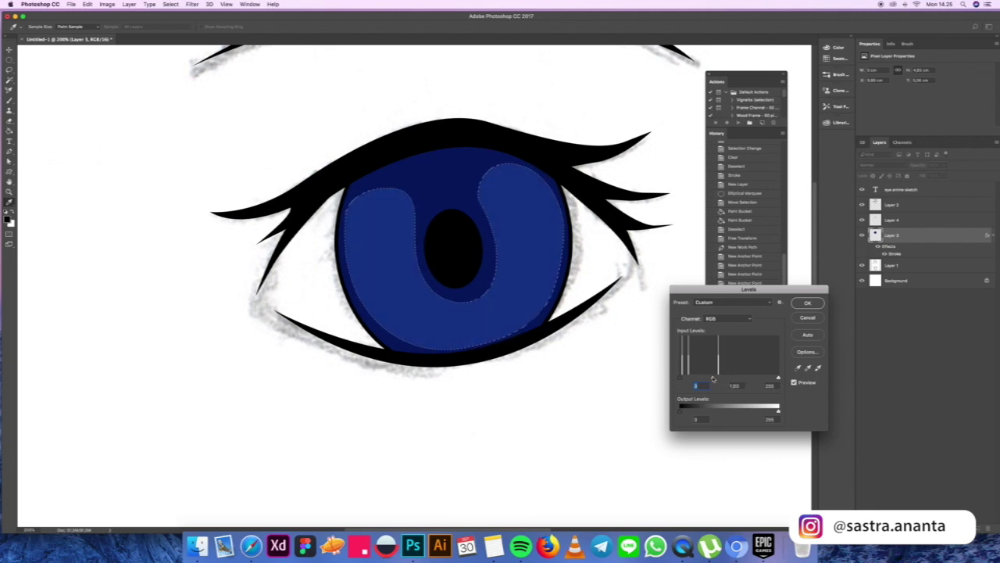
click(809, 303)
key(m)
key(super+d)
Draw a second, slightly smaller closed U-shaped Pen path inside the lighter blue area of the iris.
key(p)
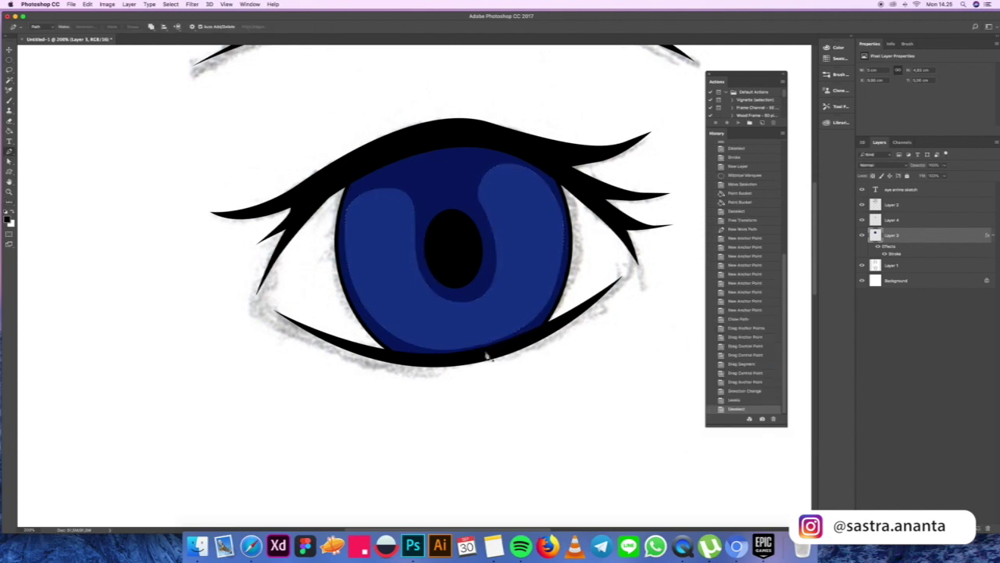
key(XF86AudioLowerVolume)
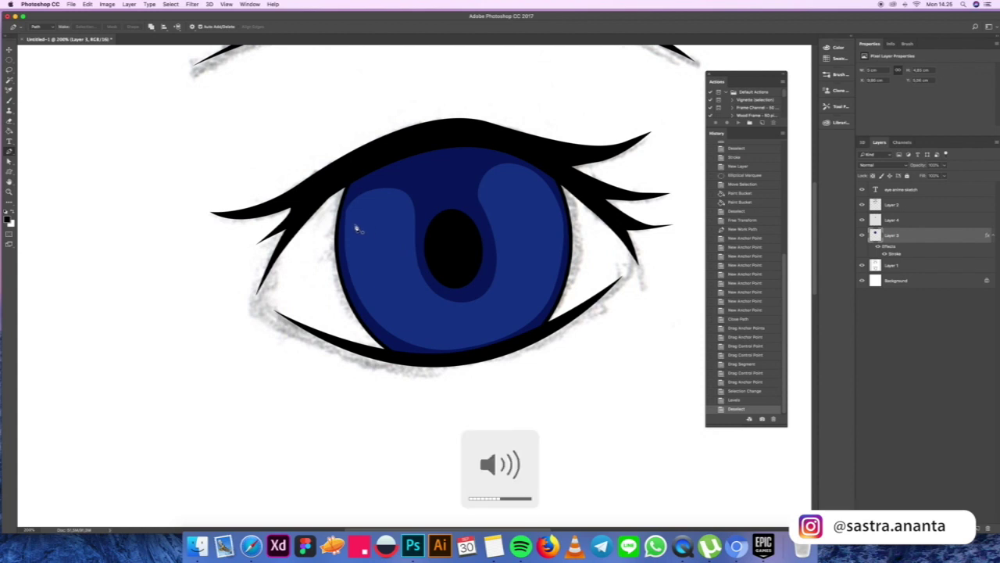
click(348, 226)
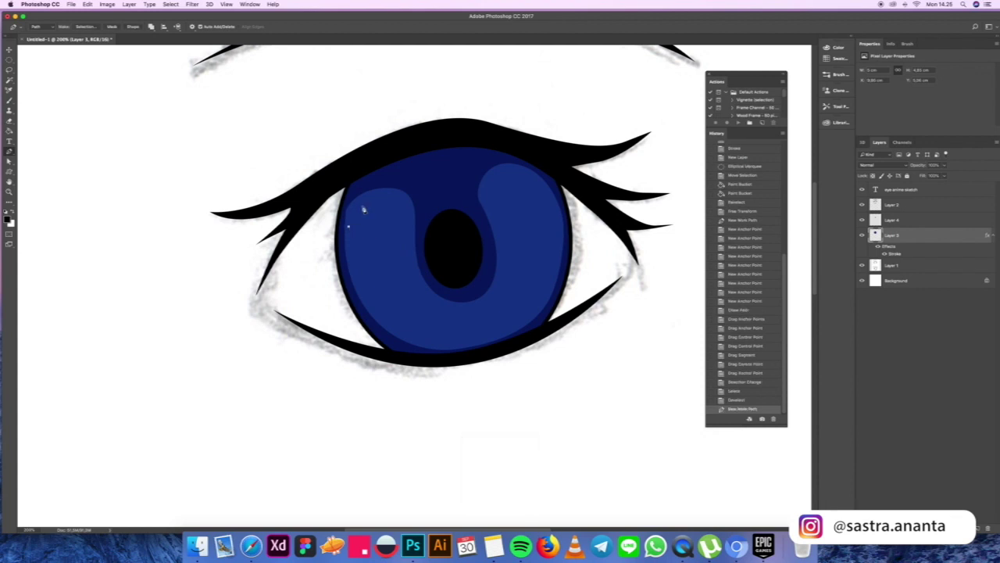
drag(368, 204, 411, 260)
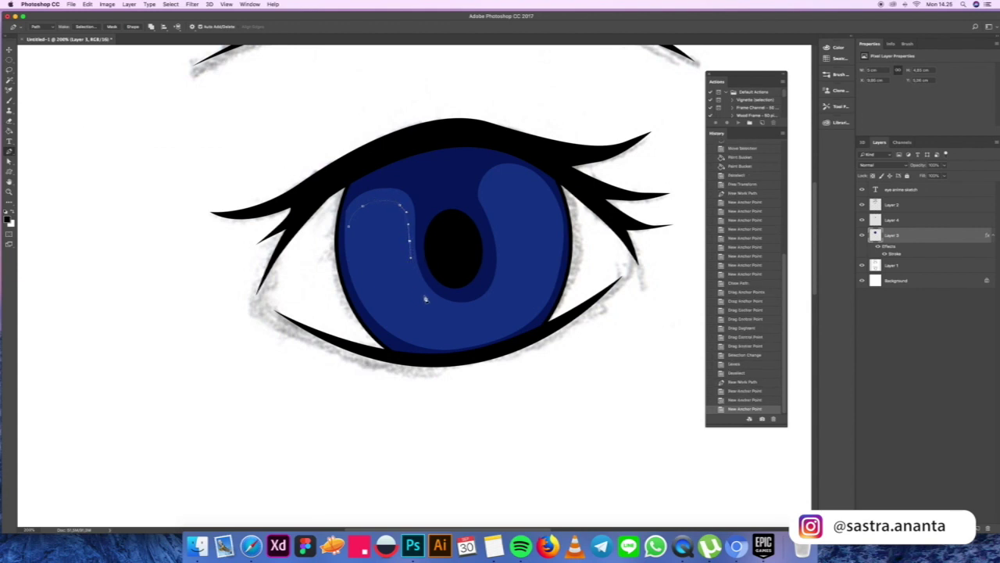
drag(437, 309, 504, 289)
drag(500, 231, 492, 212)
drag(502, 176, 516, 171)
drag(557, 214, 561, 232)
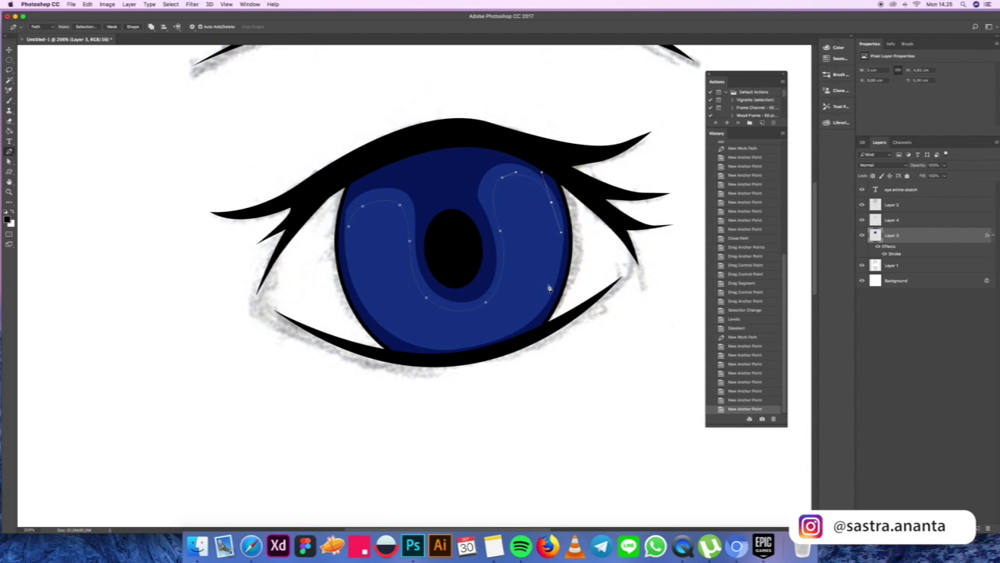
drag(549, 288, 536, 314)
drag(447, 347, 386, 349)
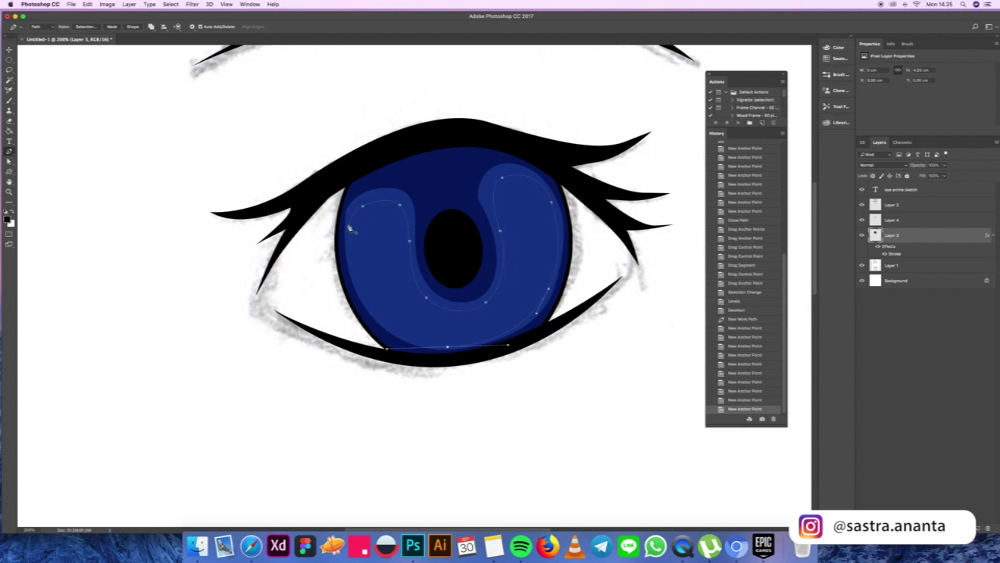
drag(349, 227, 352, 171)
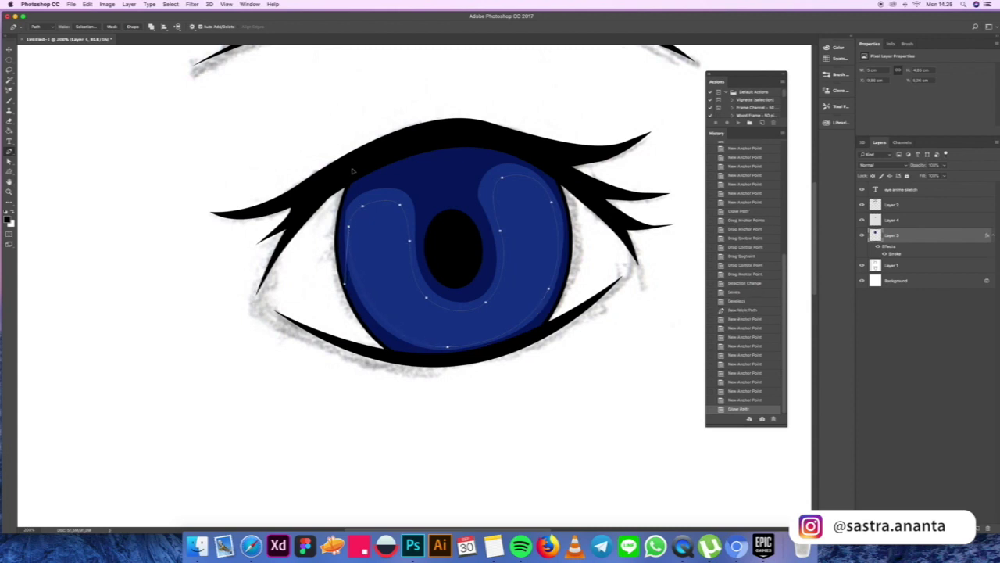
Convert the inner path to a selection and brighten its midtones with Levels to a lighter blue.
key(super+Return)
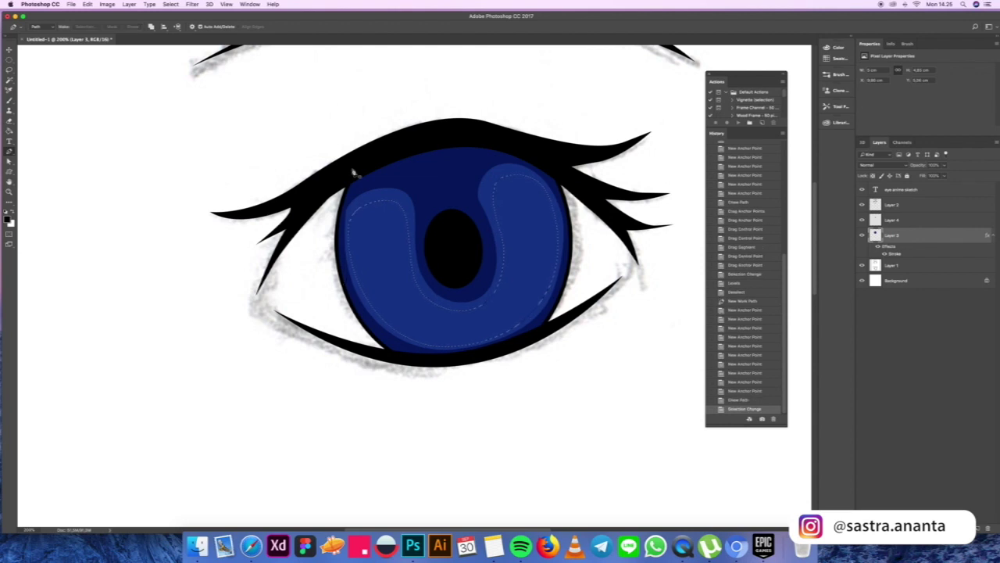
key(super+l)
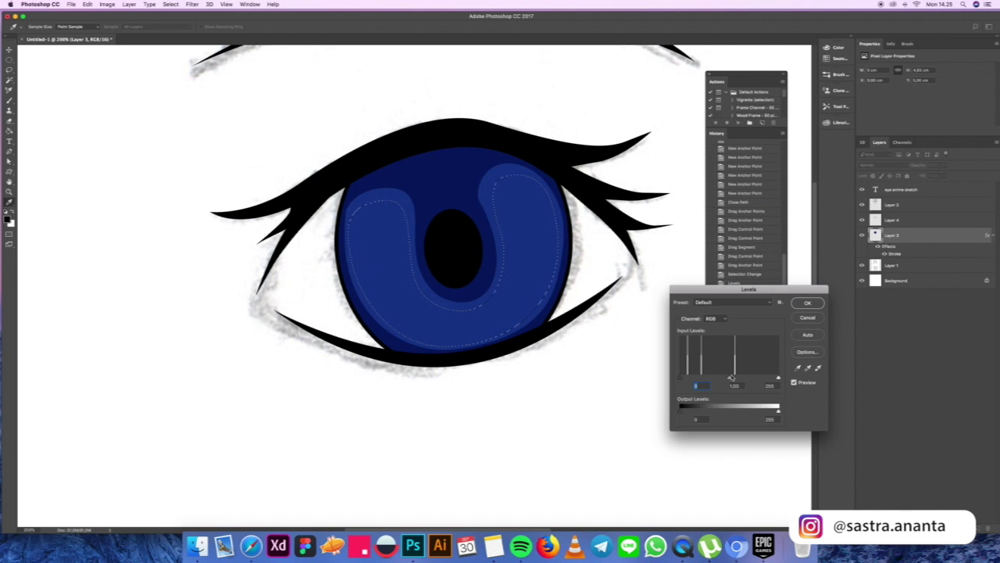
drag(731, 378, 724, 380)
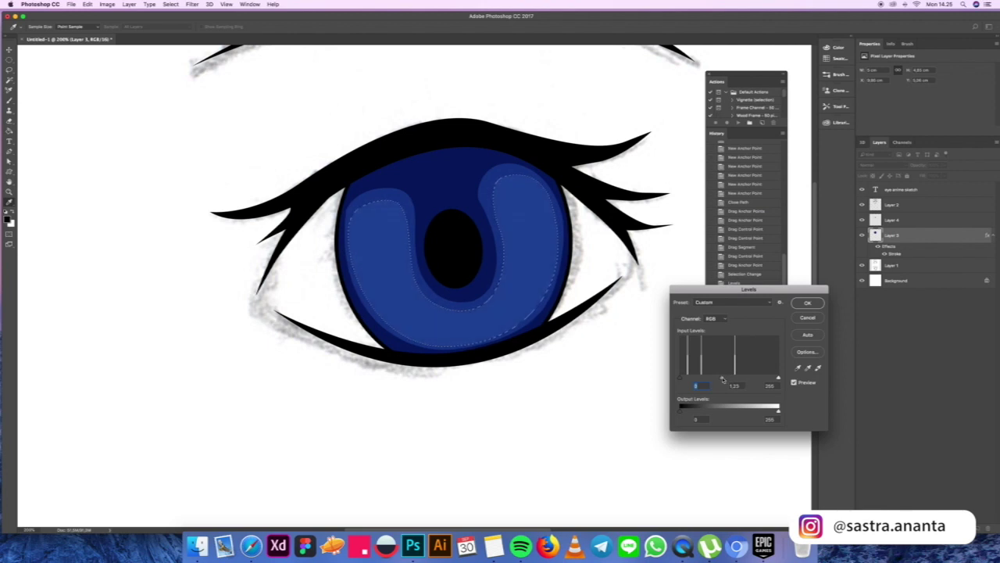
drag(721, 379, 714, 381)
click(805, 303)
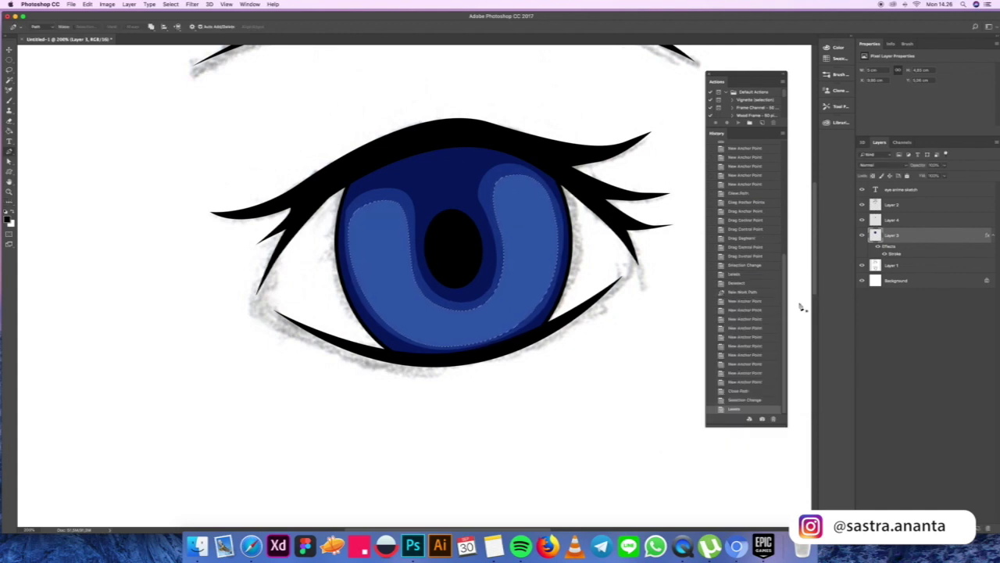
Add a new layer above the iris layer and set the foreground colour to a bright cyan.
click(979, 529)
key(b)
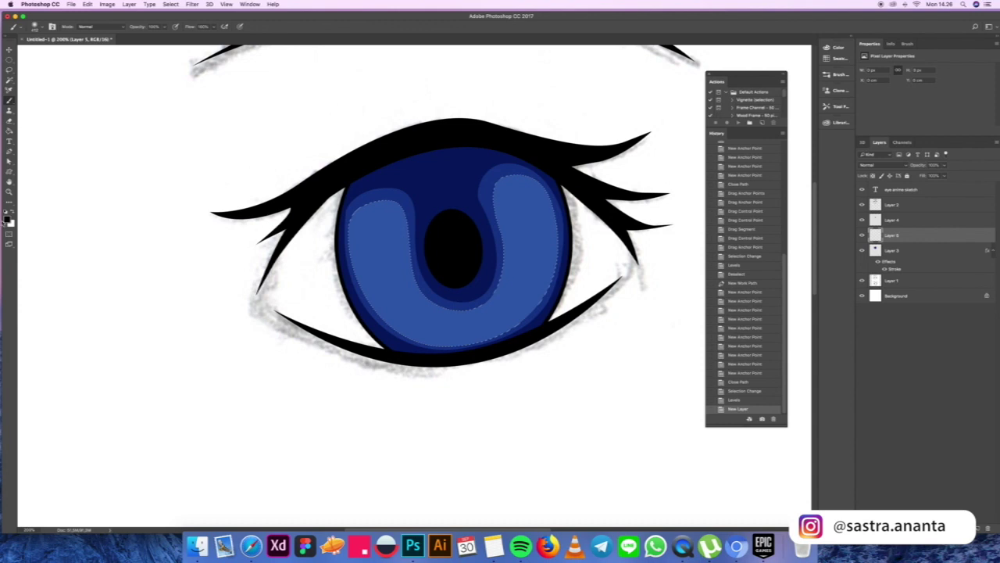
click(7, 222)
click(382, 252)
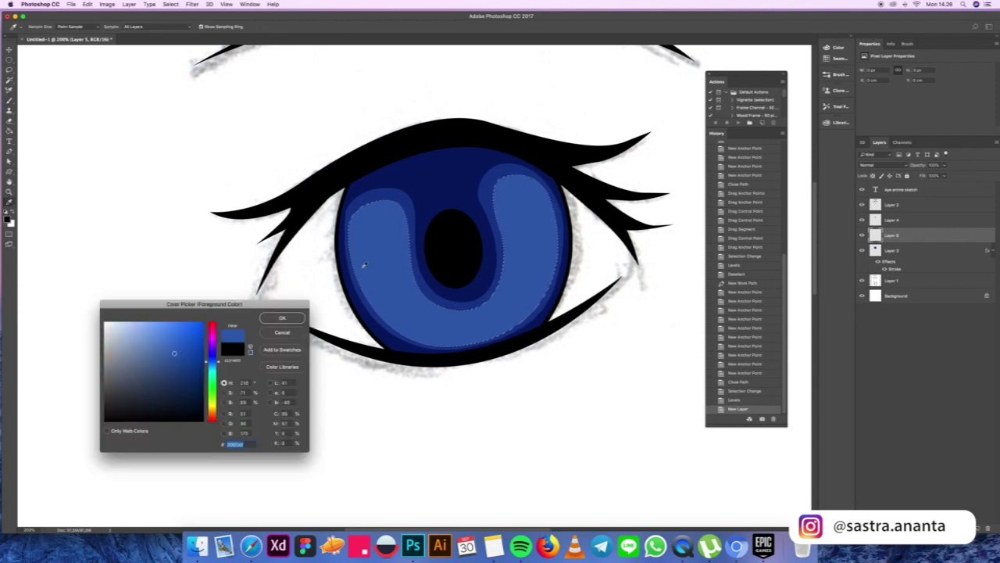
mouse_move(210, 367)
mouse_down()
mouse_move(181, 342)
mouse_move(184, 318)
mouse_up()
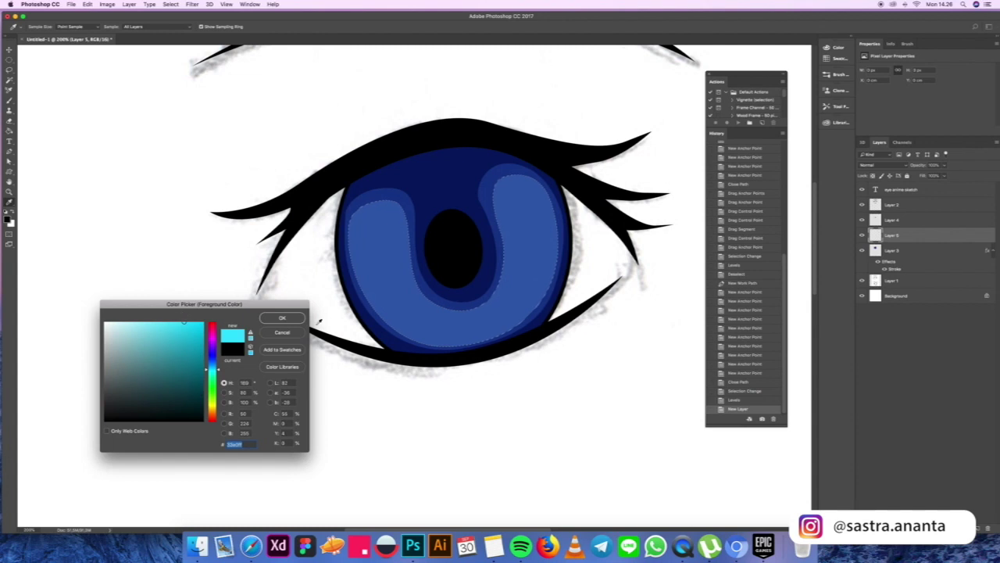
click(283, 318)
Enlarge the soft brush greatly and dab cyan once just below the iris, shading the U-shaped selection from its lower end.
key(b)
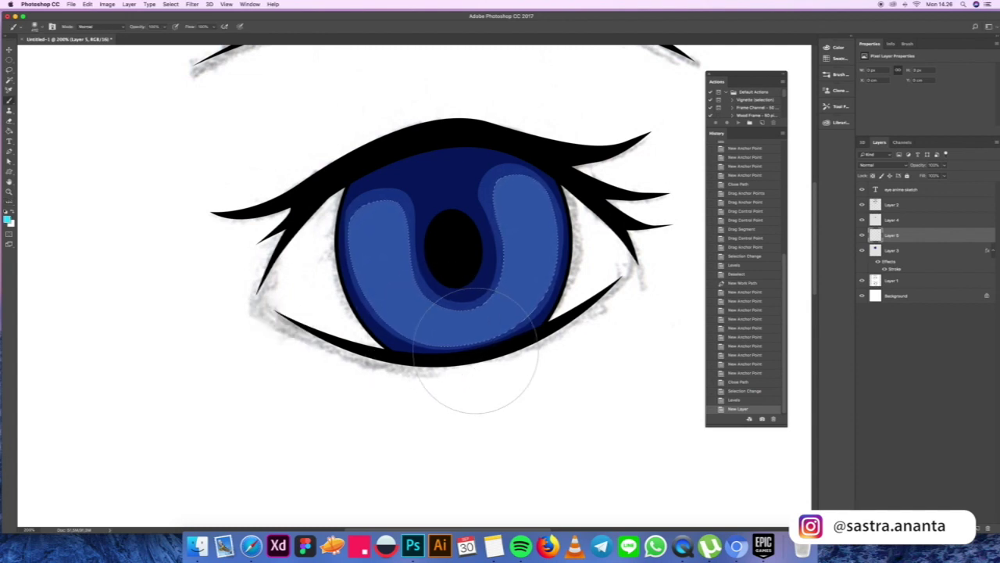
right_click(476, 353)
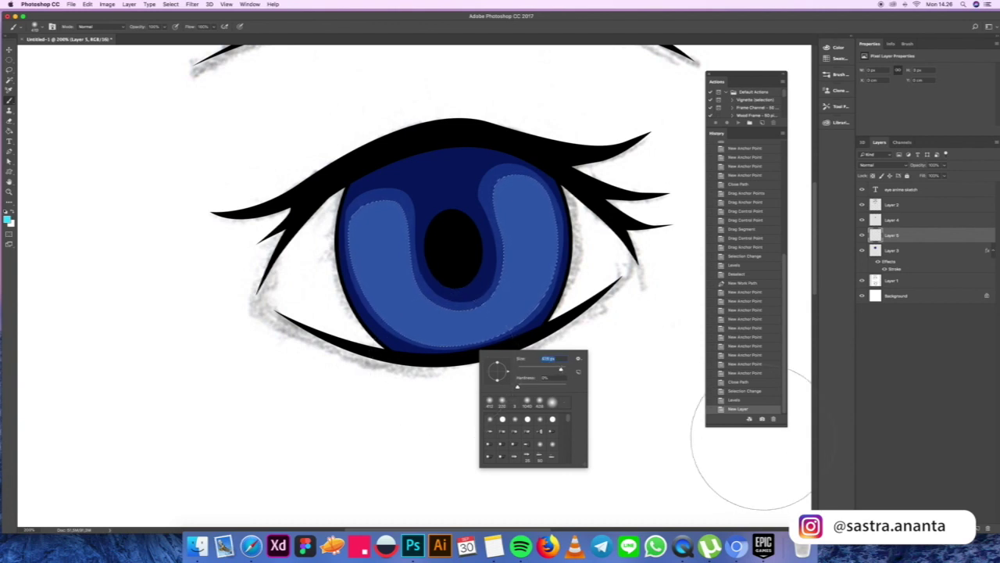
click(829, 414)
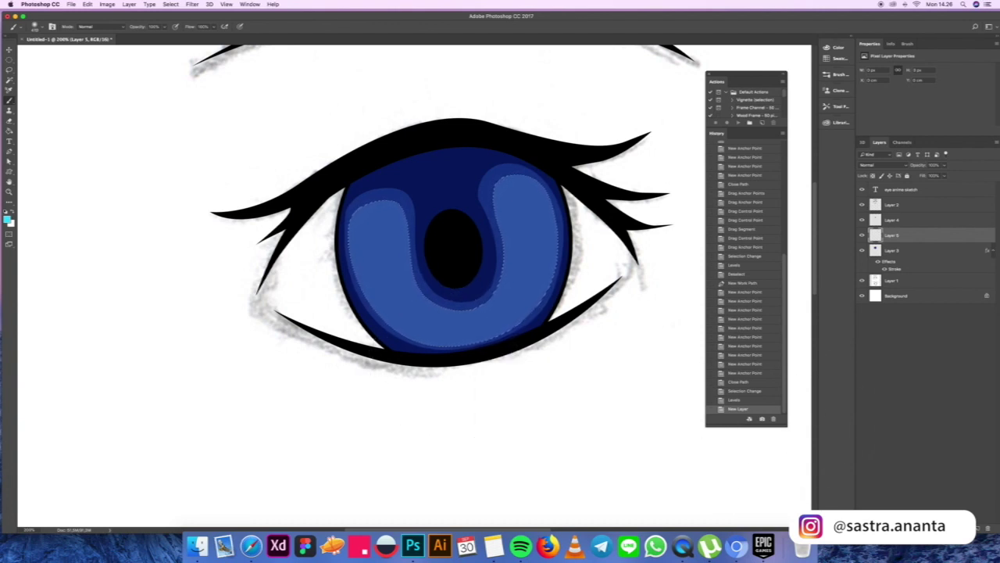
right_click(479, 368)
drag(566, 386, 582, 386)
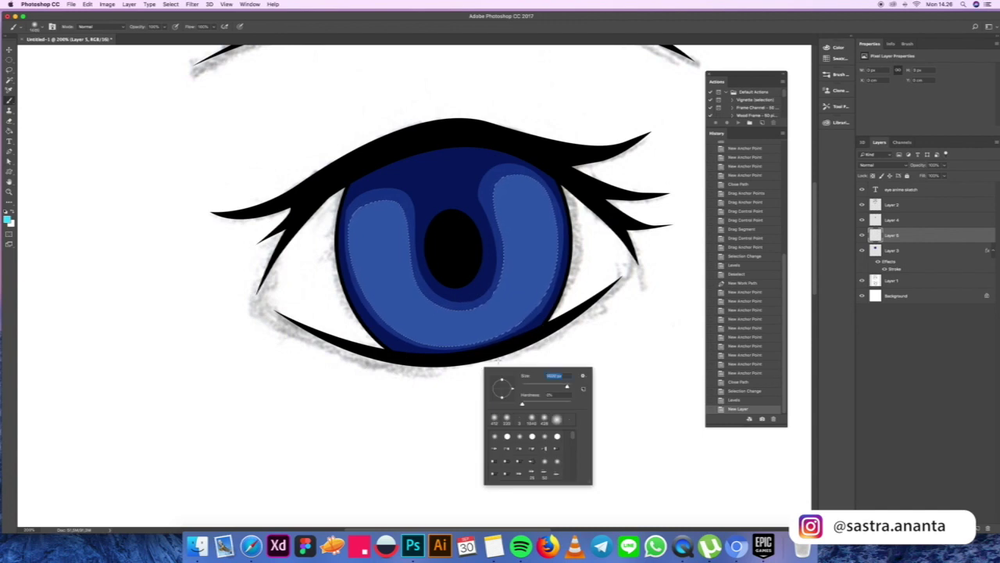
key(Return)
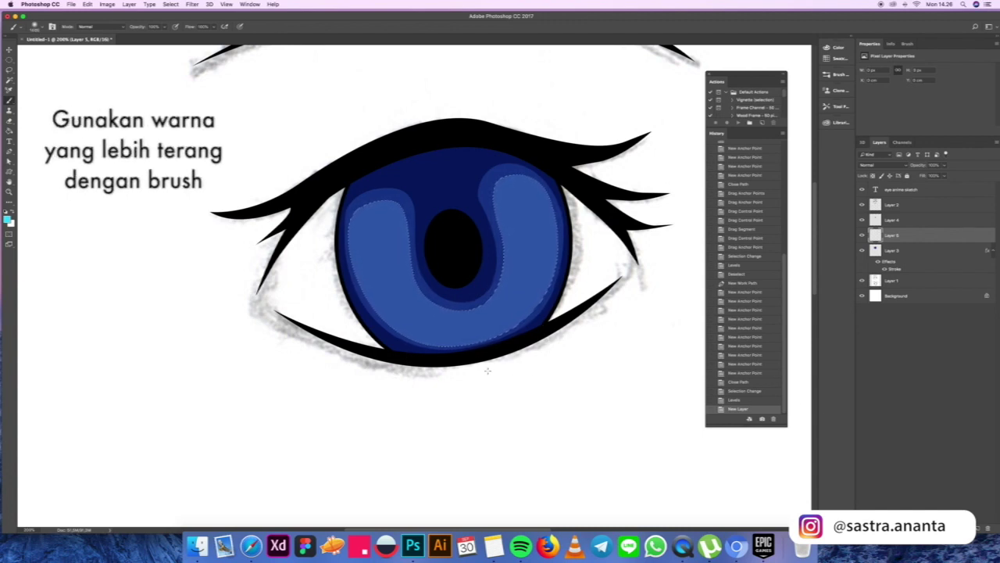
click(483, 376)
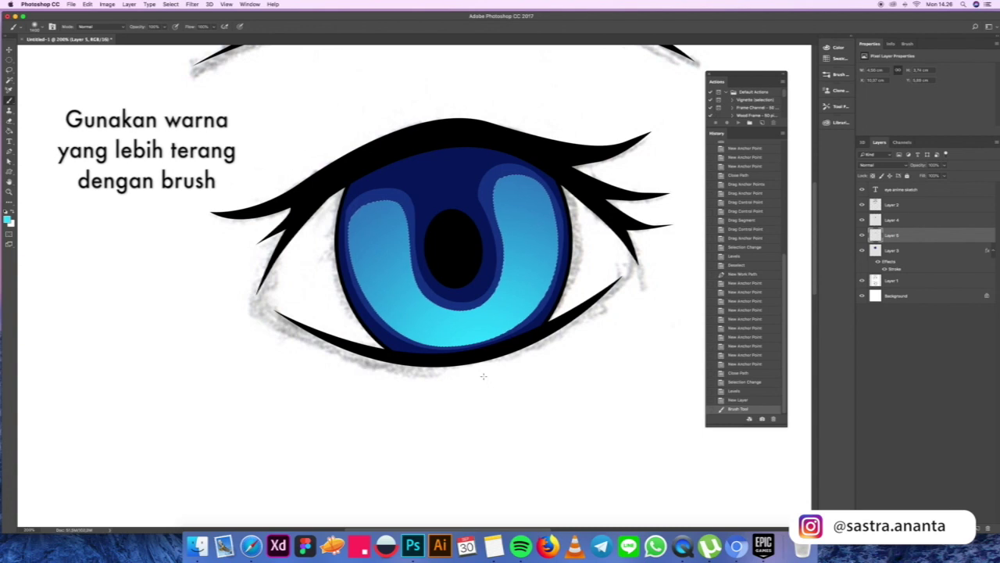
Undo the single large cyan dab and reduce the soft brush to a much smaller size.
key(super+z)
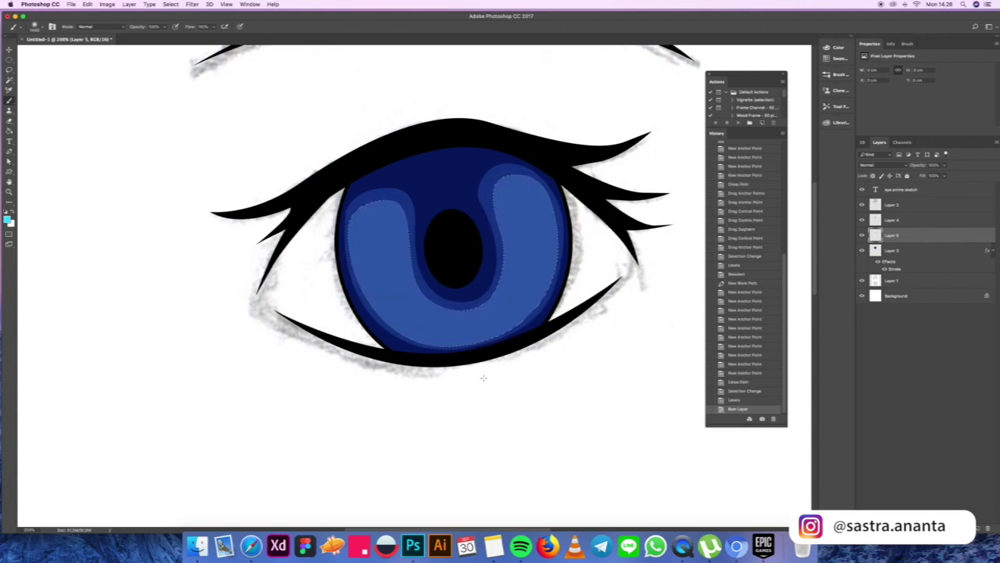
right_click(483, 375)
drag(572, 397, 576, 399)
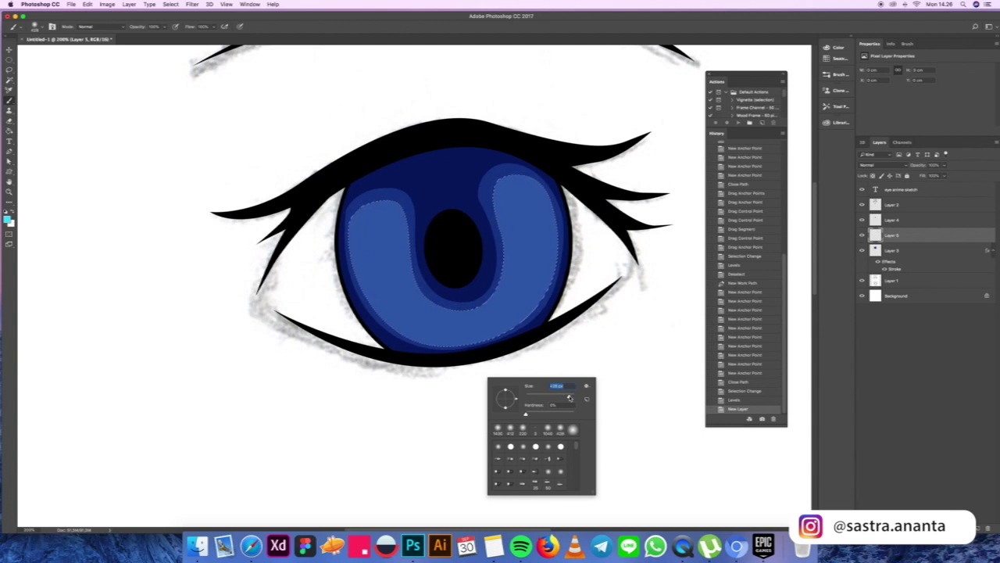
Dab cyan repeatedly along the lower curve of the U-shaped selection, fading upward into both arms, and deselect.
click(485, 361)
click(471, 354)
drag(467, 352, 447, 336)
click(445, 332)
click(442, 321)
click(439, 312)
click(447, 311)
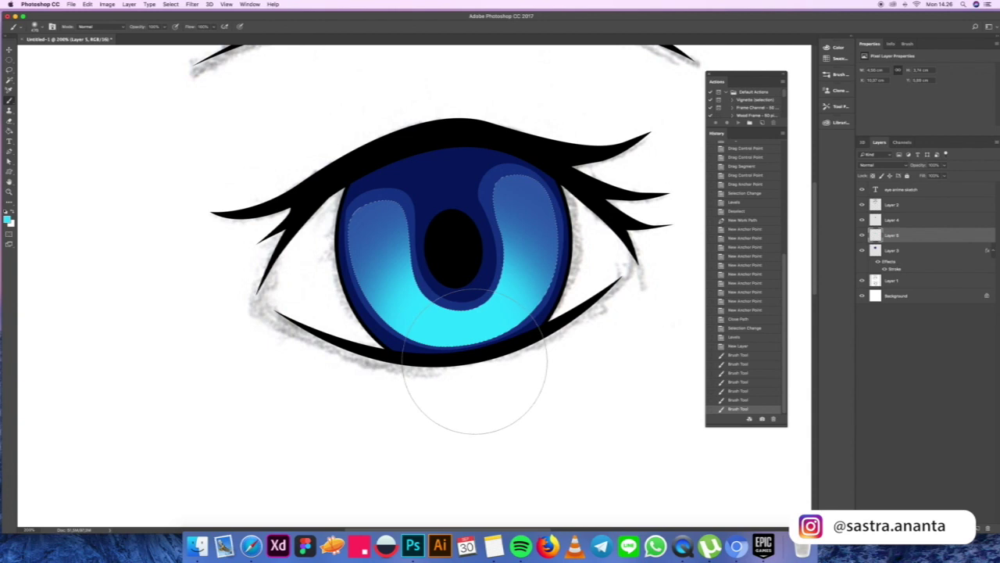
click(465, 311)
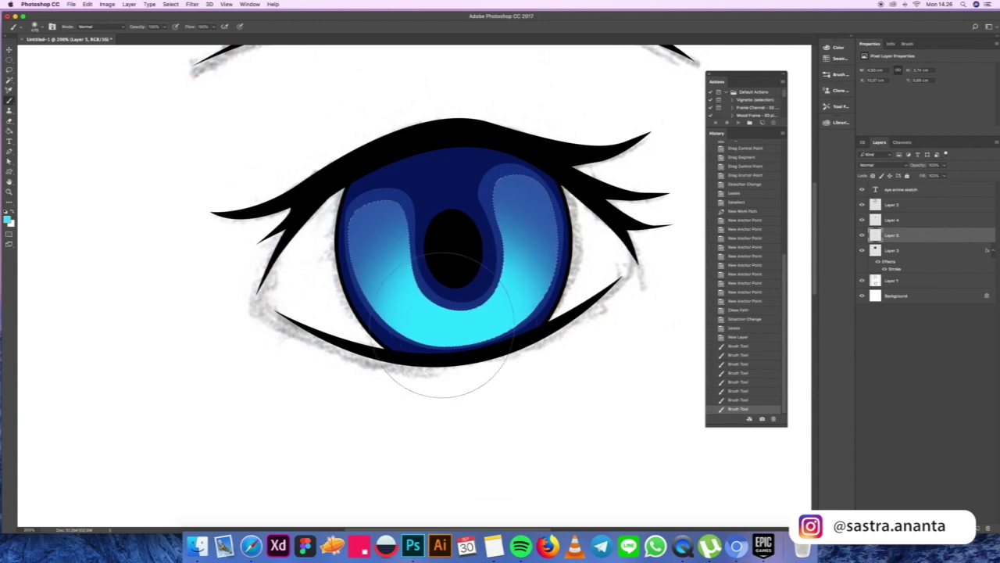
drag(441, 327, 428, 303)
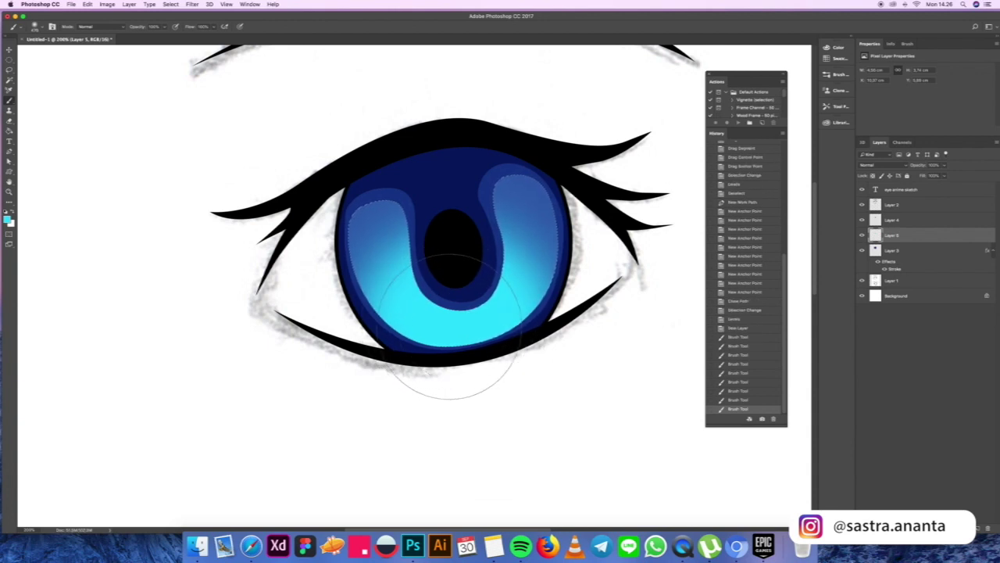
key(m)
click(451, 330)
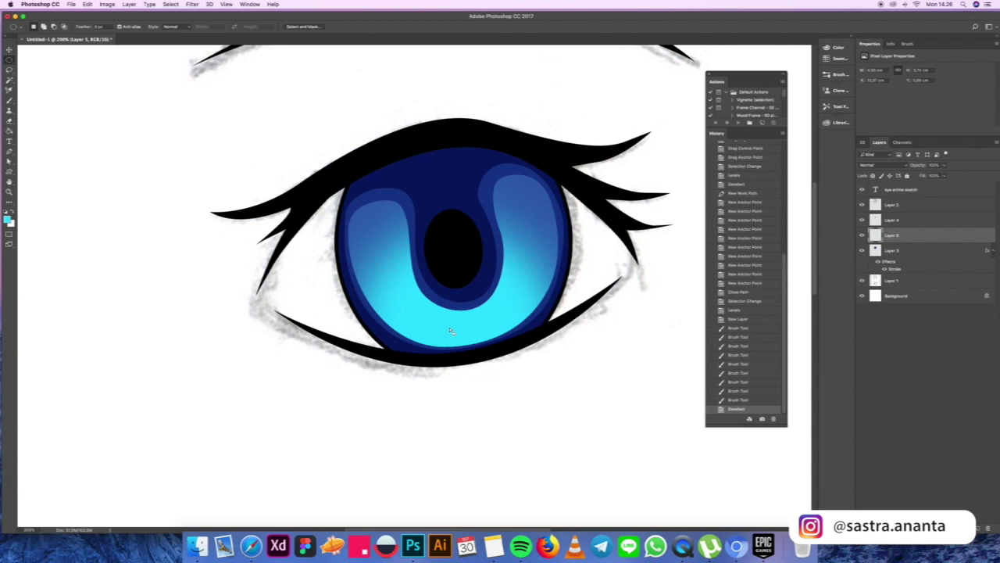
Draw a closed crescent-shaped Pen path inside the cyan area, curving beneath the pupil with pointed ends on both sides.
key(p)
click(396, 242)
drag(422, 300, 444, 317)
drag(503, 295, 525, 270)
click(515, 227)
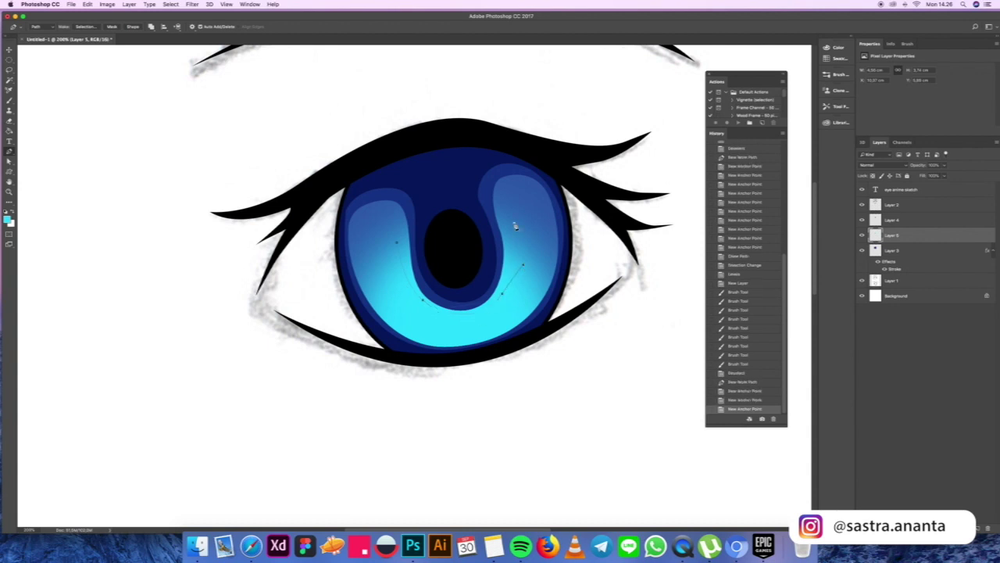
drag(531, 289, 521, 317)
drag(442, 336, 386, 326)
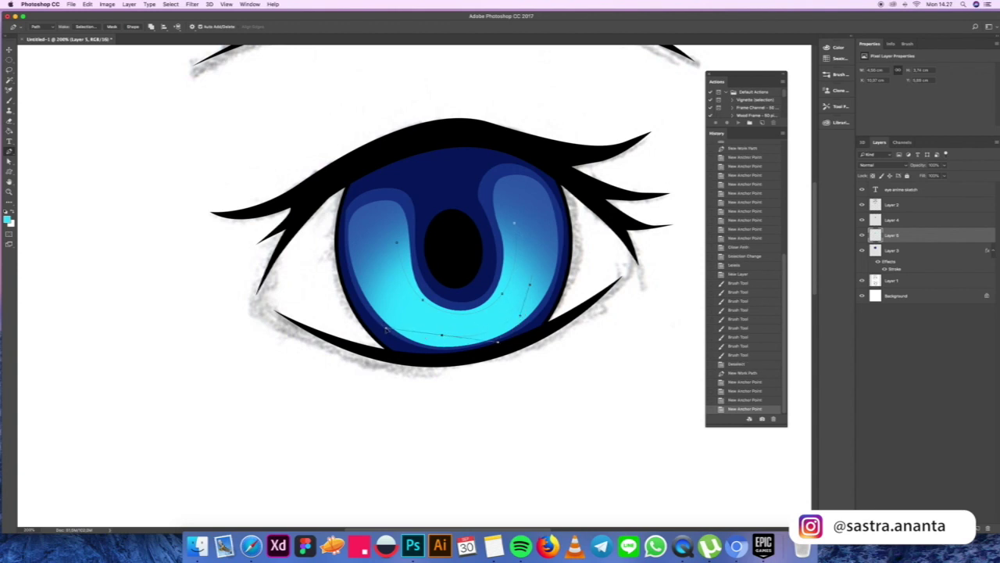
click(397, 245)
Shift the crescent path's left tip slightly outward, away from the pupil, to refine its curve.
key(a)
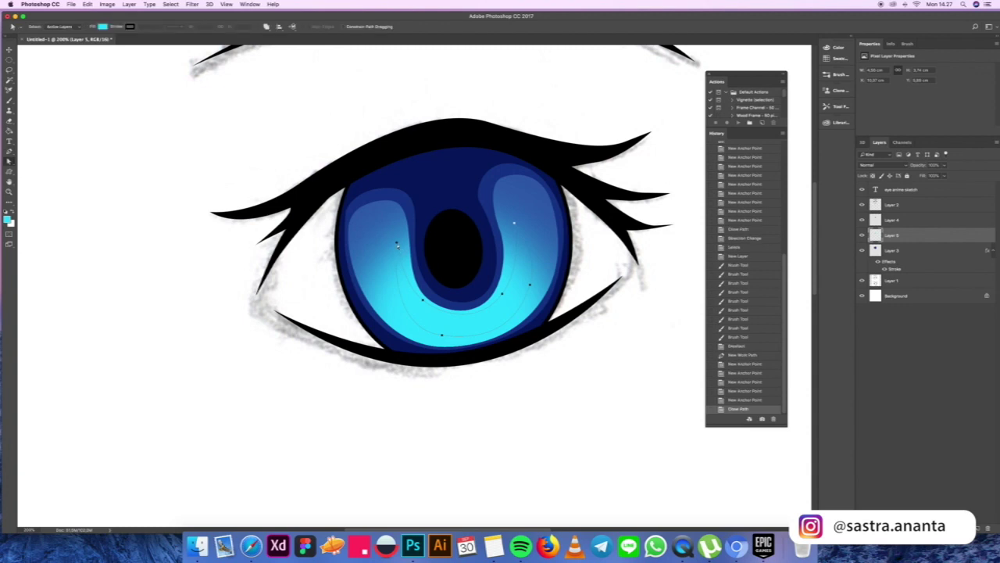
drag(397, 245, 394, 245)
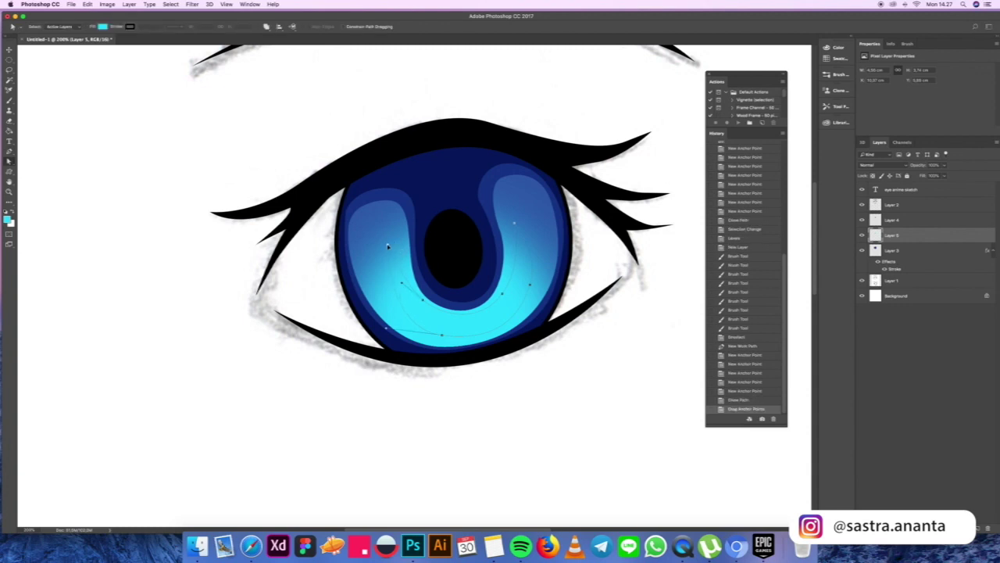
drag(382, 247, 384, 247)
click(567, 256)
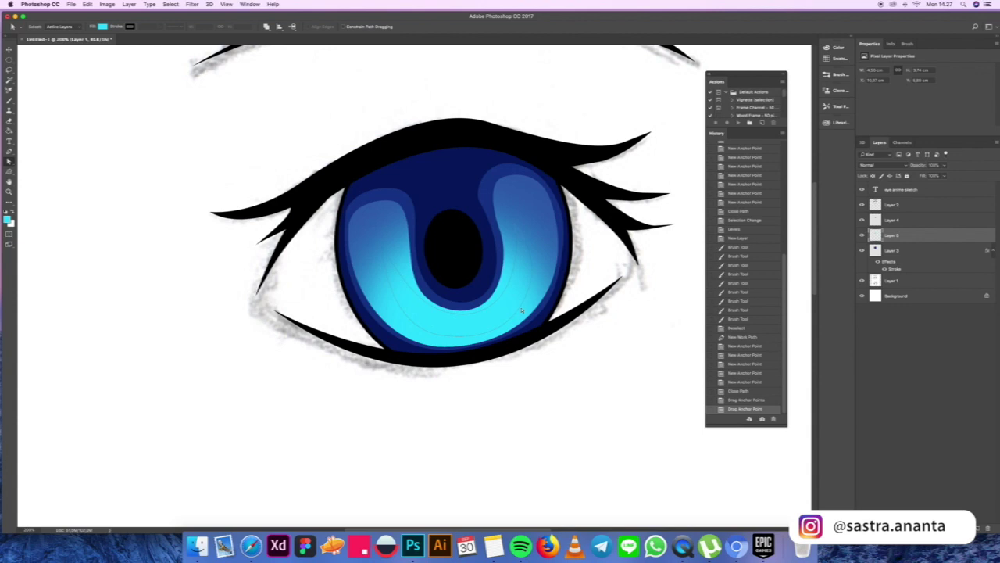
Convert the crescent path to a selection, brighten its midtones to the maximum with Levels, and deselect.
key(super+Return)
key(super+l)
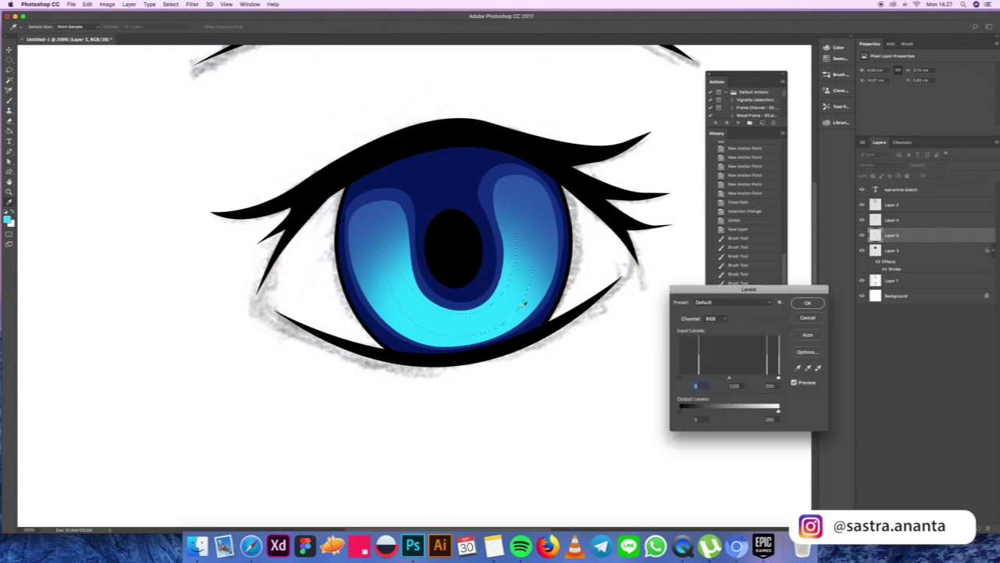
drag(730, 378, 679, 375)
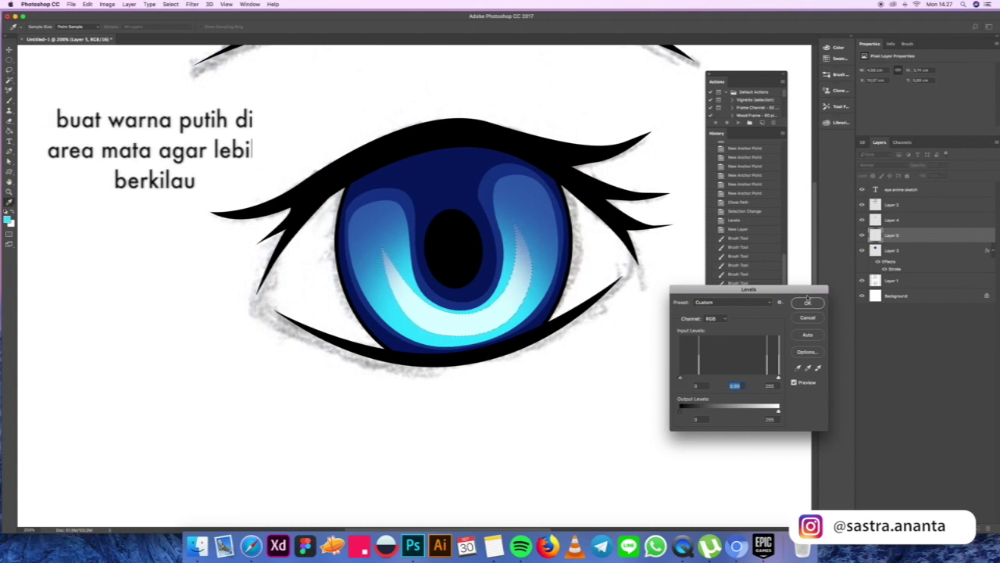
key(Return)
key(p)
key(cmd+d)
Draw a smaller closed Pen path along the inner edge of the bright crescent beneath the pupil.
click(412, 297)
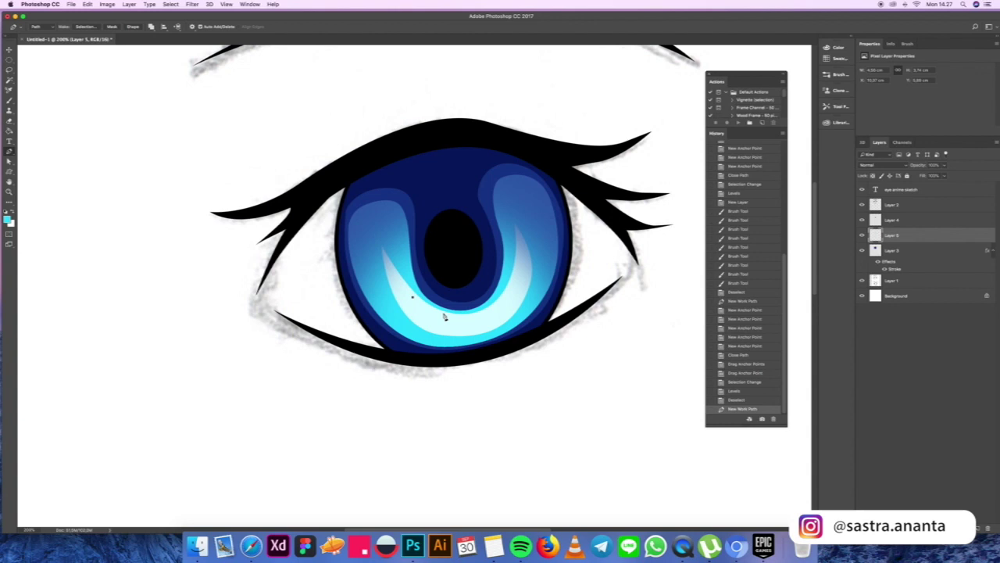
drag(464, 320, 516, 276)
click(516, 268)
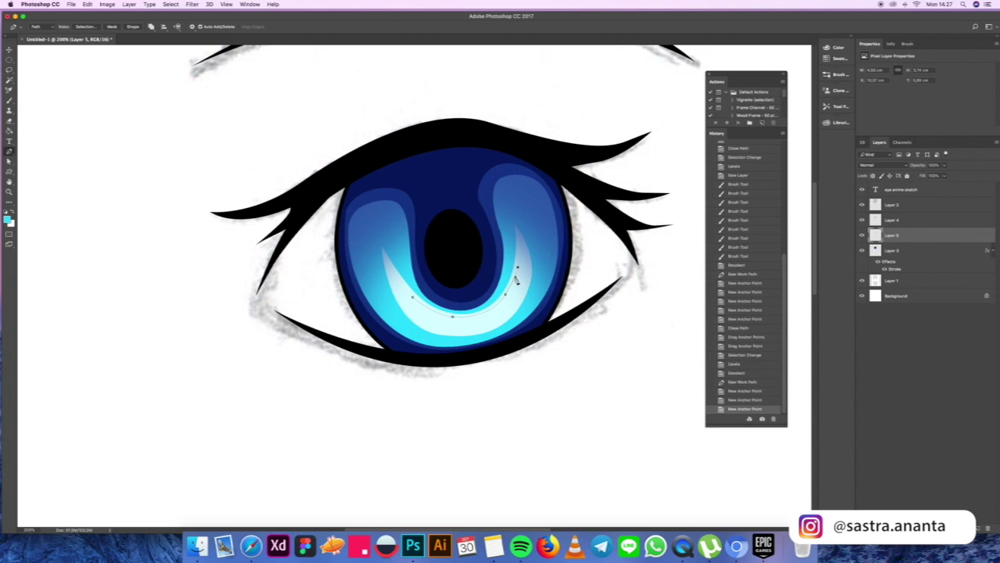
drag(414, 300, 484, 351)
drag(340, 243, 323, 219)
drag(504, 377, 500, 377)
Convert the small path to a selection, dab it with white using the soft brush, and deselect.
key(ctrl+Return)
key(b)
key(d)
key(x)
click(475, 350)
click(478, 343)
click(479, 335)
click(482, 324)
click(486, 316)
click(450, 315)
mouse_move(450, 315)
mouse_down()
mouse_move(495, 308)
mouse_move(469, 307)
mouse_up()
click(469, 307)
key(m)
key(ctrl+d)
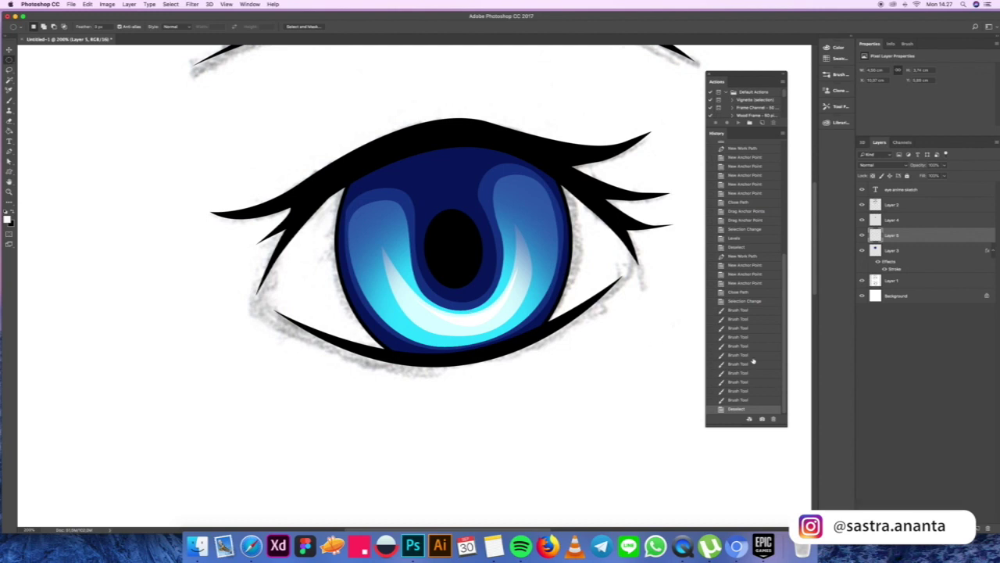
Add a new layer above Layer 2 and fill a large white circular highlight over the iris's upper left.
click(910, 206)
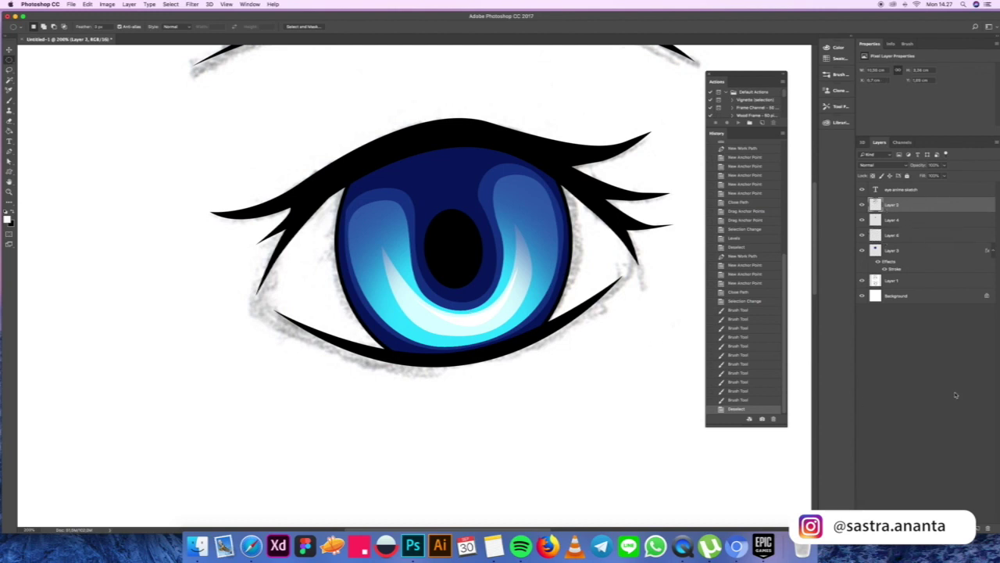
click(978, 529)
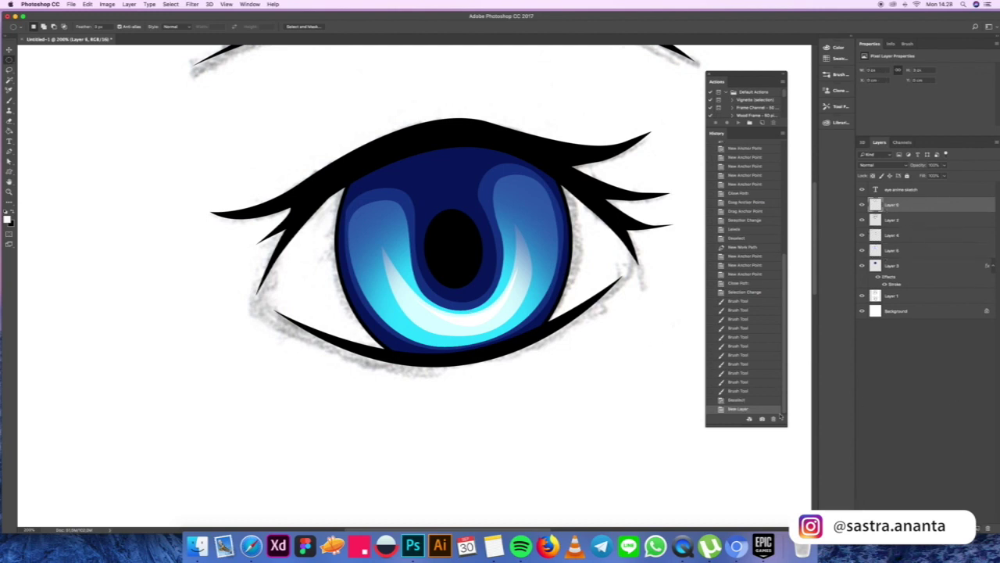
drag(355, 183, 434, 271)
drag(417, 237, 415, 226)
key(g)
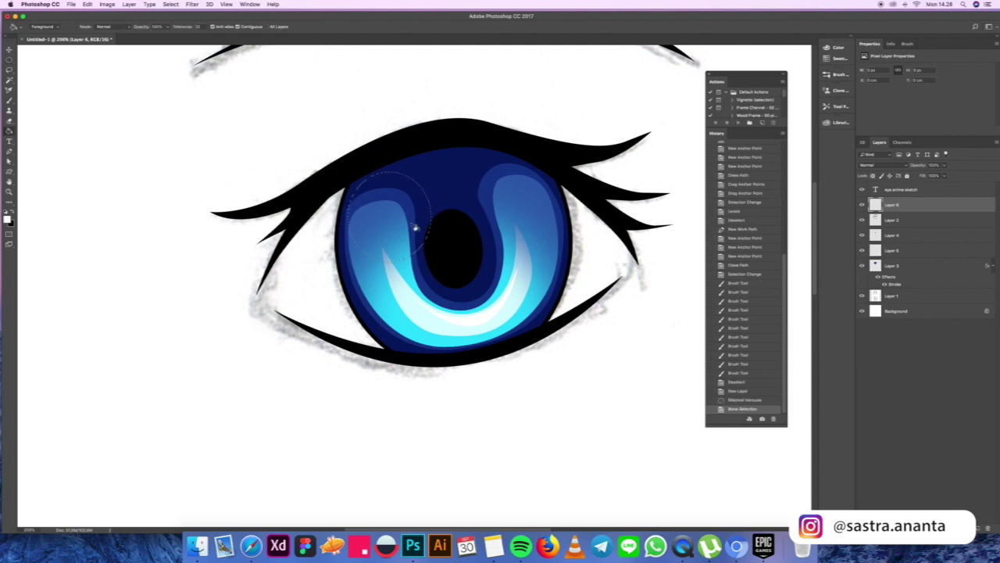
click(415, 227)
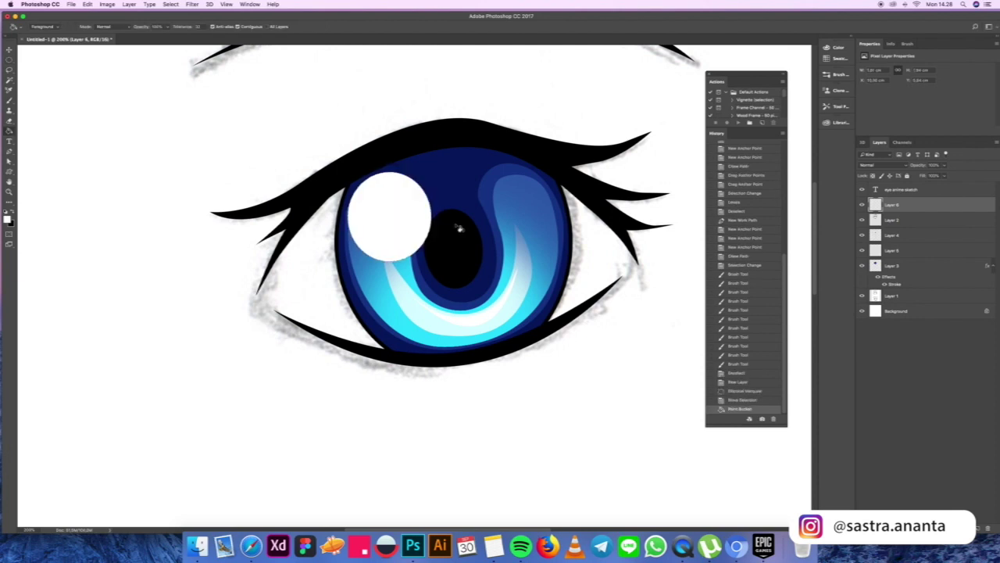
key(m)
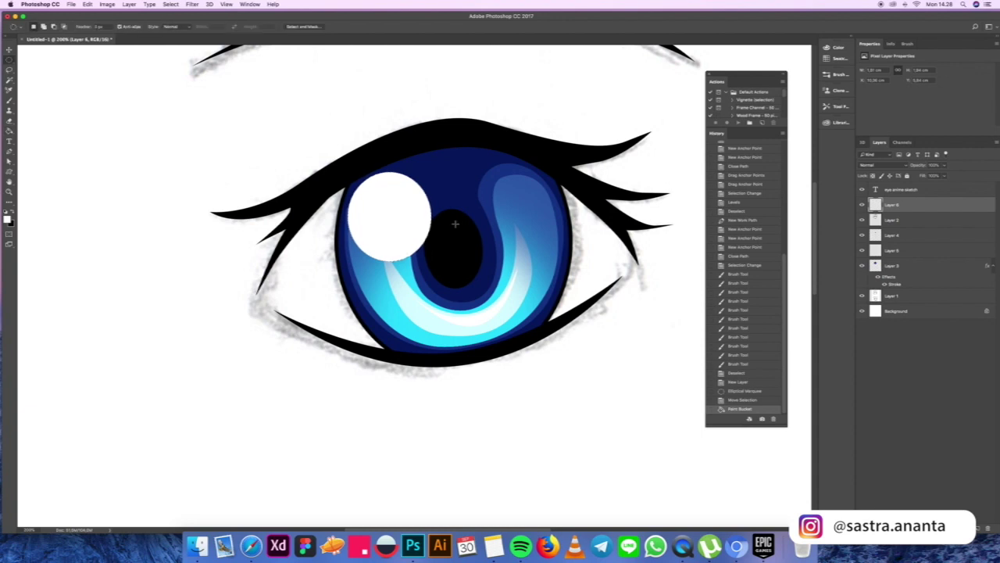
click(454, 224)
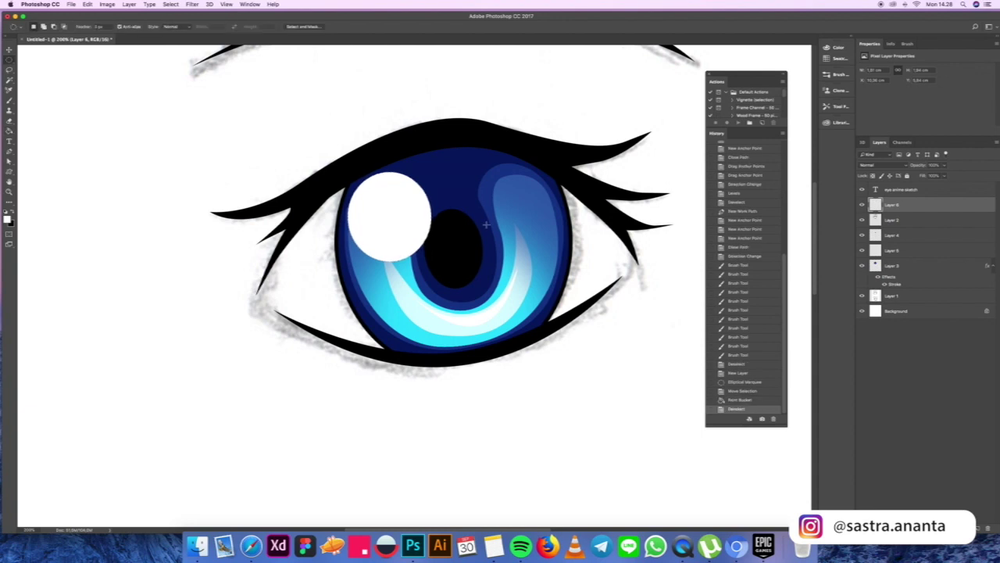
Add a flat horizontal white ellipse highlight crossing the right edge of the iris.
drag(521, 226, 584, 252)
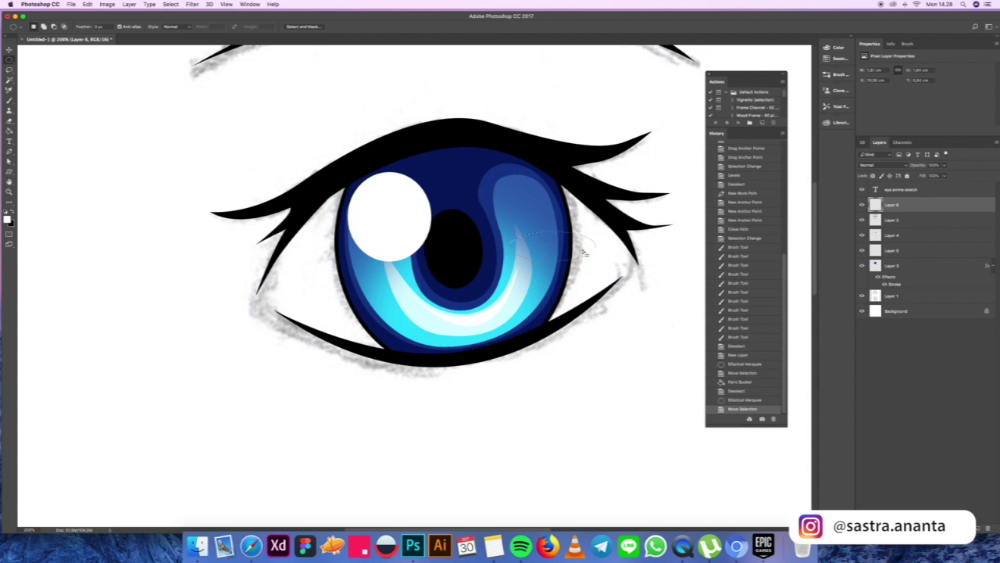
key(g)
click(584, 252)
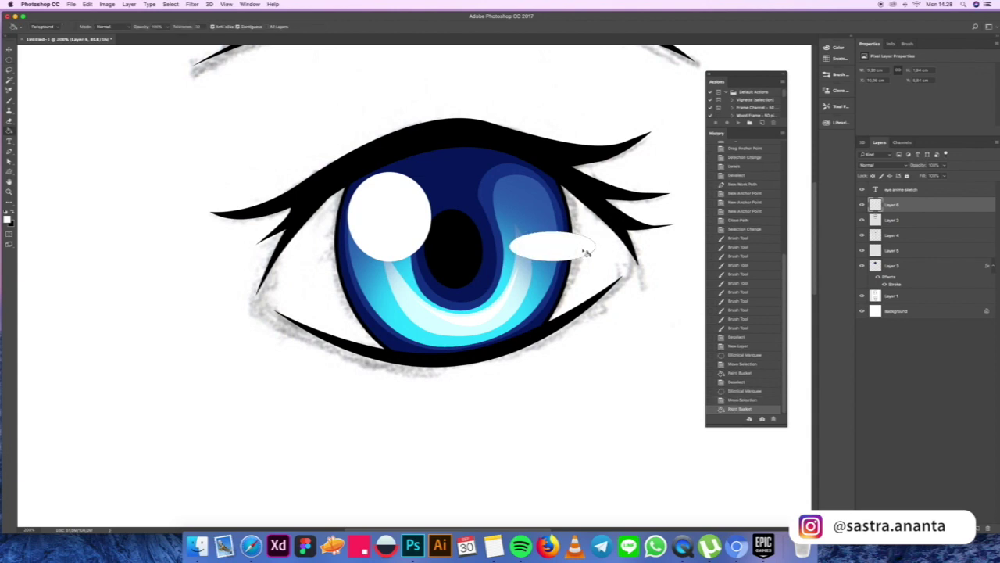
key(m)
key(ctrl+d)
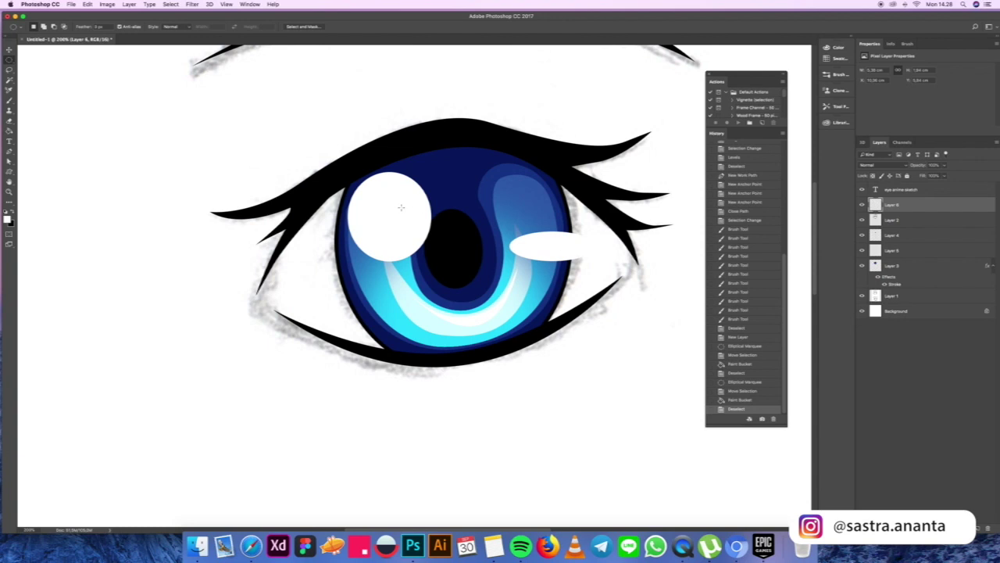
Add a small white circular highlight just above and to the right of the large round one.
drag(419, 159, 430, 174)
key(g)
click(427, 168)
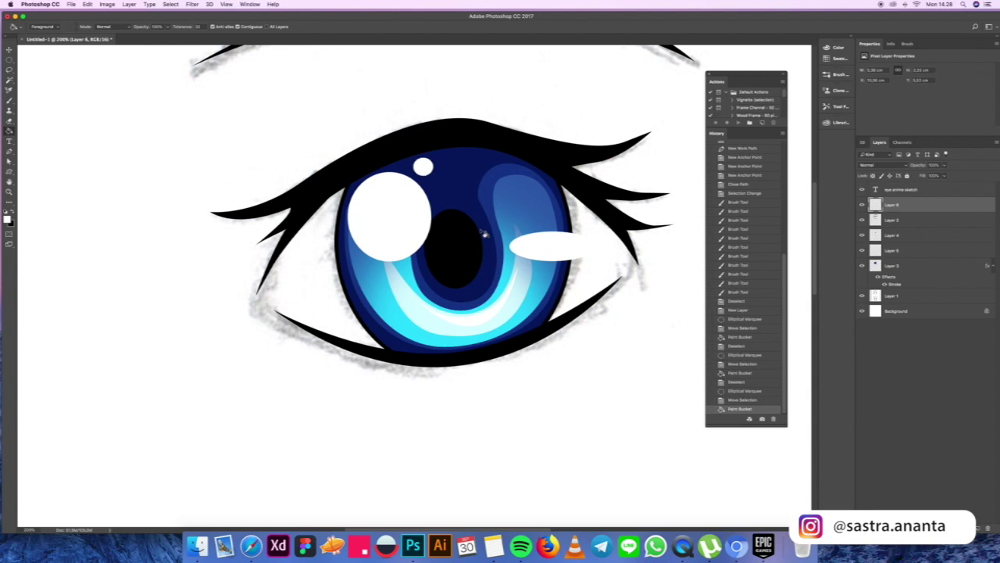
key(m)
key(super+d)
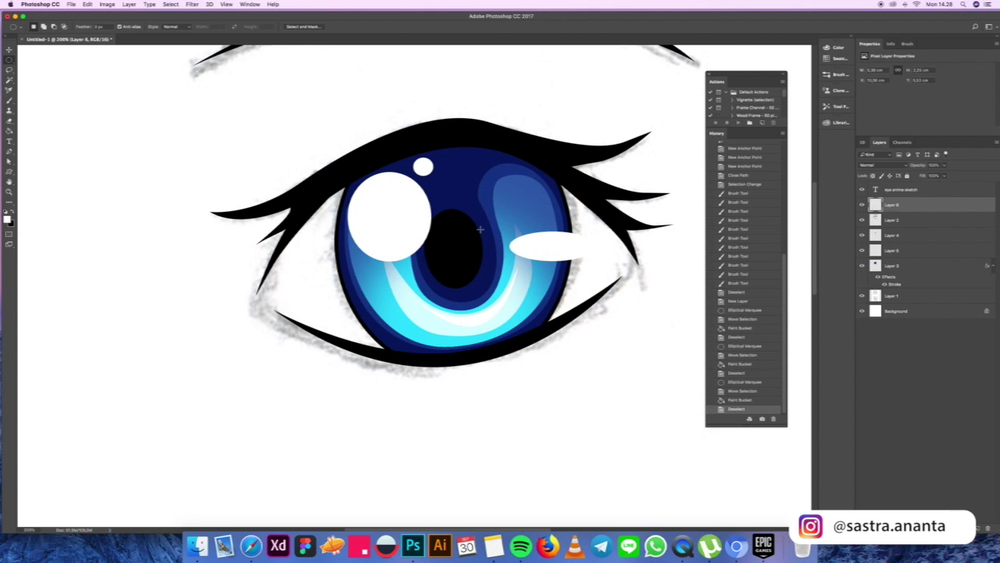
Add a new layer directly above the sketch layer and switch to the Pen tool for tracing the lower eye sketch.
key(super+minus)
key(super+minus)
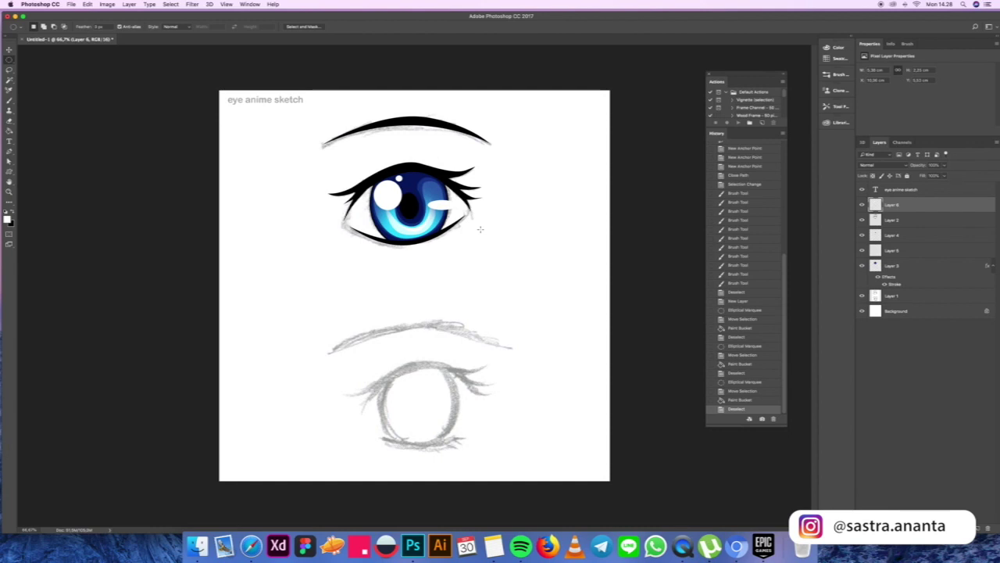
key(super+plus)
key(super+plus)
key(super+plus)
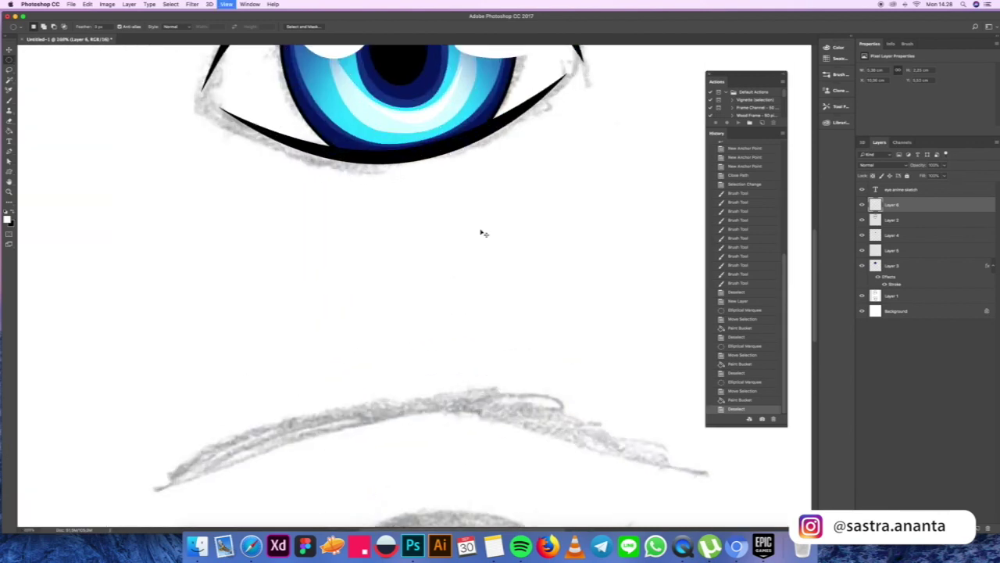
scroll(480, 228, down, 10)
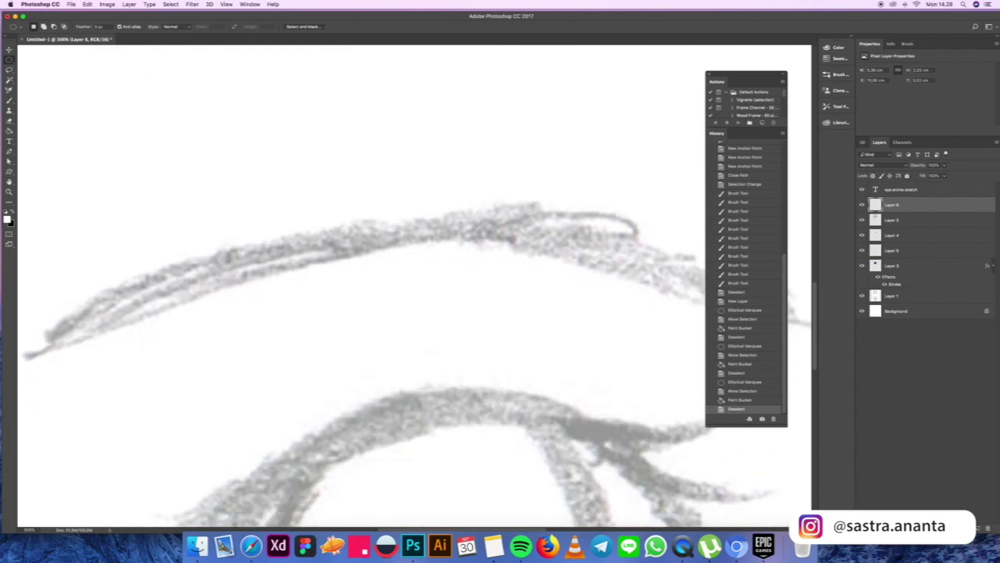
key(super+minus)
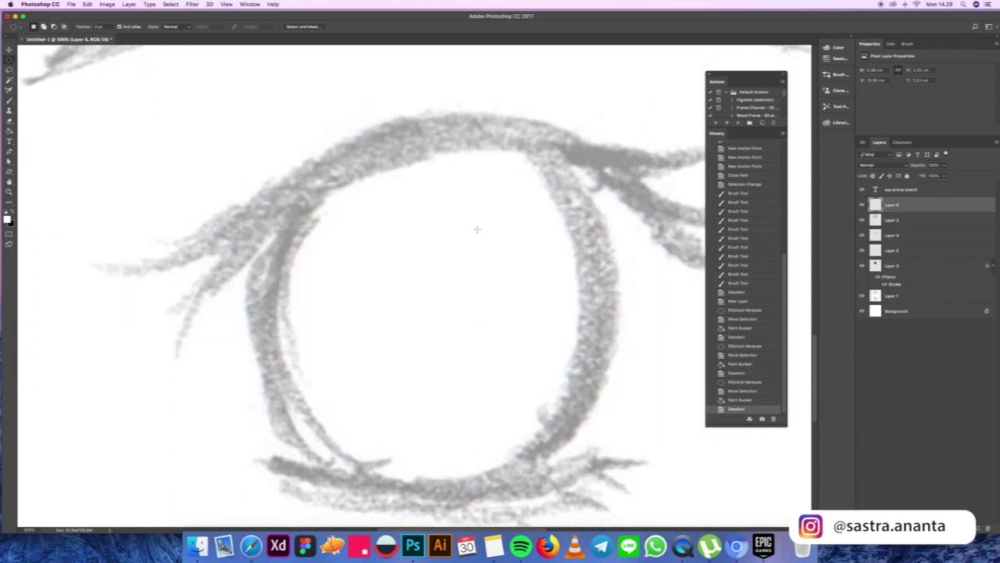
key(super+minus)
key(super+minus)
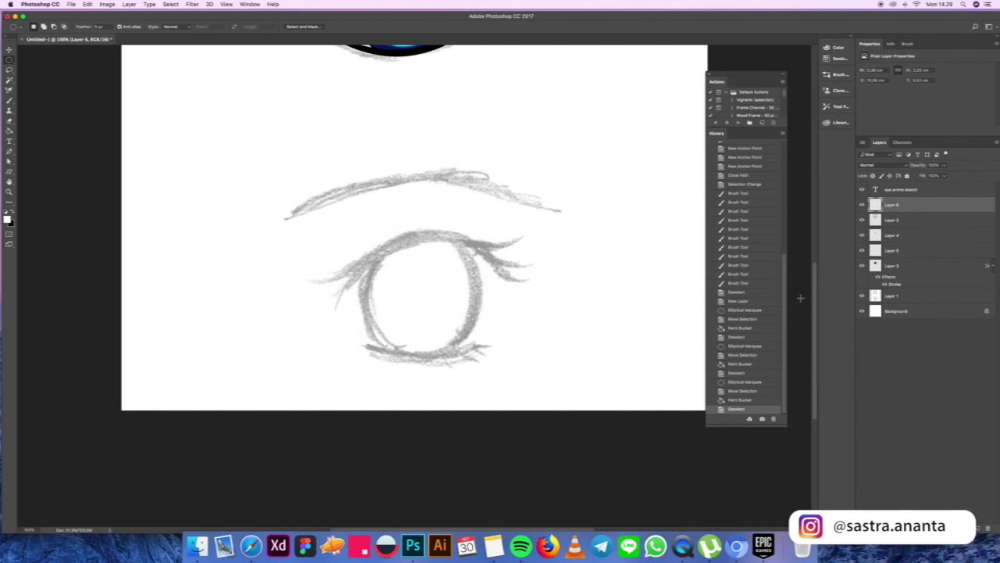
click(908, 265)
click(907, 225)
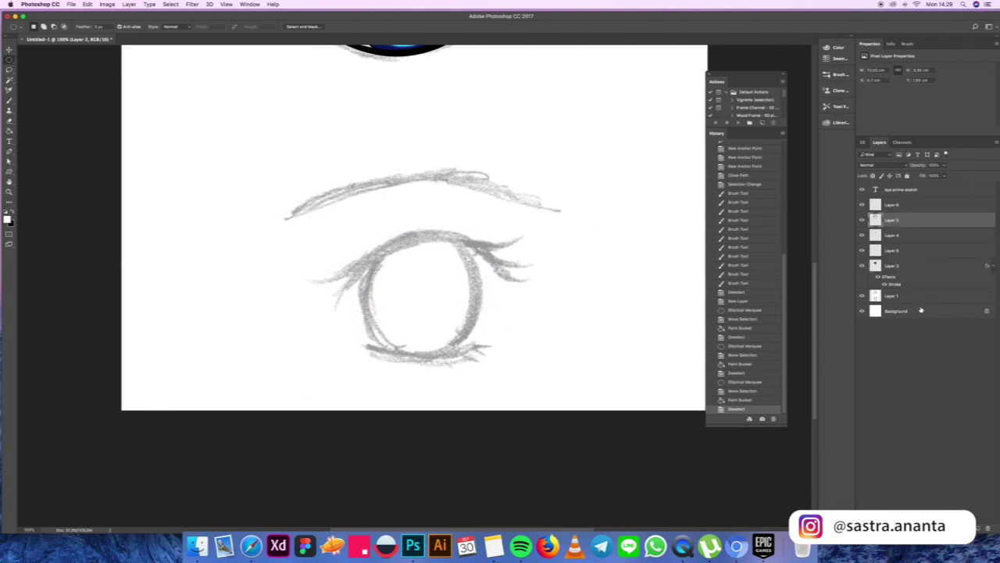
key(v)
click(439, 242)
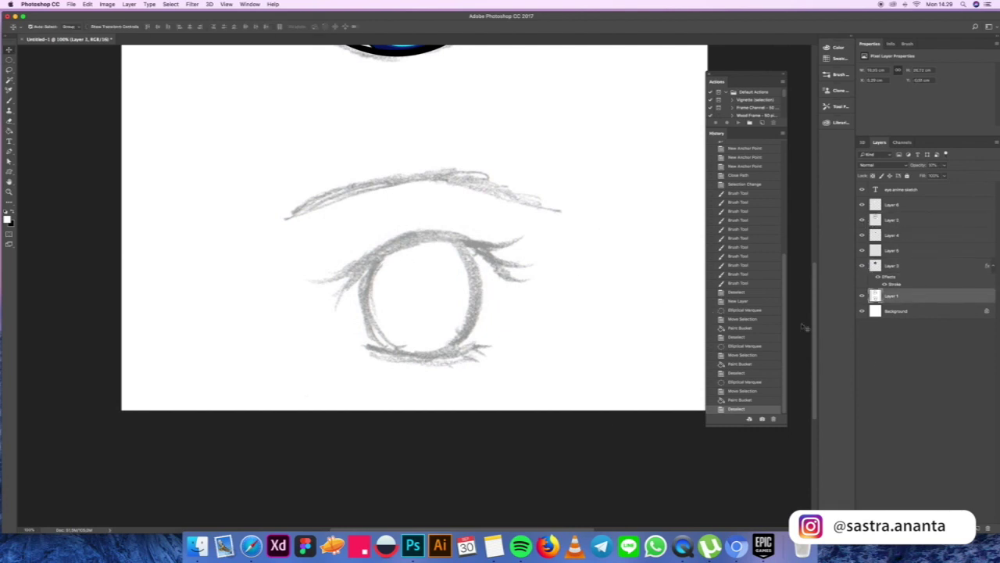
click(977, 528)
key(p)
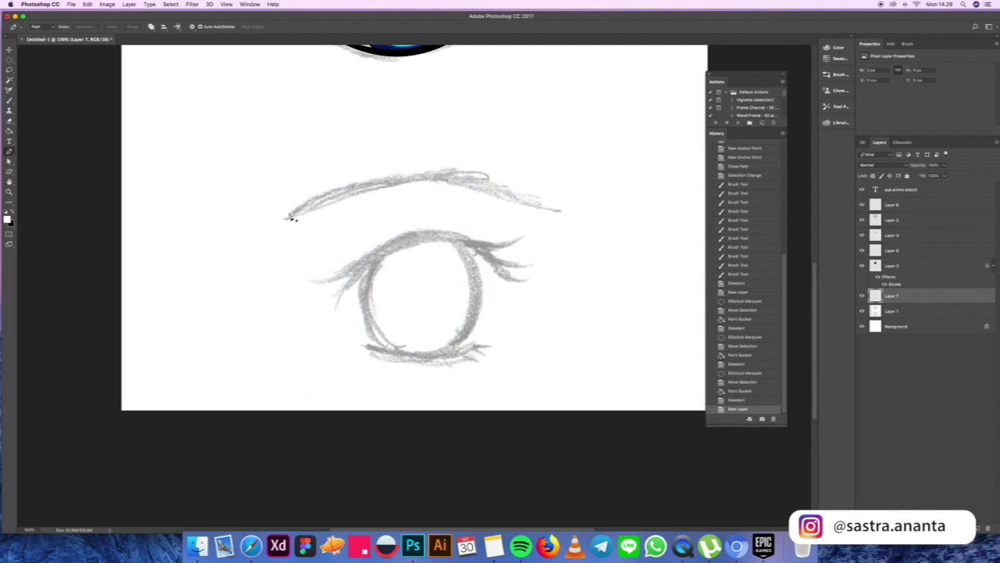
click(288, 214)
mouse_move(460, 171)
mouse_down()
mouse_move(517, 197)
mouse_move(468, 188)
mouse_up()
click(561, 207)
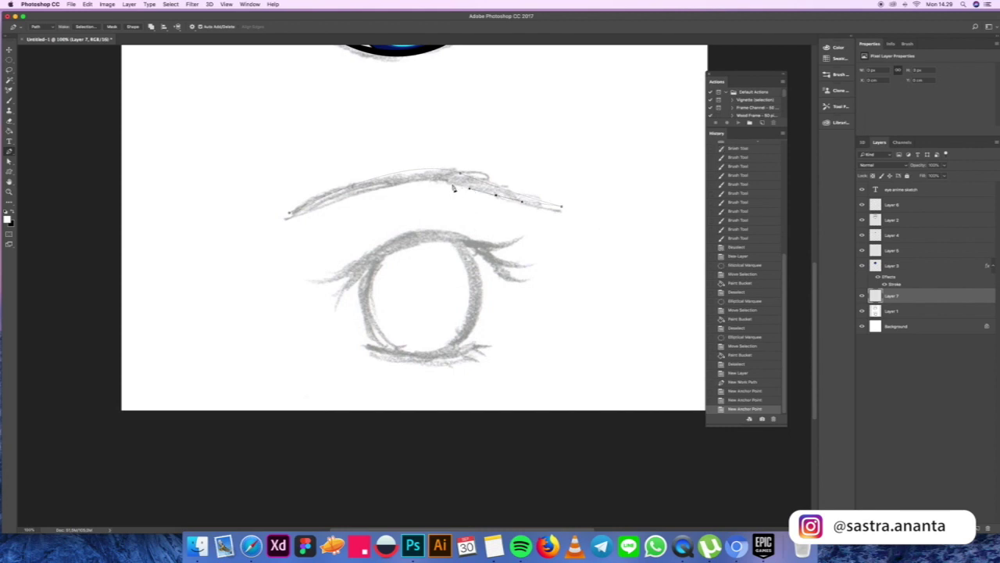
drag(290, 215, 159, 271)
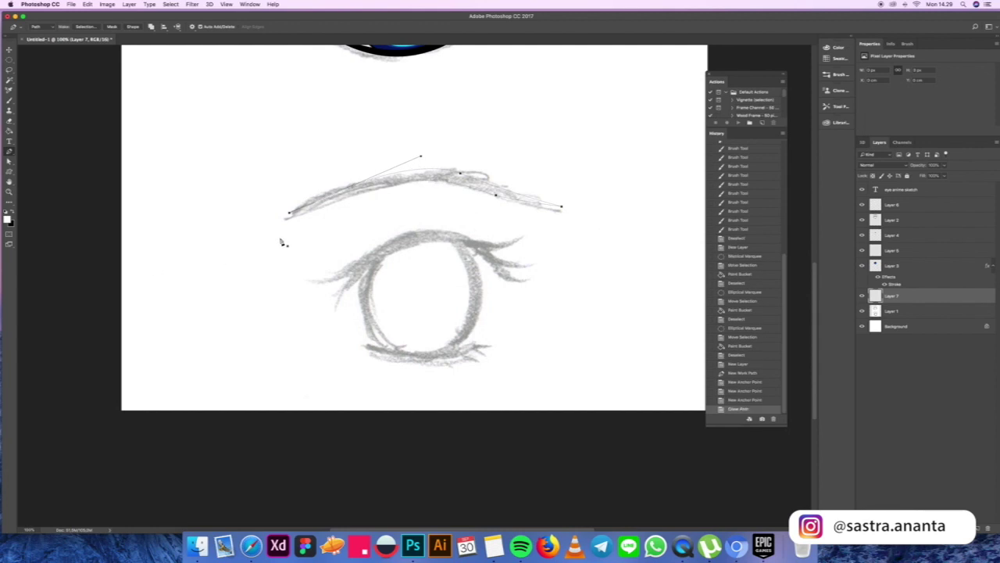
key(a)
click(386, 228)
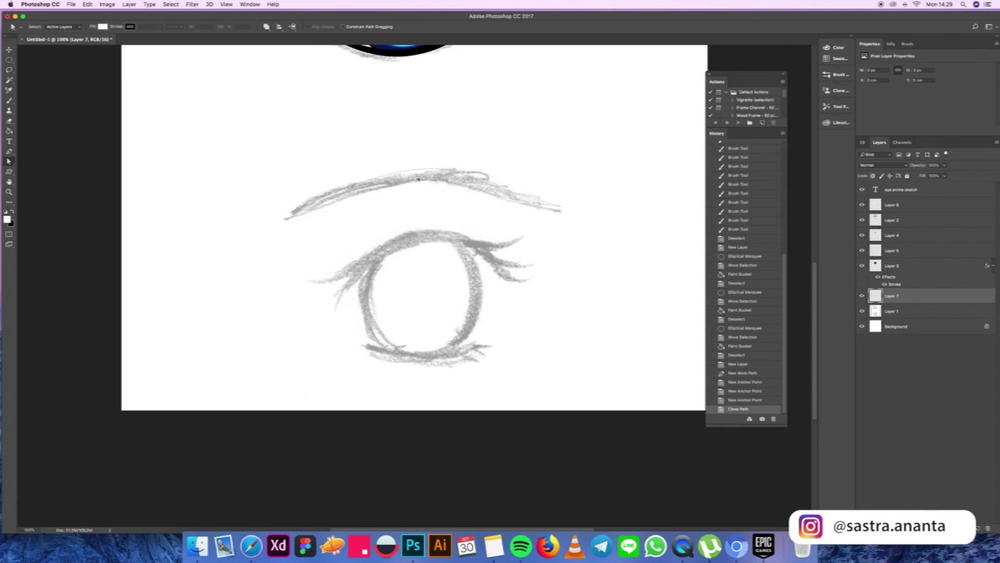
Trace the lower eye's eyebrow sketch with the Pen tool as a closed, tapered arc path.
key(p)
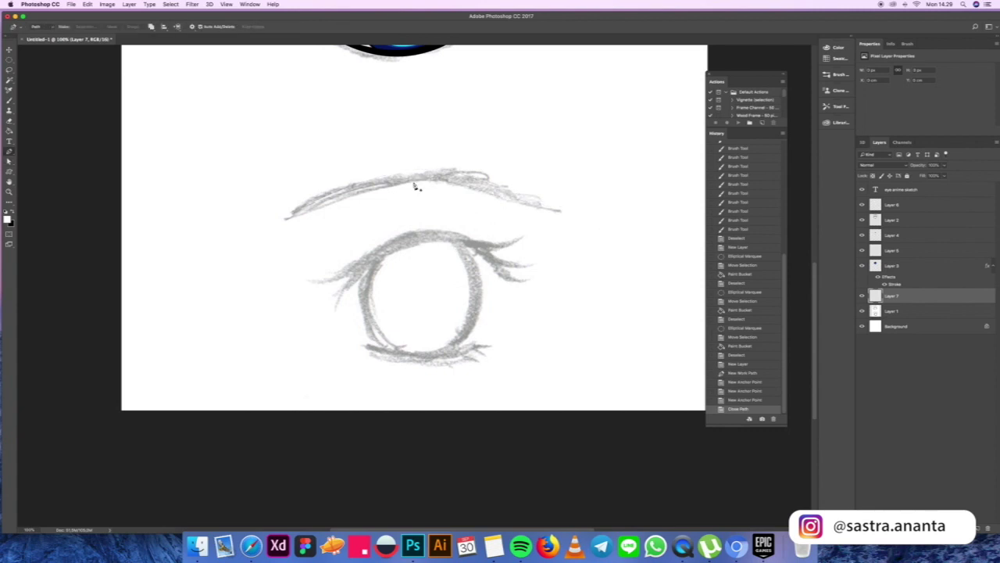
click(295, 212)
drag(458, 172, 513, 186)
click(540, 207)
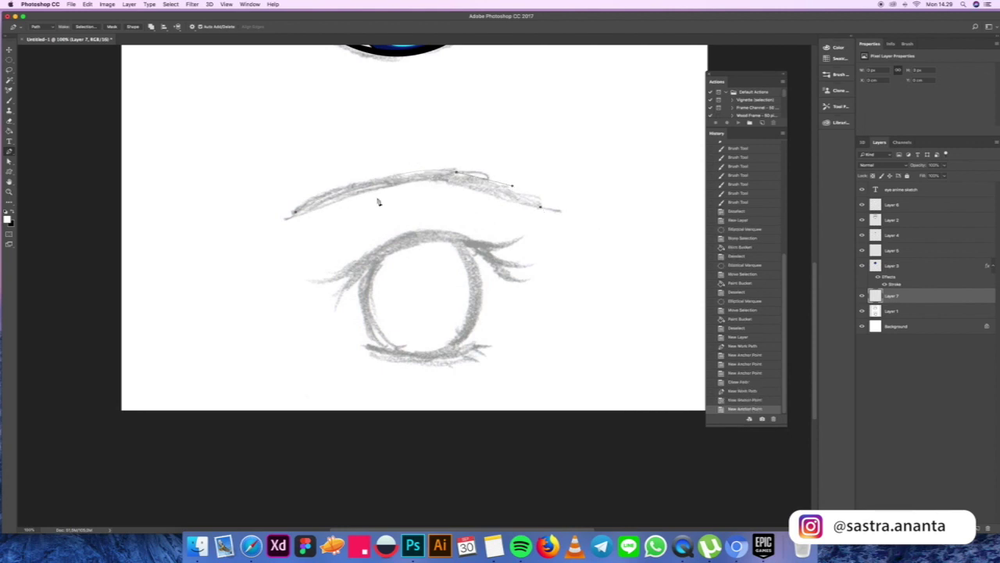
drag(296, 214, 155, 277)
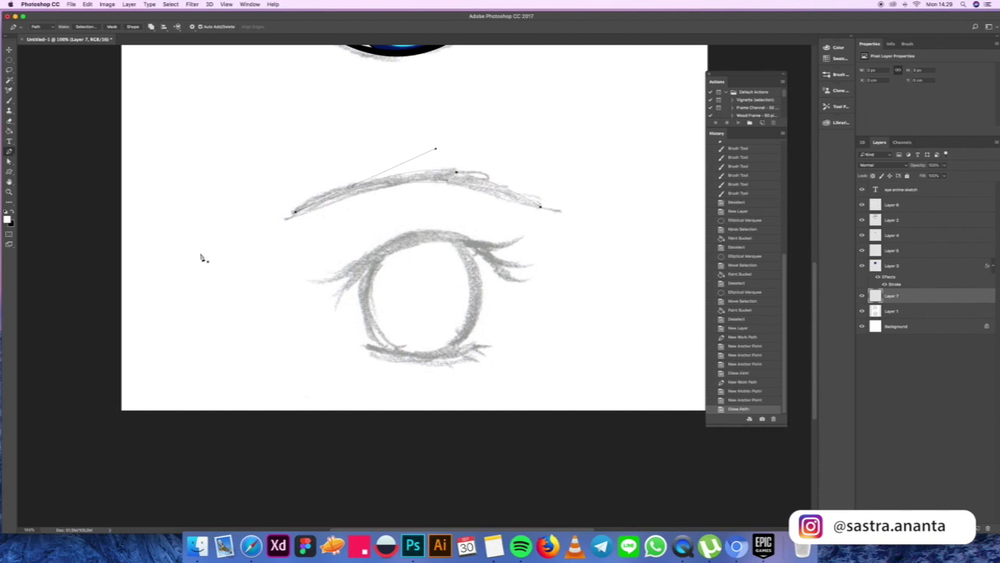
Convert the eyebrow path to a selection, fill it with black using the Paint Bucket, and deselect.
key(ctrl+Return)
key(g)
click(13, 211)
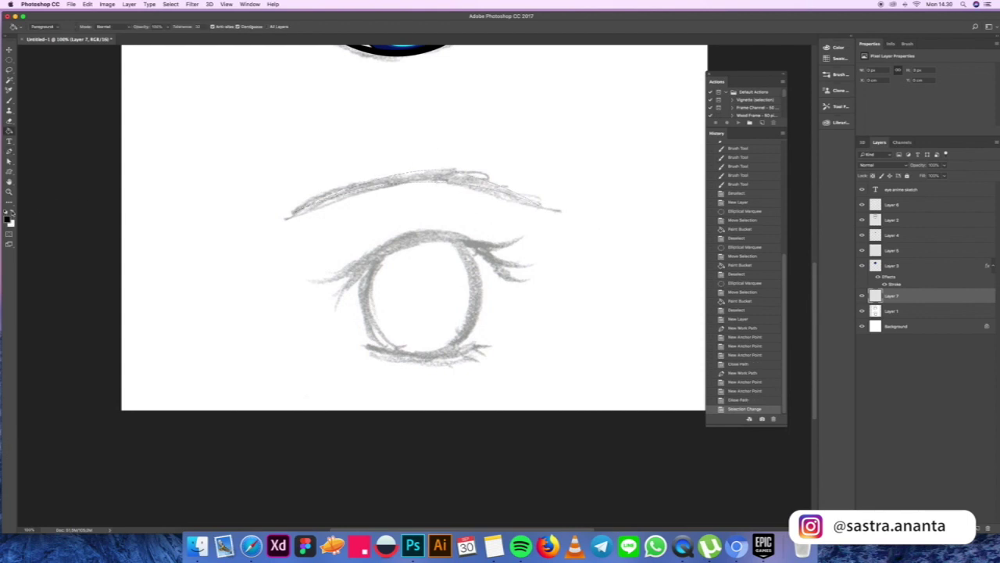
click(443, 175)
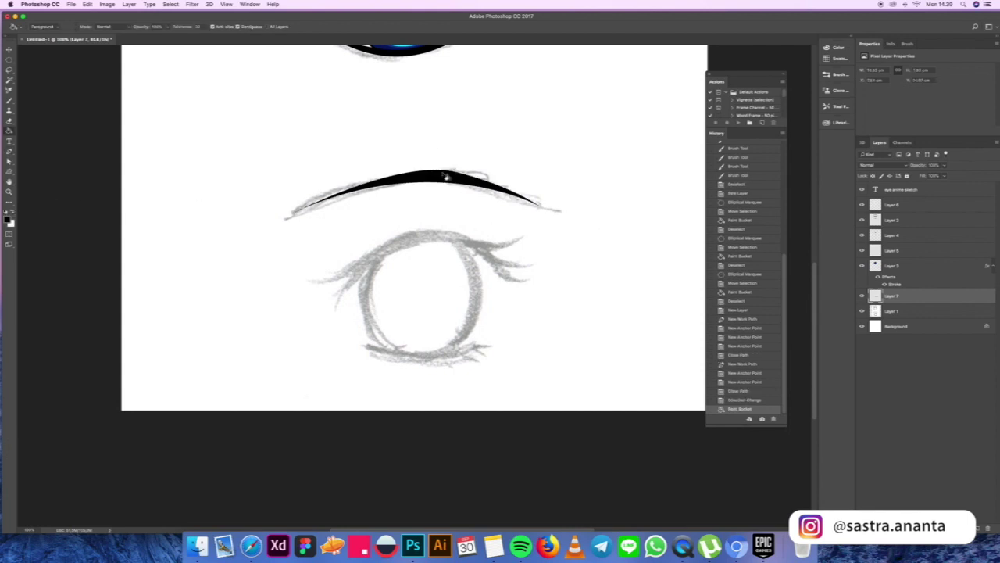
key(m)
key(ctrl+d)
Trace the top edge of the upper lash line with the Pen tool, from its left tip to the highest right lash tip.
scroll(461, 192, up, 1)
scroll(461, 191, up, 5)
scroll(461, 191, down, 5)
key(p)
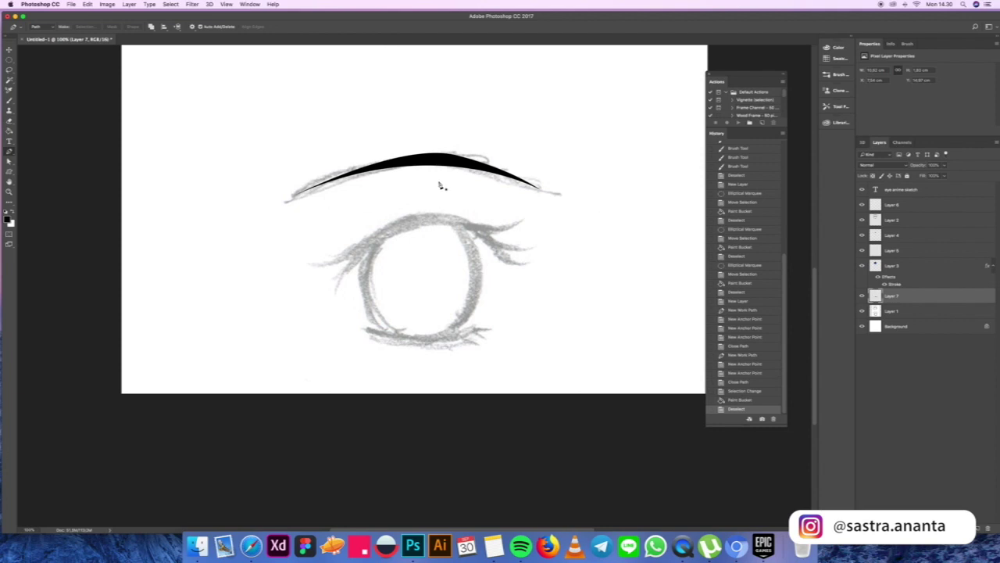
click(310, 262)
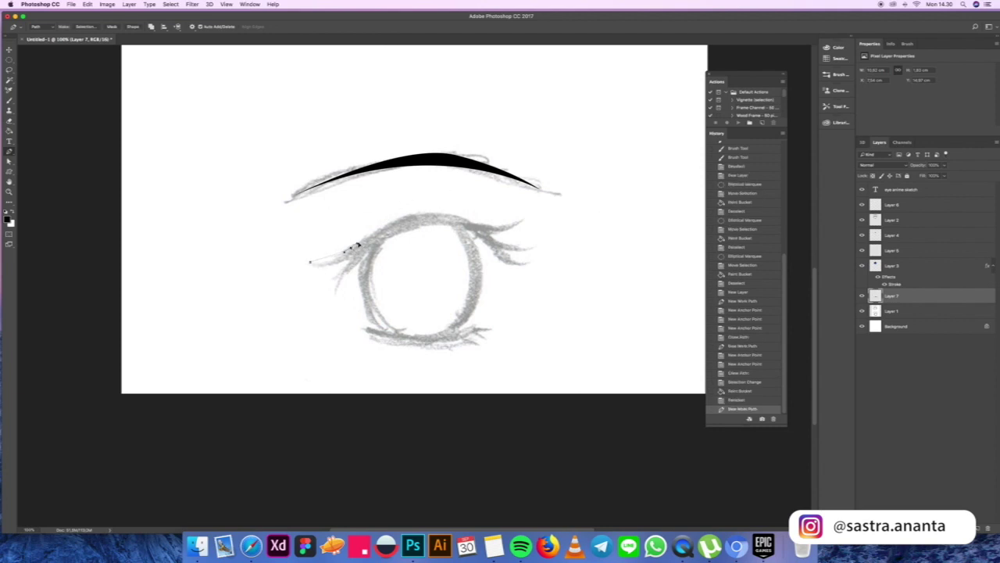
click(366, 233)
drag(436, 214, 465, 217)
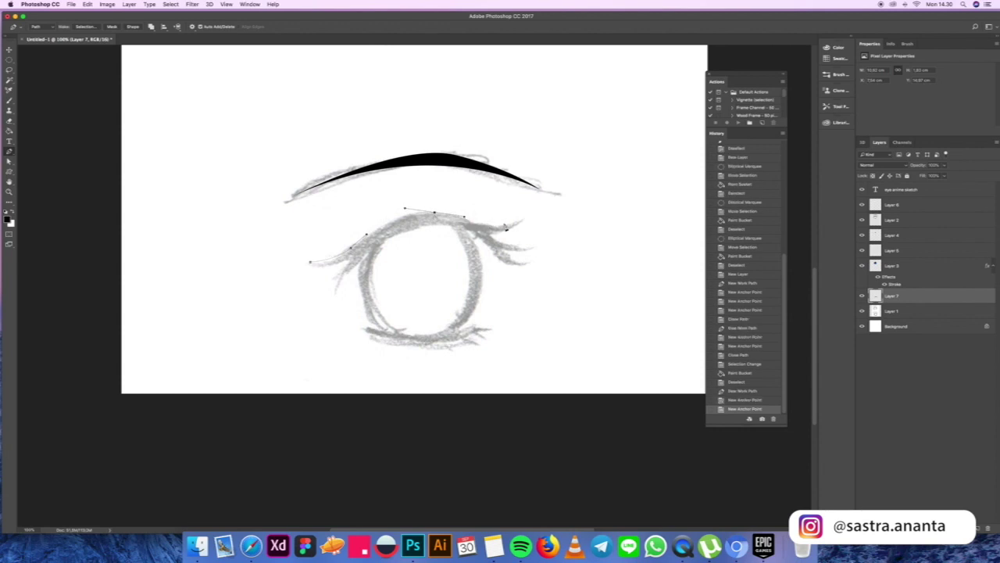
click(521, 220)
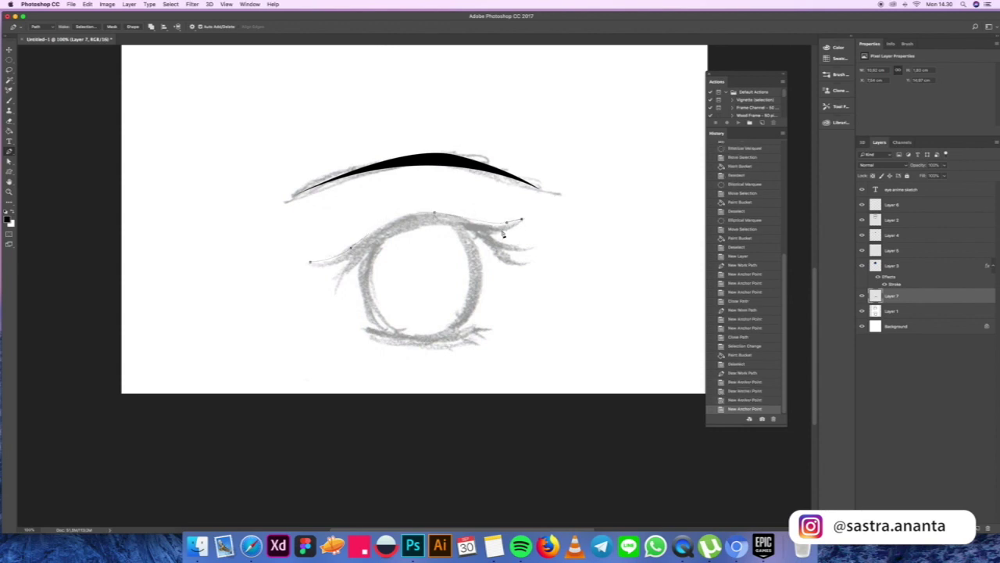
Continue the path around the middle and lowest pointed lashes at the right end of the upper lash line.
click(491, 233)
drag(528, 243, 533, 243)
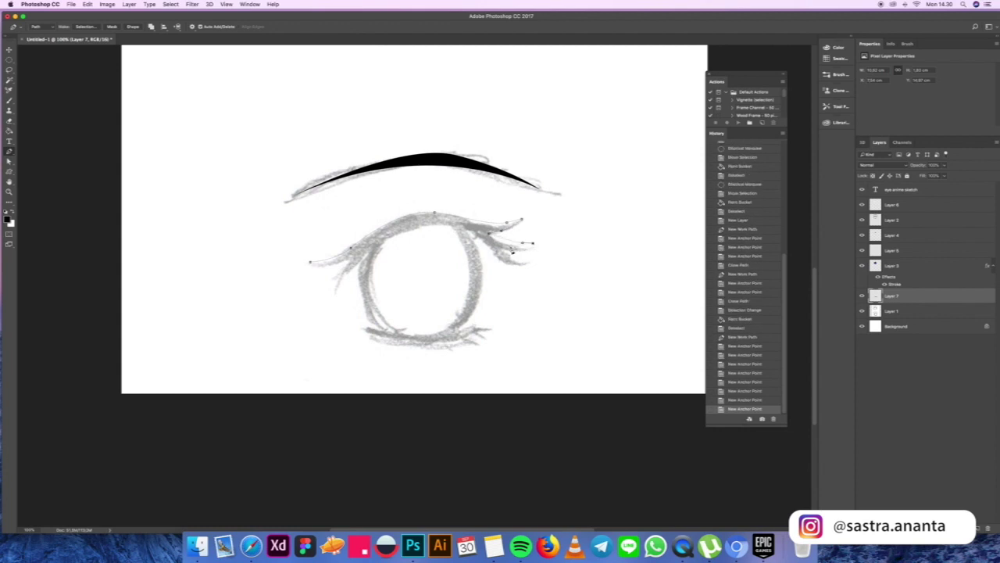
click(504, 247)
drag(524, 264, 486, 249)
click(532, 261)
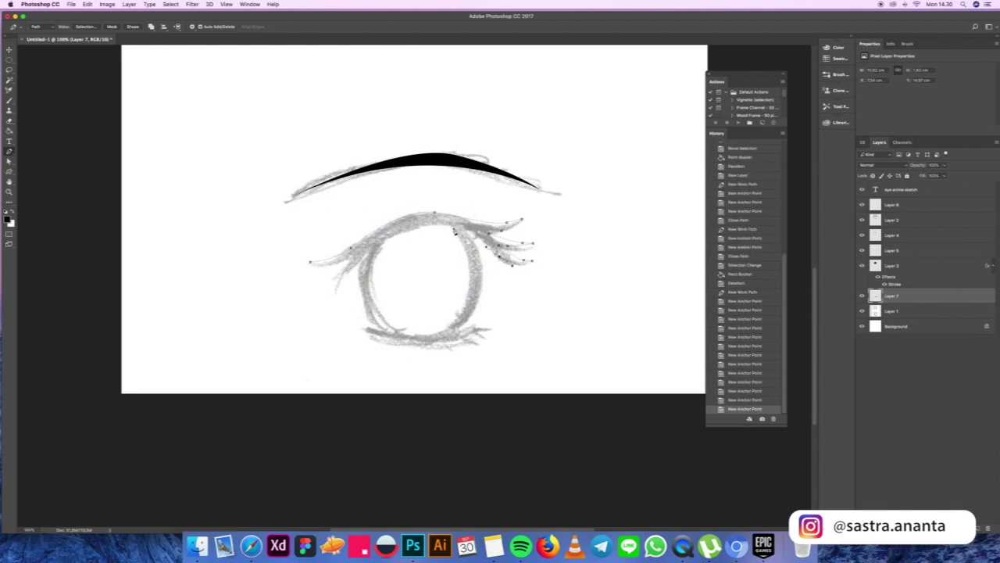
Bring the path back along the lash line's underside, add the small left lash, and close it at the starting point.
drag(440, 224, 418, 228)
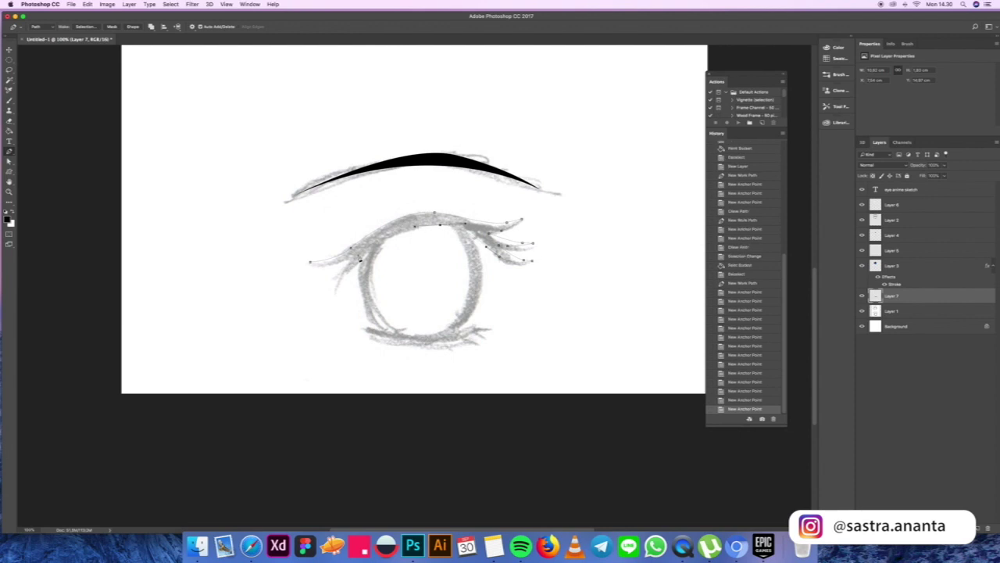
click(338, 275)
drag(347, 268, 354, 253)
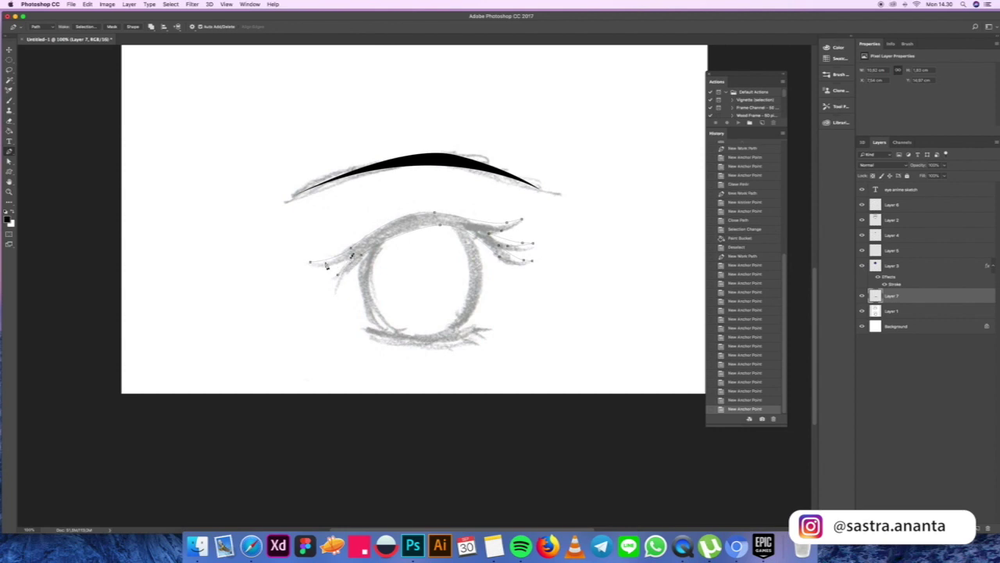
click(310, 262)
Smooth the upper lash line's central arch by adjusting the curve handles of its lower and upper middle anchor points.
key(a)
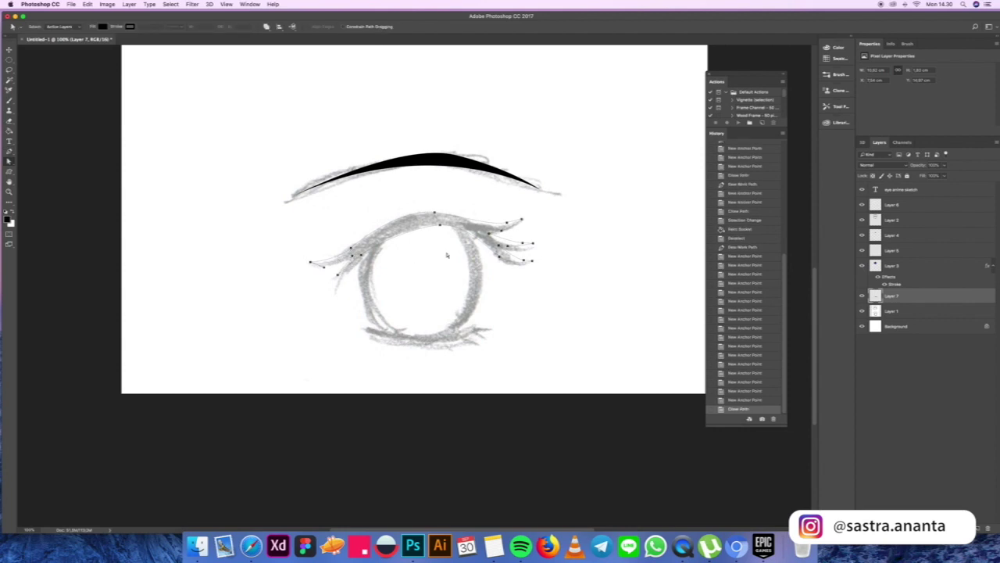
click(417, 226)
drag(399, 226, 442, 230)
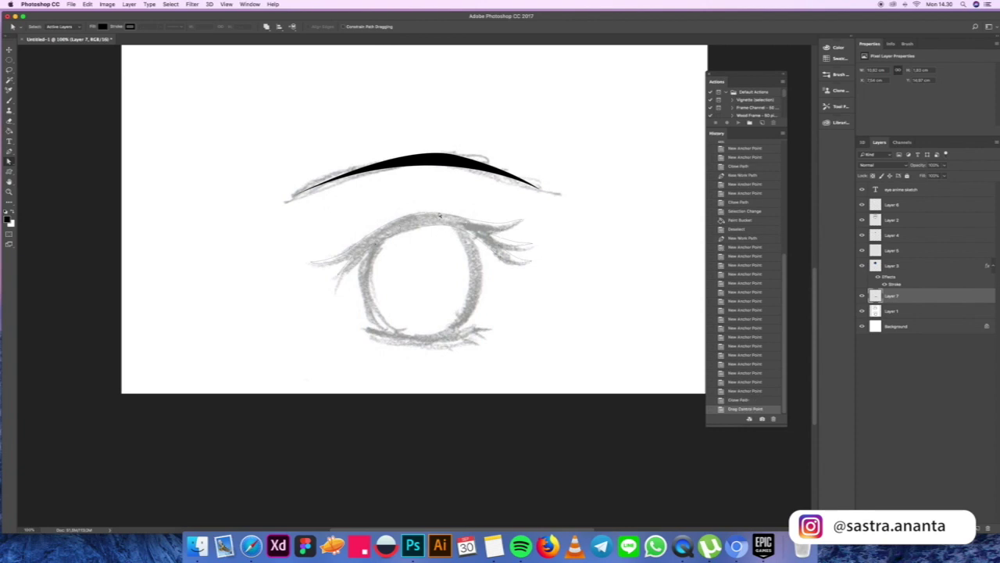
click(439, 214)
drag(465, 218, 412, 212)
click(540, 226)
click(356, 262)
Turn the upper lash path into a selection, fill it with black using the Paint Bucket, and deselect.
scroll(355, 263, left, 4)
key(super+Return)
key(g)
click(451, 235)
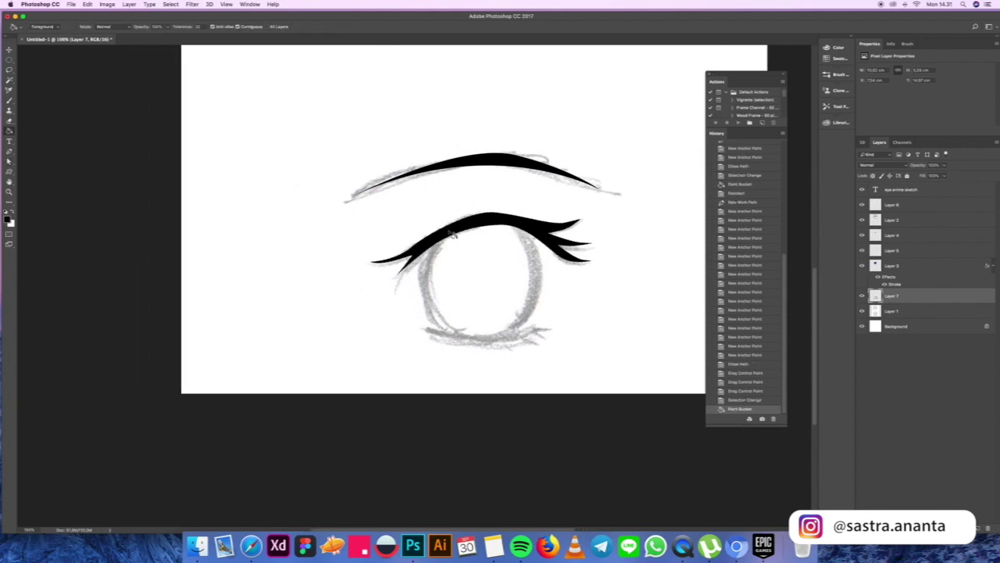
scroll(451, 234, right, 3)
key(p)
key(super+d)
Trace the lower lid under the iris with the Pen tool as a thin, closed, downward-curving path.
click(389, 326)
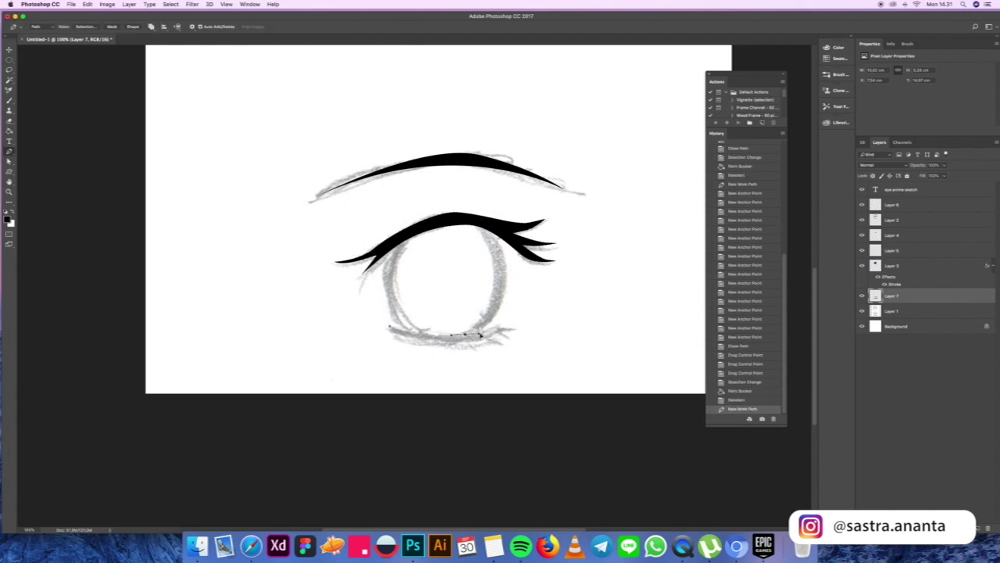
click(500, 330)
click(407, 343)
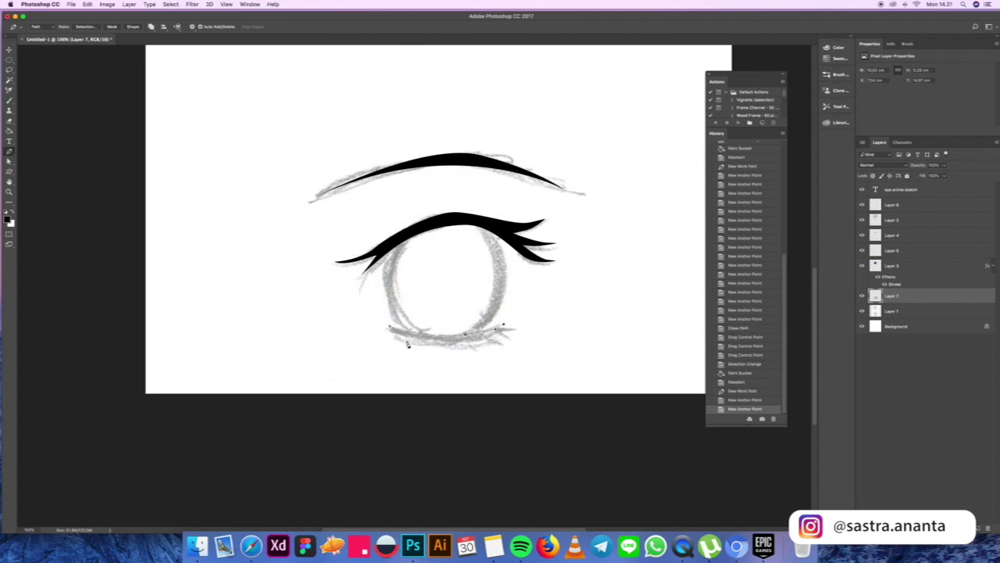
drag(390, 328, 312, 290)
click(311, 291)
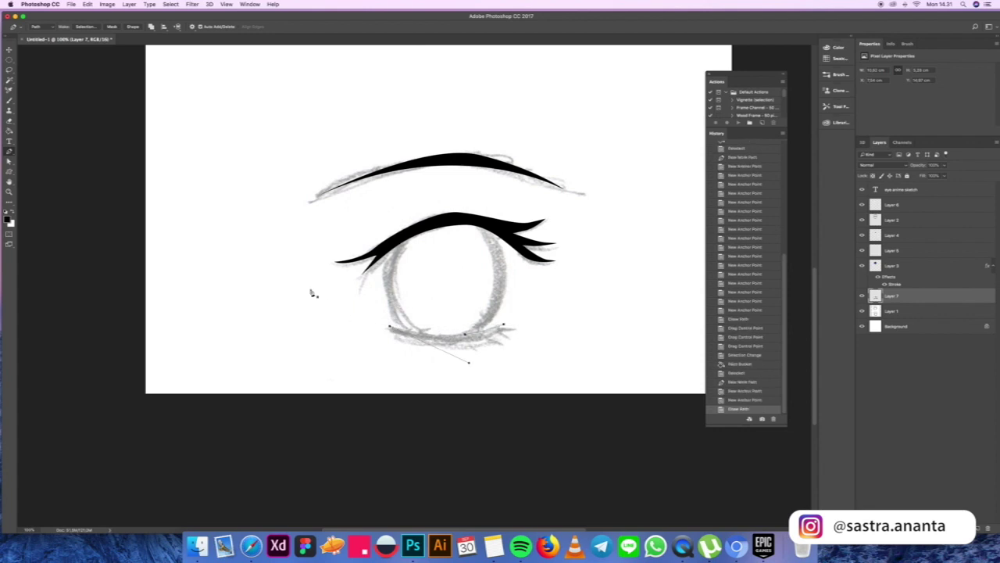
Convert the lower lid path to a selection, fill it with black using the Paint Bucket, and deselect.
key(super+Return)
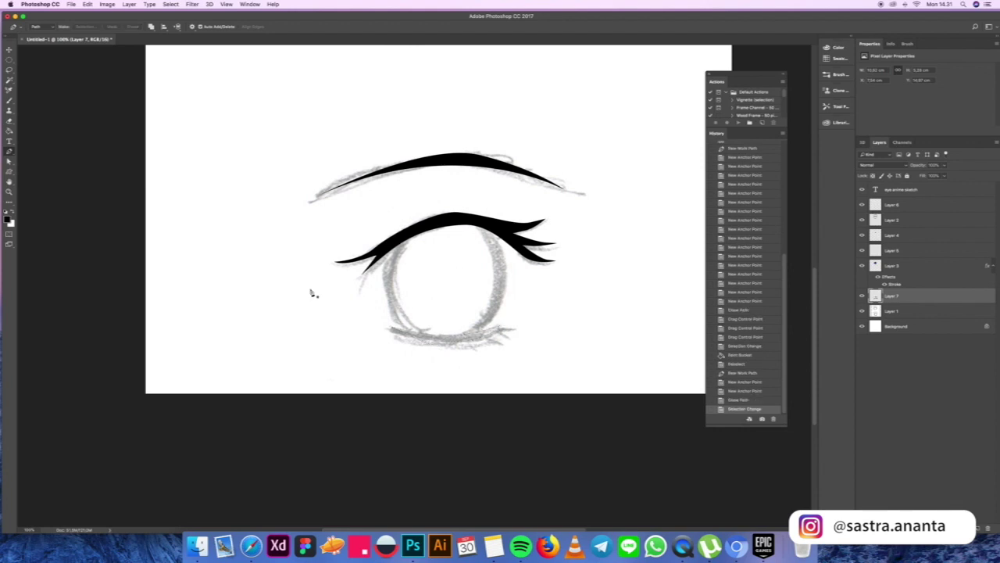
key(XF86AudioLowerVolume)
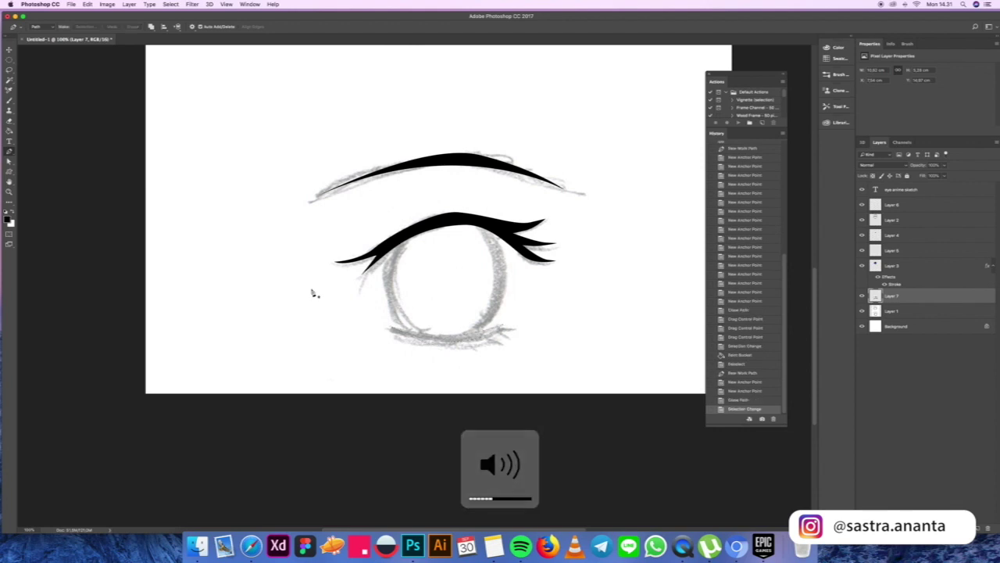
key(g)
click(471, 336)
key(p)
key(super+d)
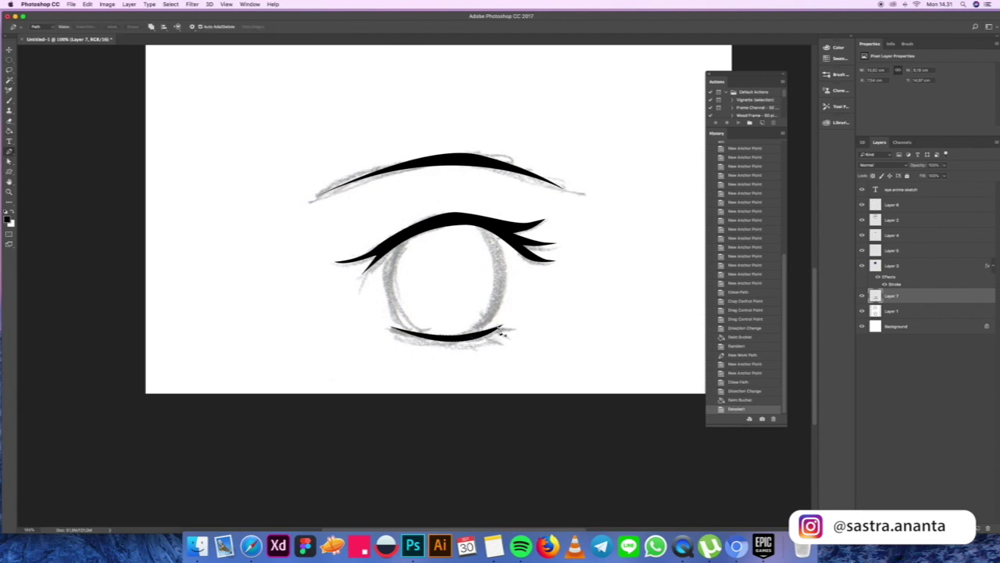
Draw a zigzag Pen path outlining the small pointed lashes beneath the right end of the lower lid.
click(510, 334)
click(492, 332)
click(506, 336)
click(486, 339)
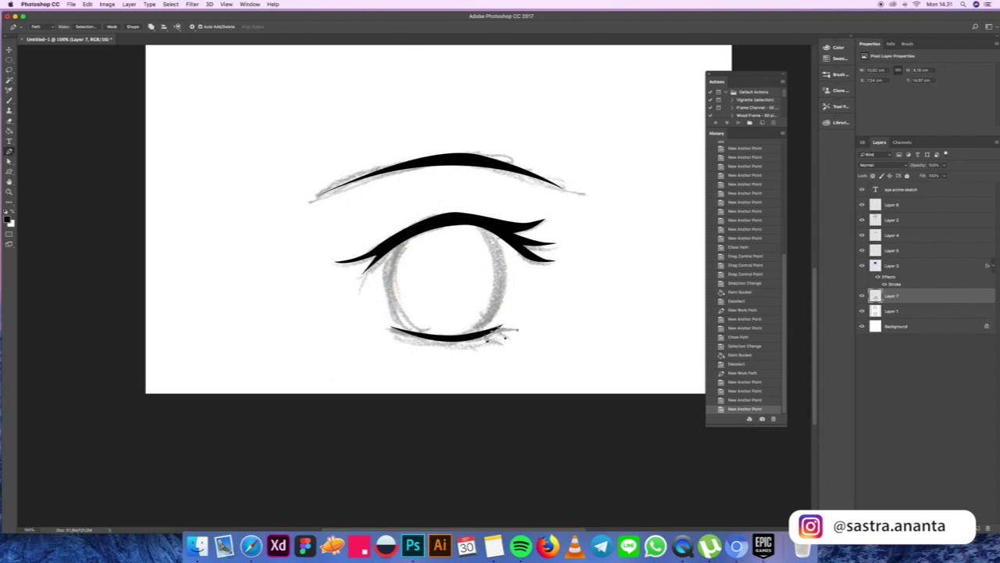
click(487, 337)
click(500, 346)
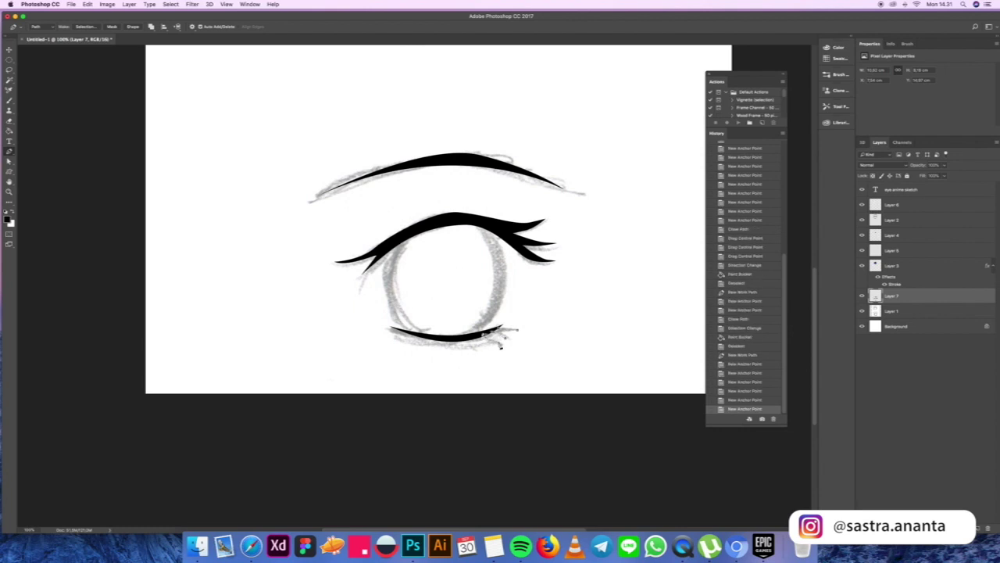
click(489, 341)
click(479, 337)
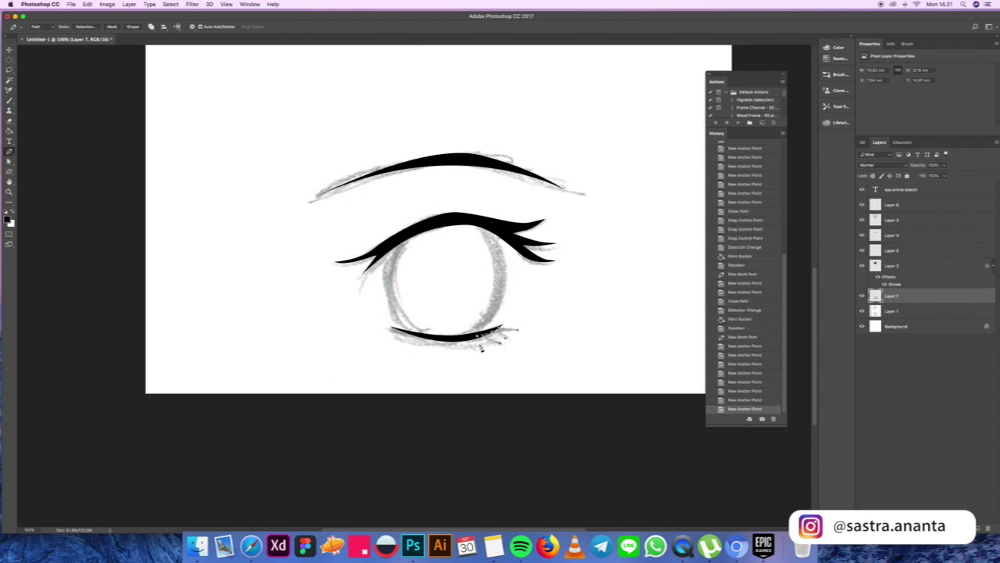
click(483, 351)
click(476, 344)
click(472, 340)
click(482, 348)
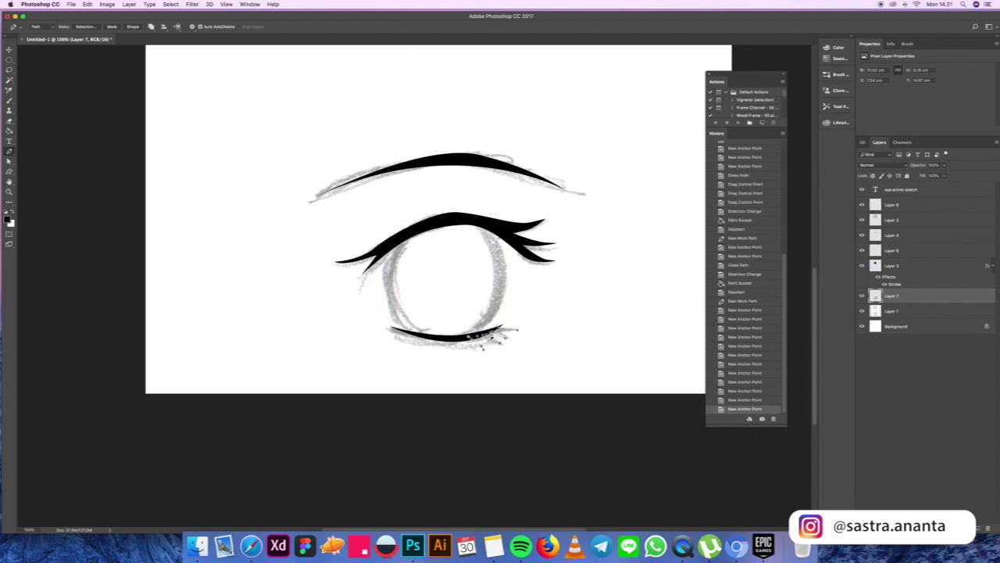
click(491, 335)
Convert the lower lash path to a selection, fill it with black using the Paint Bucket, and deselect.
key(super+Return)
key(g)
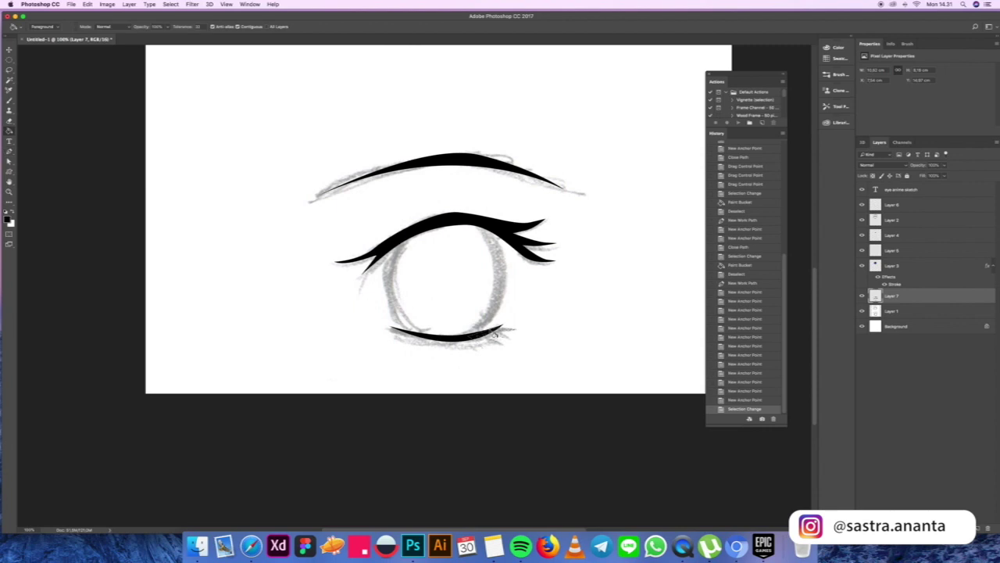
click(493, 335)
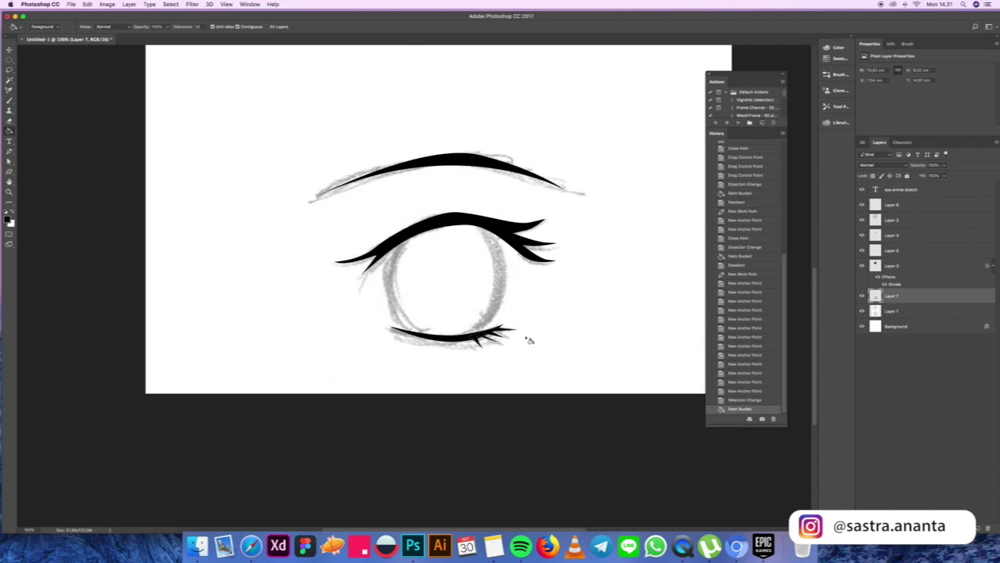
key(m)
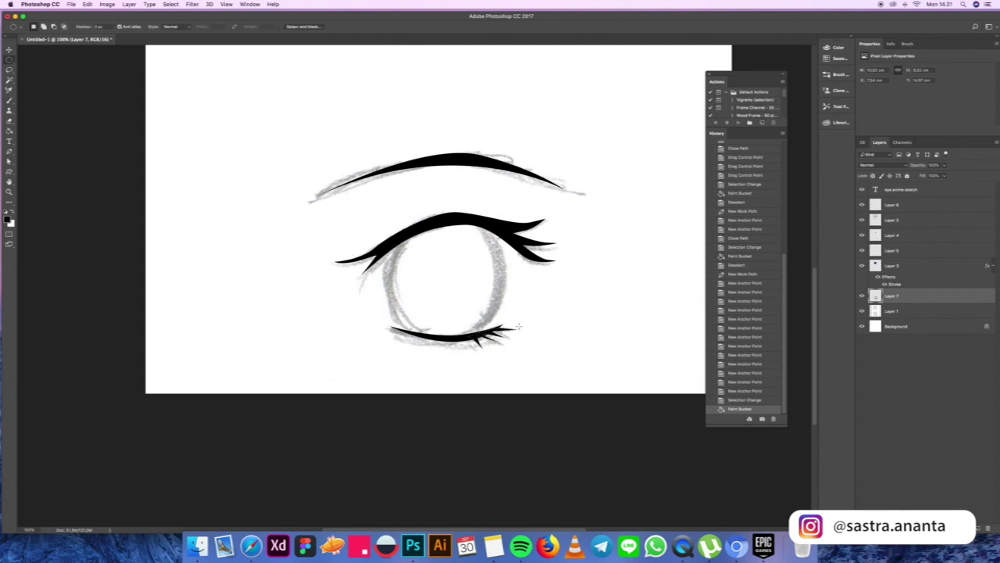
click(518, 327)
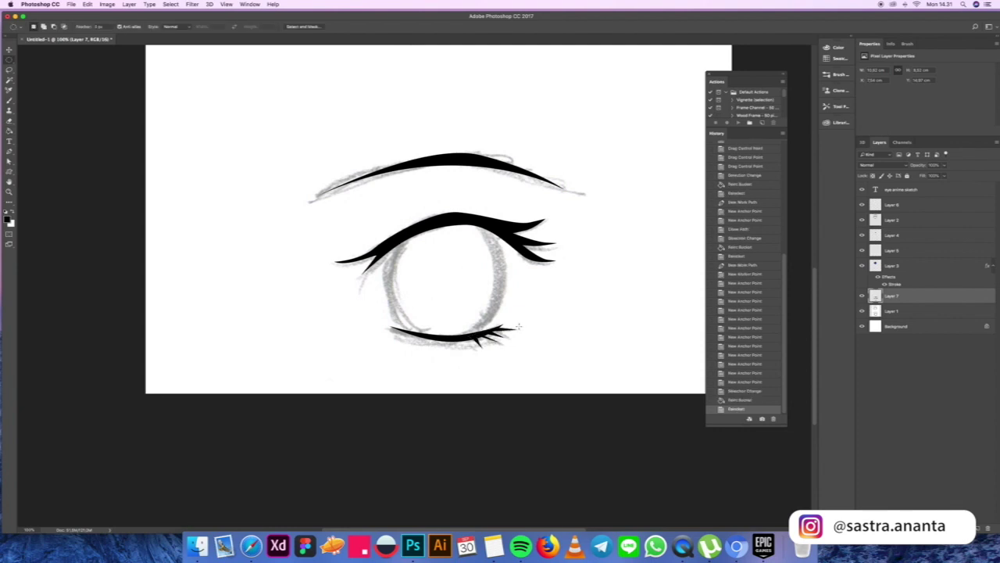
key(p)
click(507, 236)
click(534, 275)
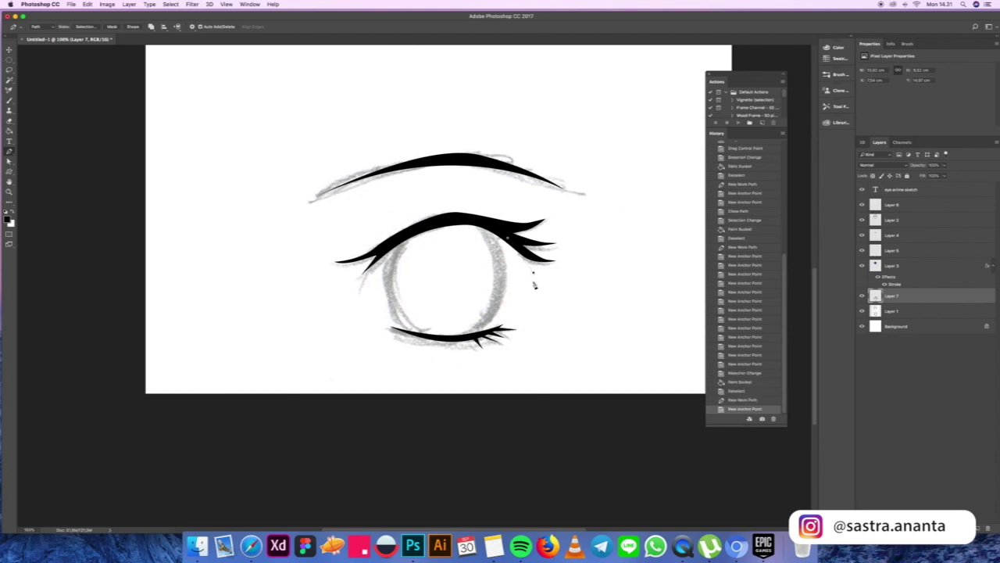
drag(514, 310, 521, 297)
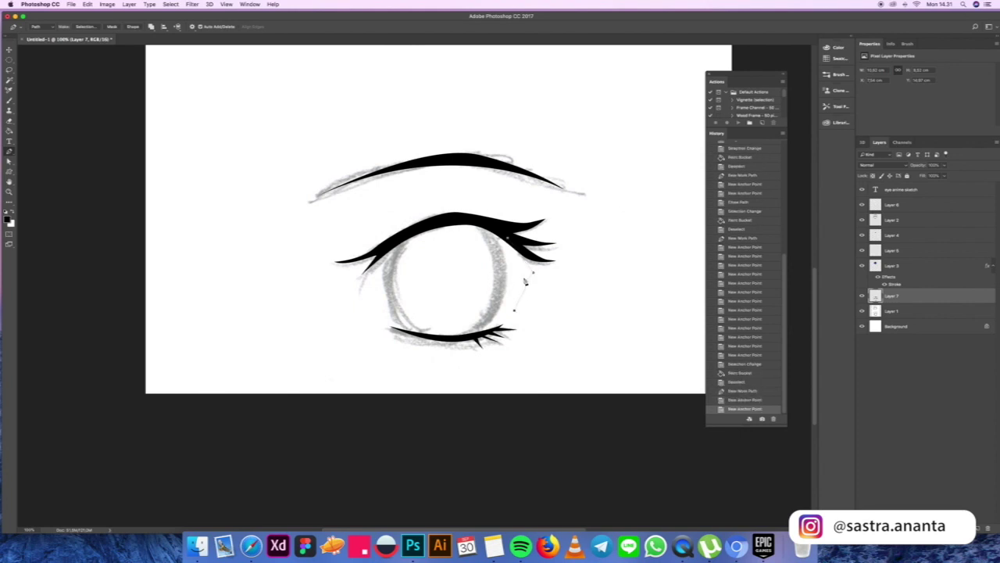
key(super+z)
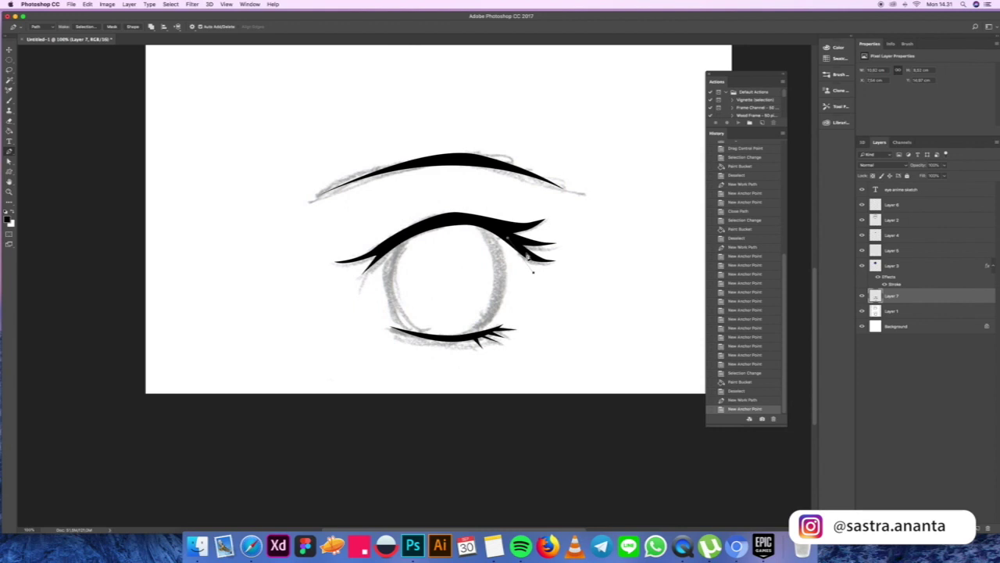
Draw a thin angular Pen path from the outer end of the upper lid, bending outward and back toward the lower lashes.
click(516, 244)
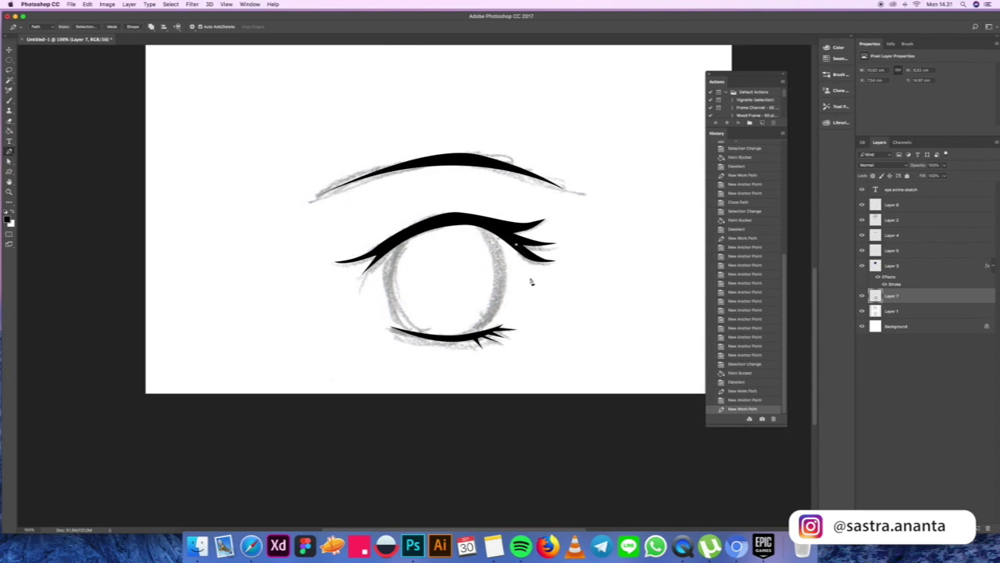
click(534, 281)
click(514, 310)
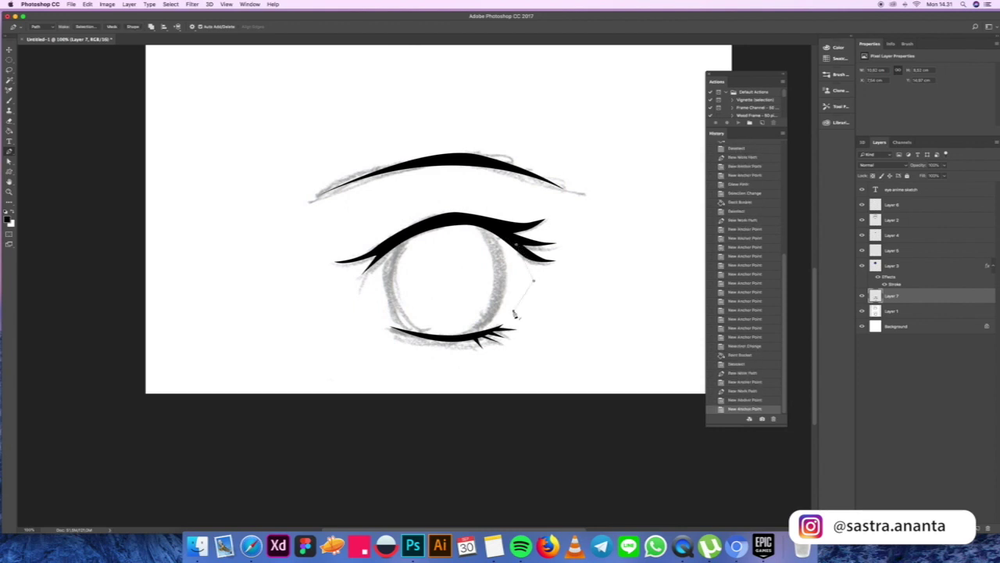
click(528, 280)
click(514, 245)
Convert the outer corner path to a selection, fill it with black using the Paint Bucket, and deselect.
key(ctrl+Return)
key(g)
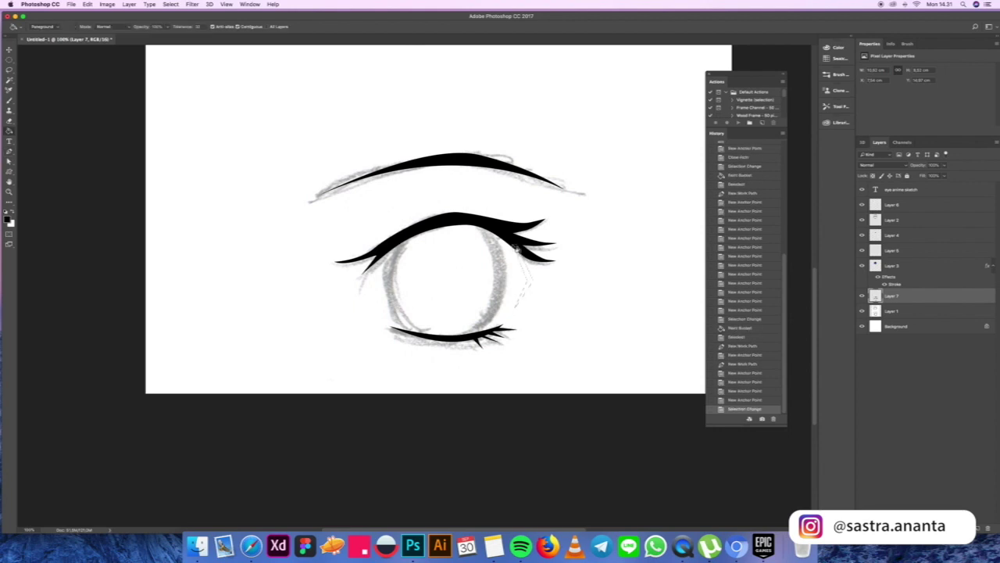
click(526, 277)
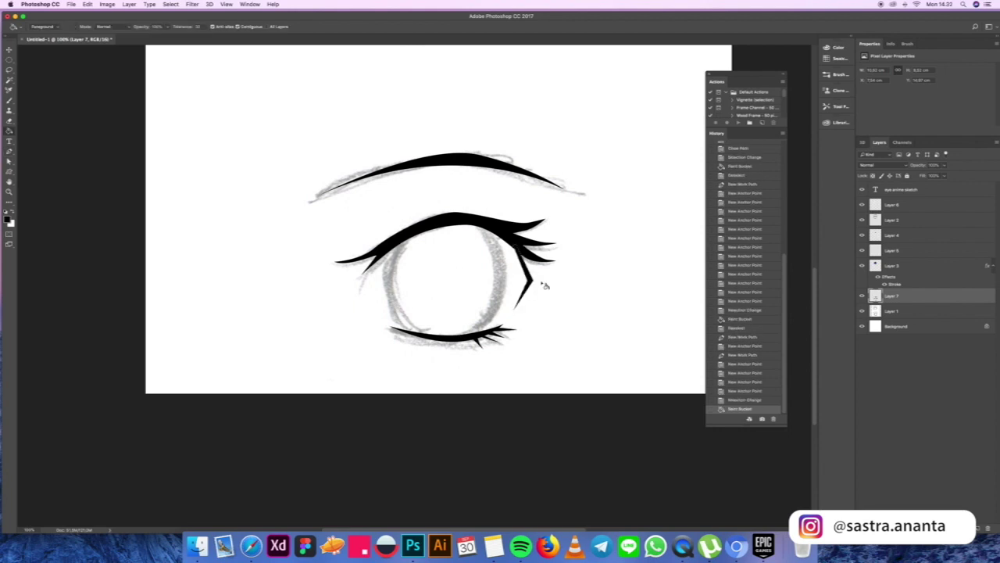
key(m)
key(ctrl+d)
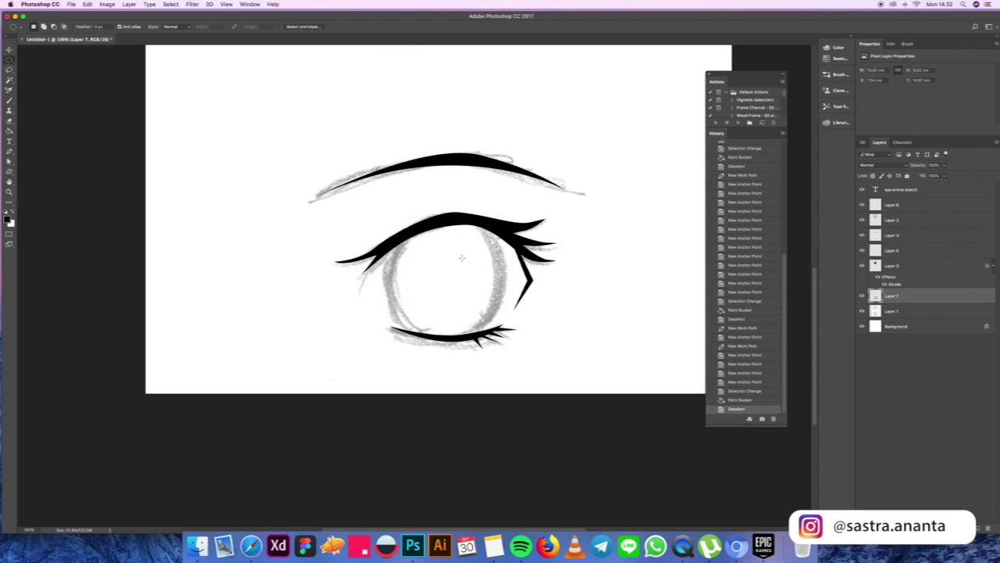
Outline a small pointed lash beneath the inner end of the upper lid with the Pen tool.
key(p)
click(382, 269)
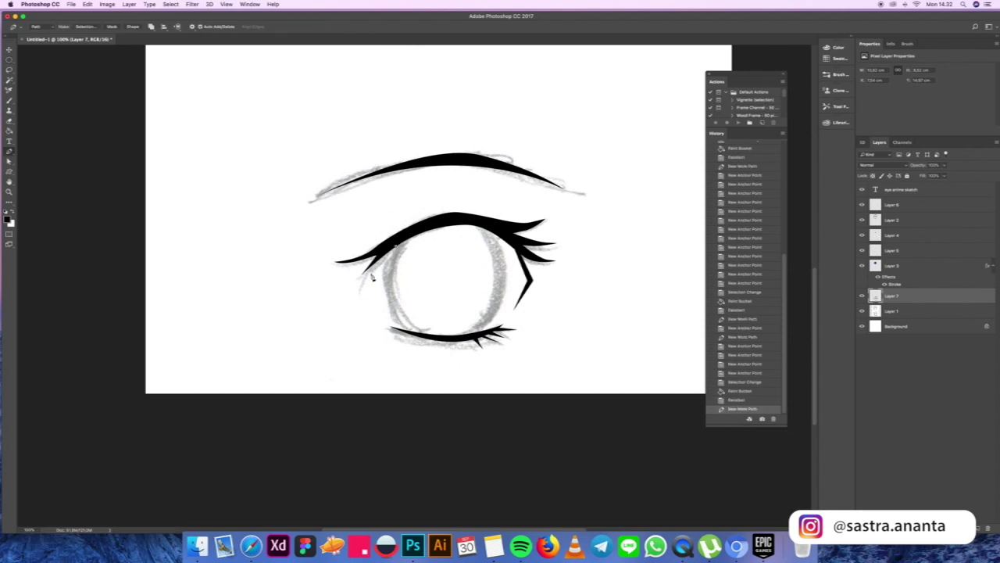
click(365, 286)
drag(382, 252, 394, 243)
click(393, 243)
click(397, 243)
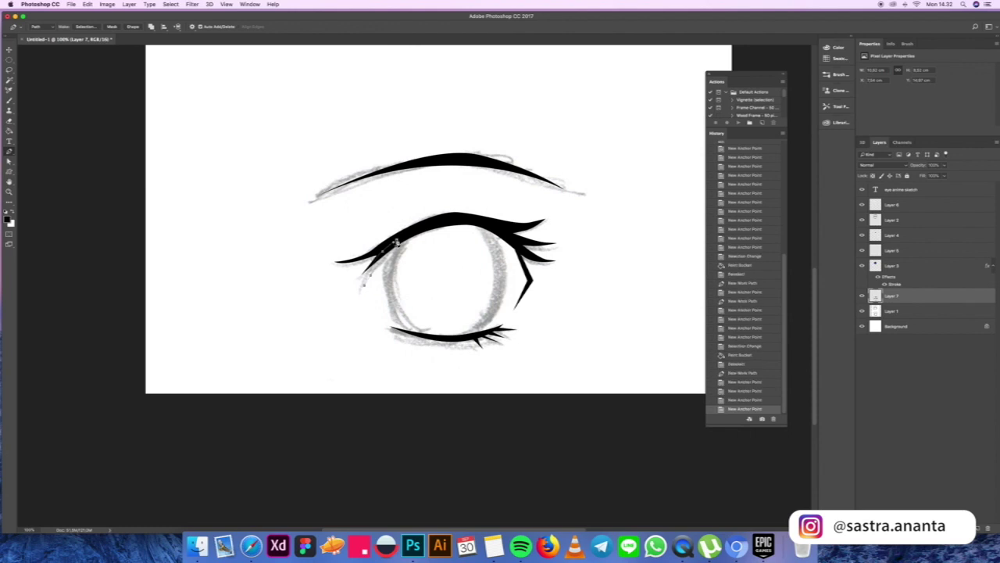
Convert the small inner lash path to a selection, fill it with black using the Paint Bucket, and deselect.
key(super+Return)
key(g)
click(387, 257)
click(384, 261)
click(466, 256)
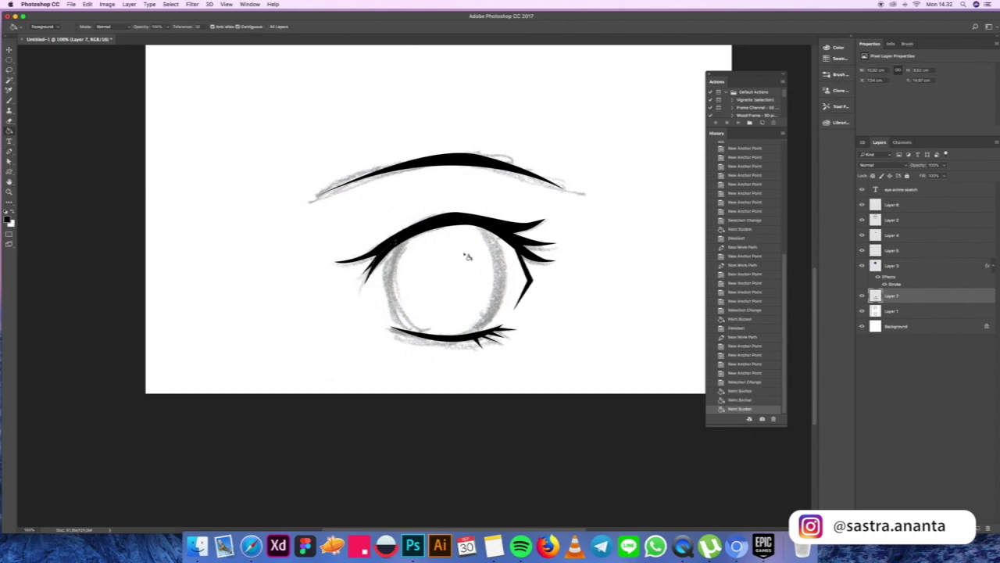
key(m)
key(ctrl+d)
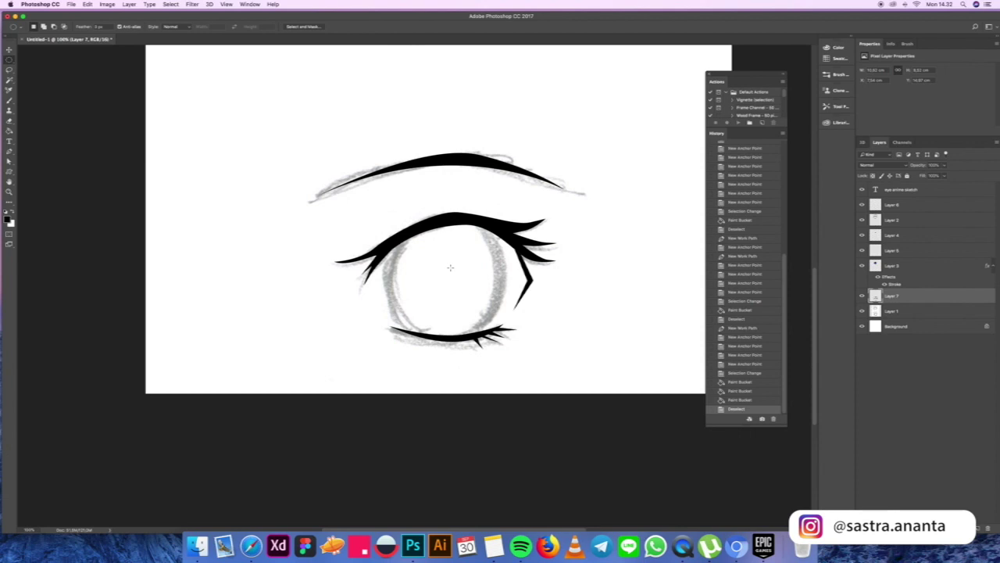
Add a new layer above the Layer 1 sketch and draw an elliptical selection over the sketched iris.
click(934, 312)
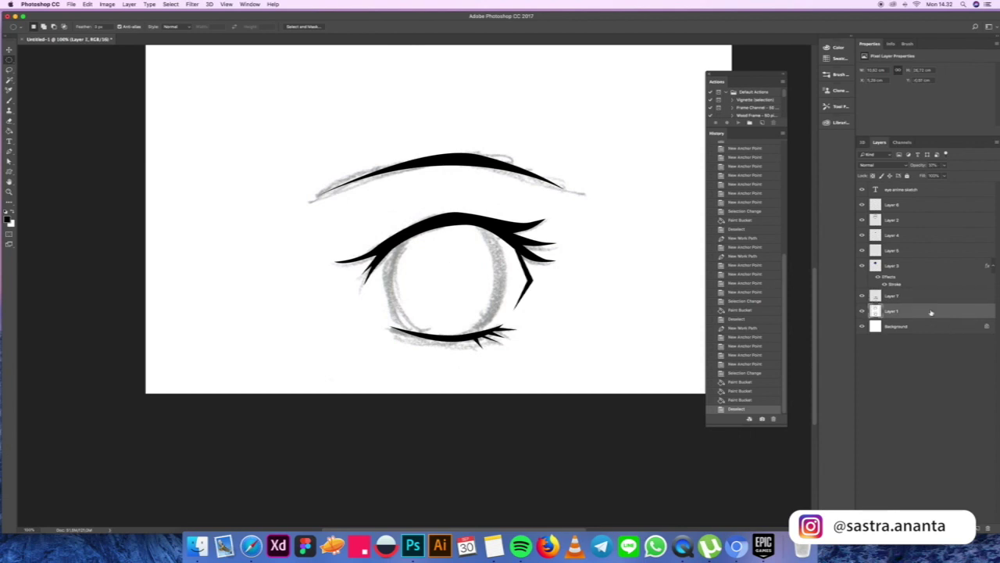
click(979, 529)
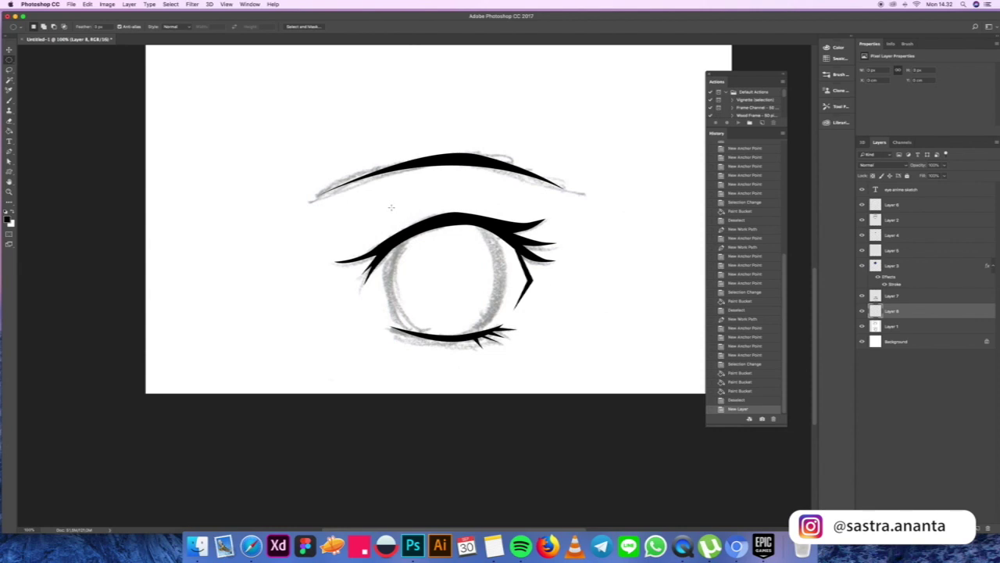
drag(390, 205, 502, 351)
Set the foreground to a dark brown, fill the elliptical iris selection with the Paint Bucket, and deselect.
key(g)
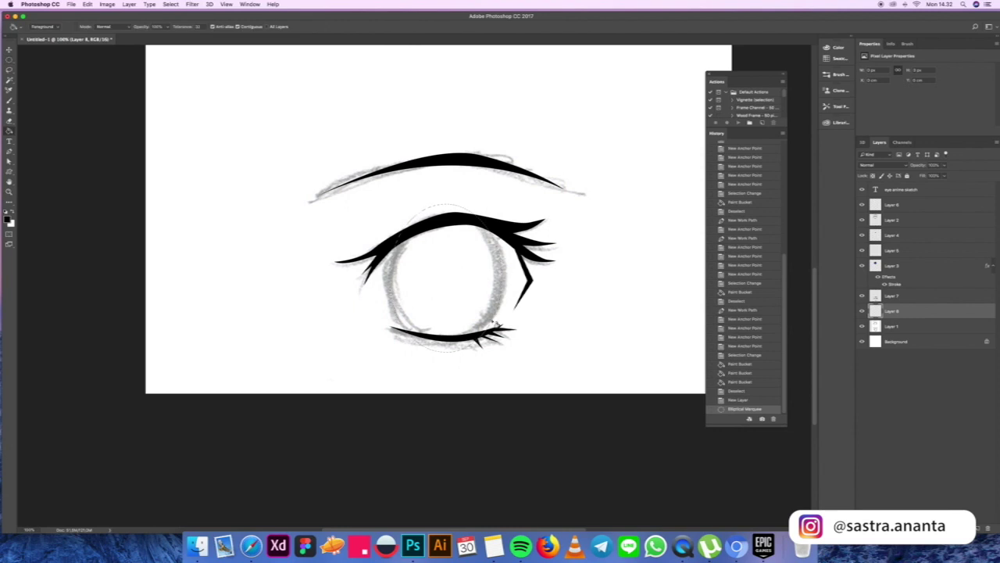
click(9, 221)
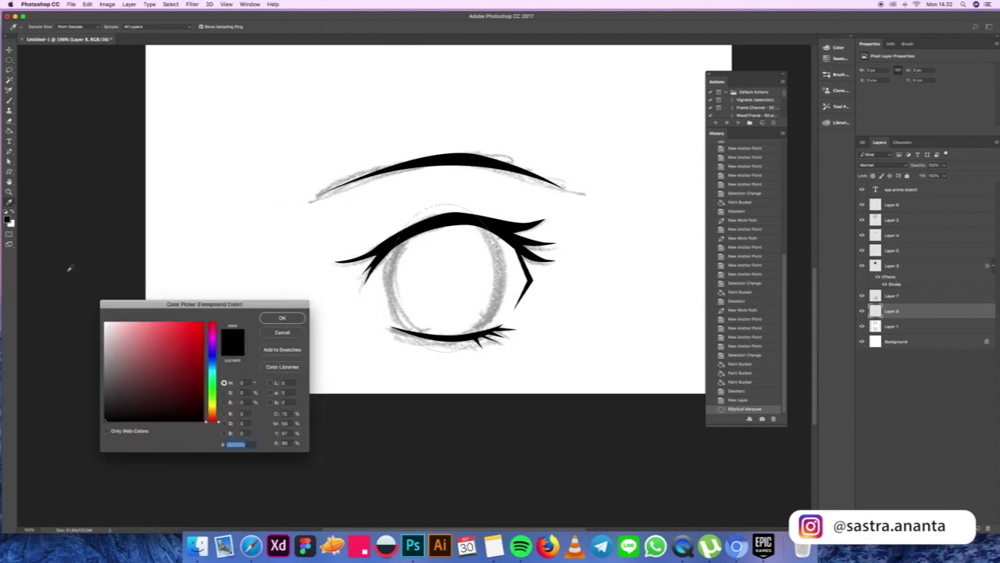
click(213, 411)
drag(193, 357, 195, 376)
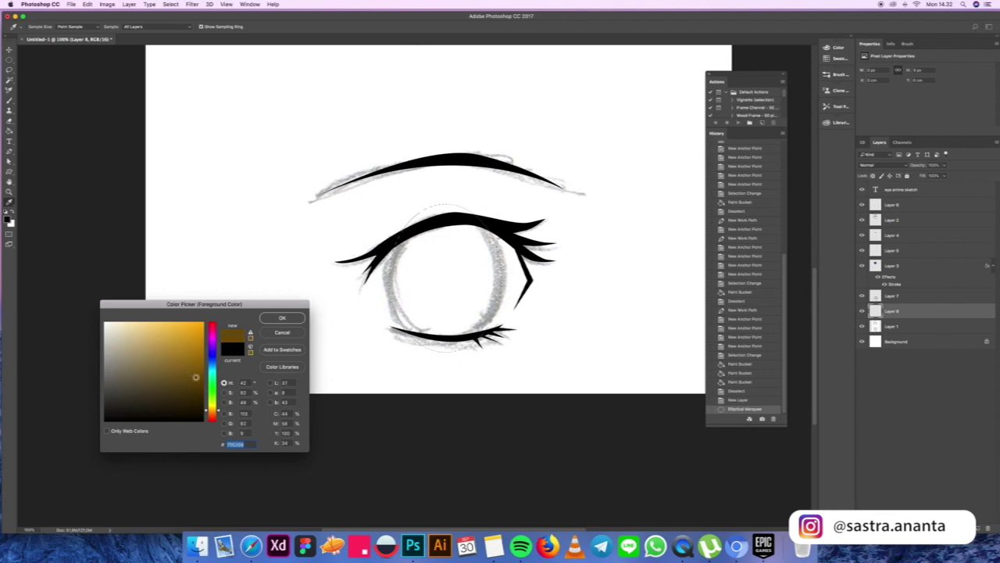
click(282, 318)
key(g)
click(445, 304)
scroll(446, 304, down, 1)
key(m)
click(442, 309)
Outline the part of the brown iris protruding above the upper lid with a Pen path, delete it as a selection, and deselect.
key(p)
click(389, 233)
click(496, 219)
click(493, 186)
click(450, 180)
click(412, 190)
click(382, 214)
key(super+Return)
key(BackSpace)
key(super+d)
Outline the part of the brown iris hanging below the lower lid with a Pen path, delete it as a selection, and deselect.
click(446, 327)
click(475, 328)
click(500, 323)
click(493, 347)
click(458, 364)
click(410, 359)
click(405, 358)
click(379, 346)
key(super+Return)
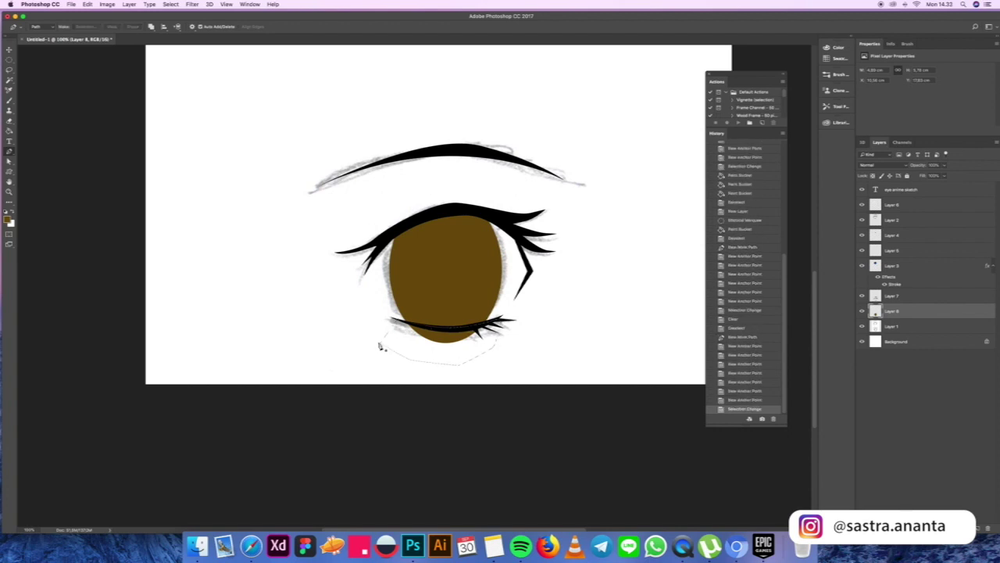
key(Delete)
key(m)
key(super+d)
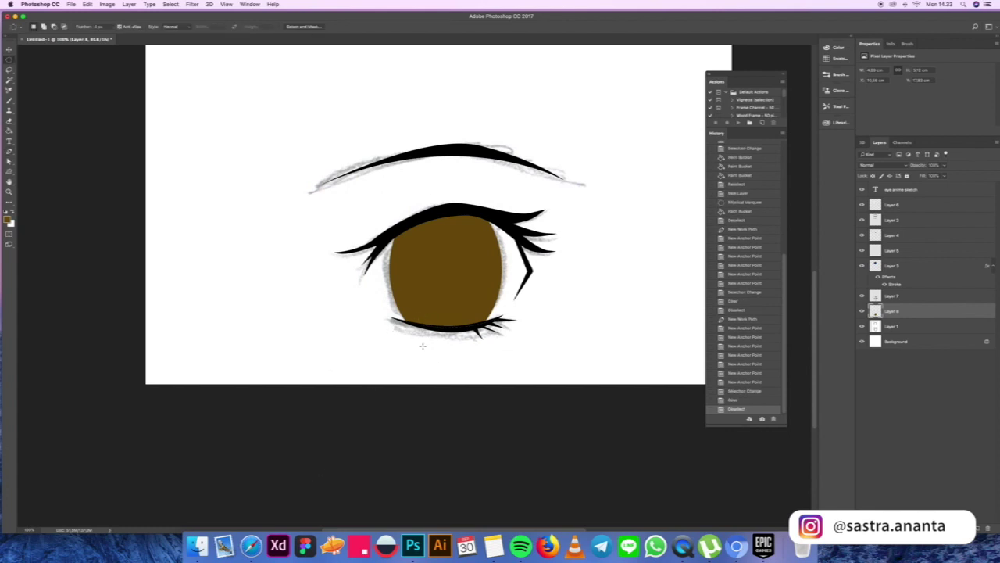
key(v)
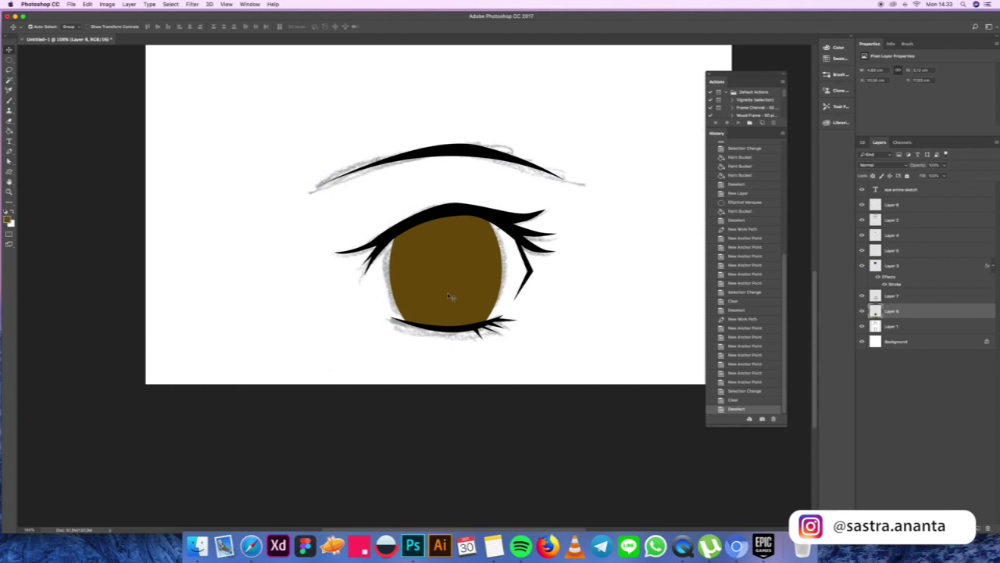
double_click(911, 312)
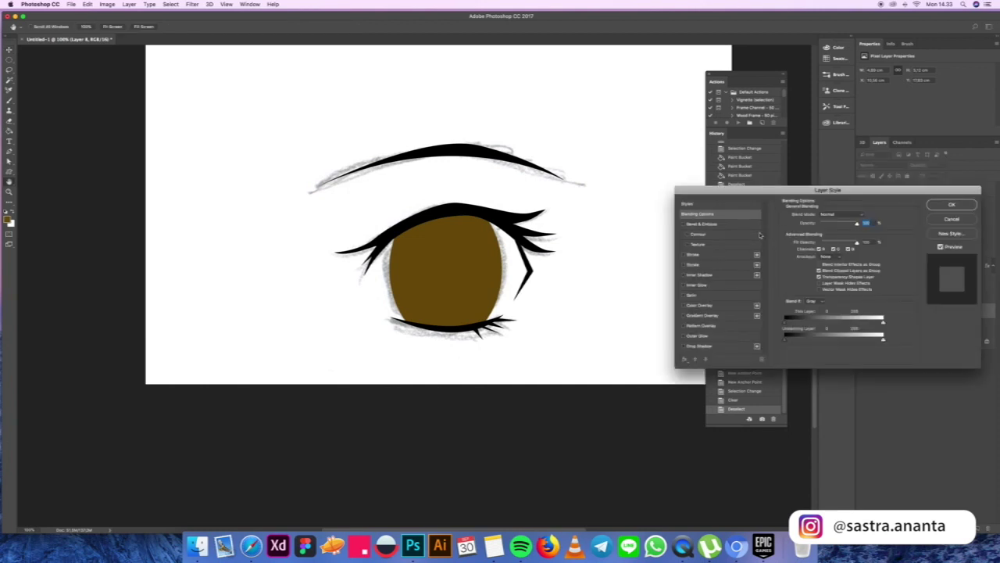
click(952, 219)
Scale the brown iris down slightly with Free Transform.
key(super+t)
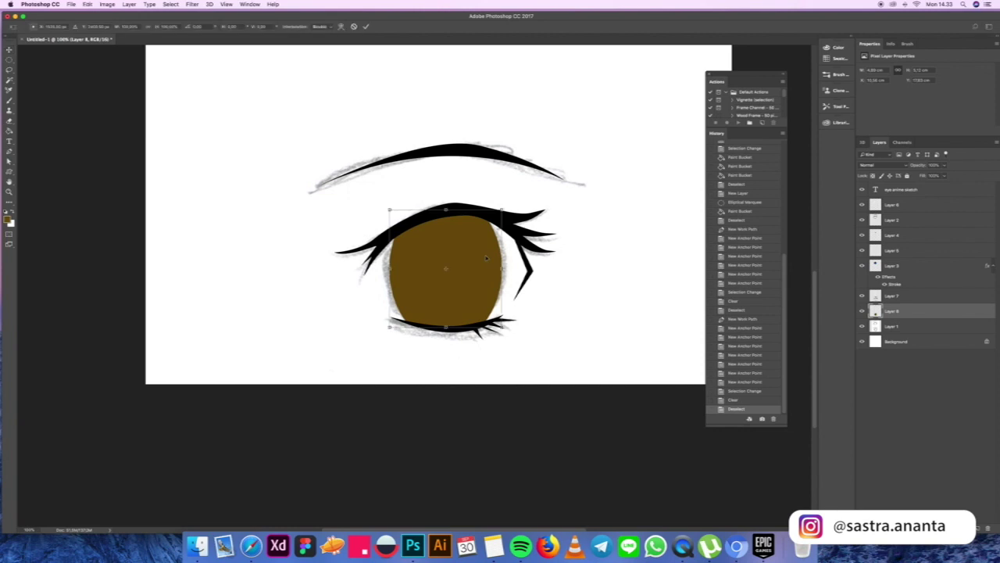
drag(504, 210, 472, 240)
key(Return)
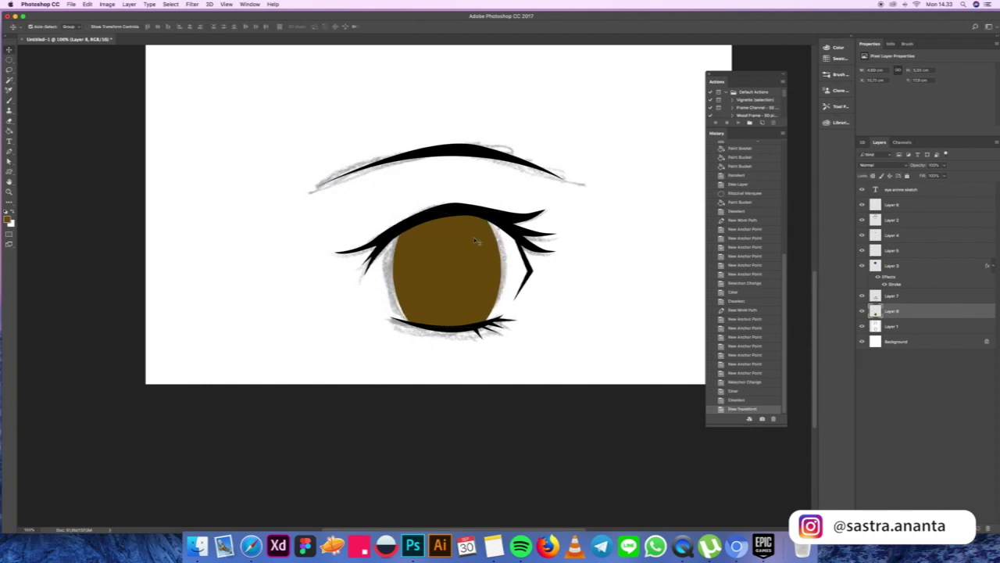
Add a black outside Stroke layer style to the brown iris layer.
double_click(923, 313)
click(723, 255)
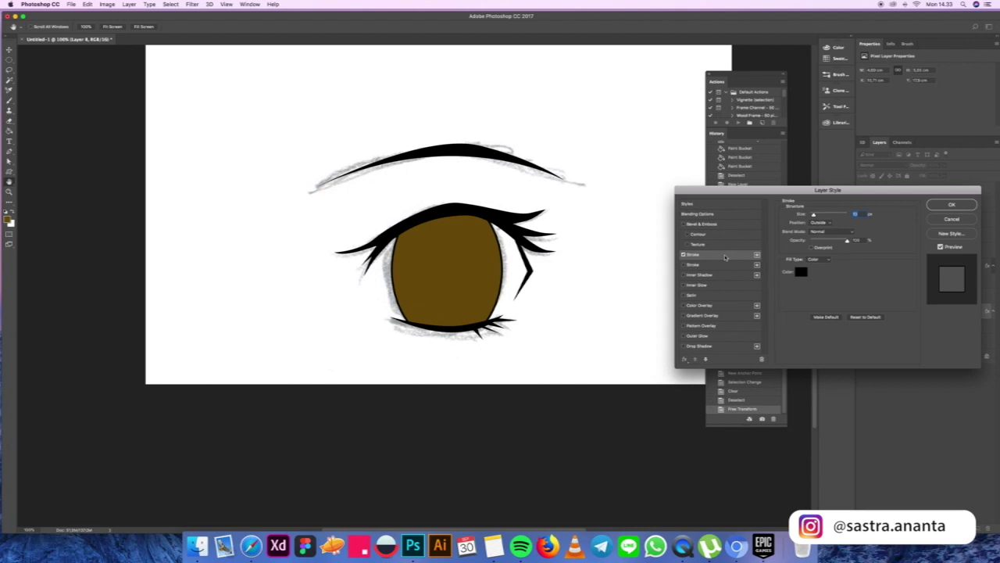
click(952, 206)
On a new layer above the iris, draw a central elliptical pupil about 1.2 by 1.8 cm, fill it with black, and deselect.
click(979, 530)
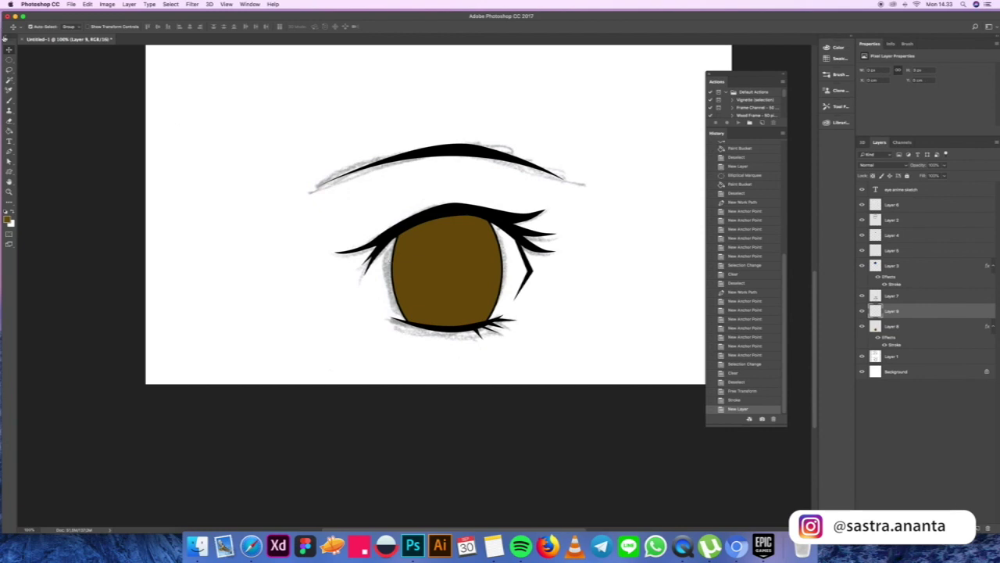
click(9, 59)
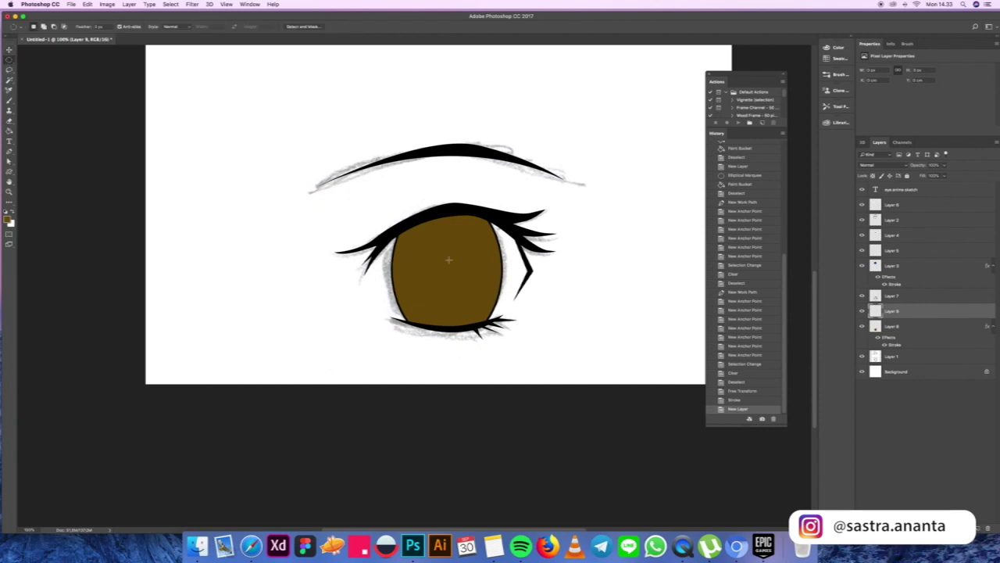
drag(432, 251, 457, 287)
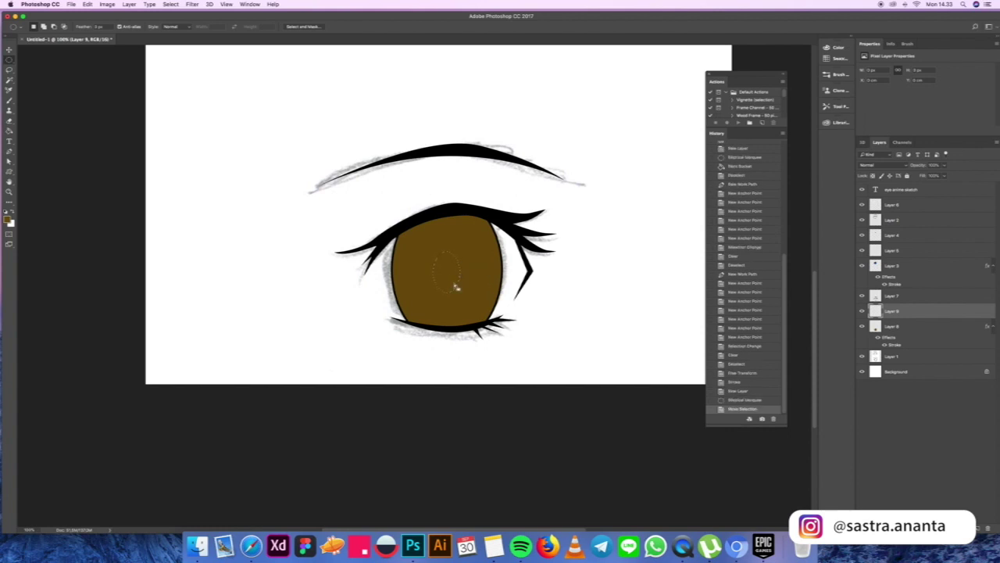
key(g)
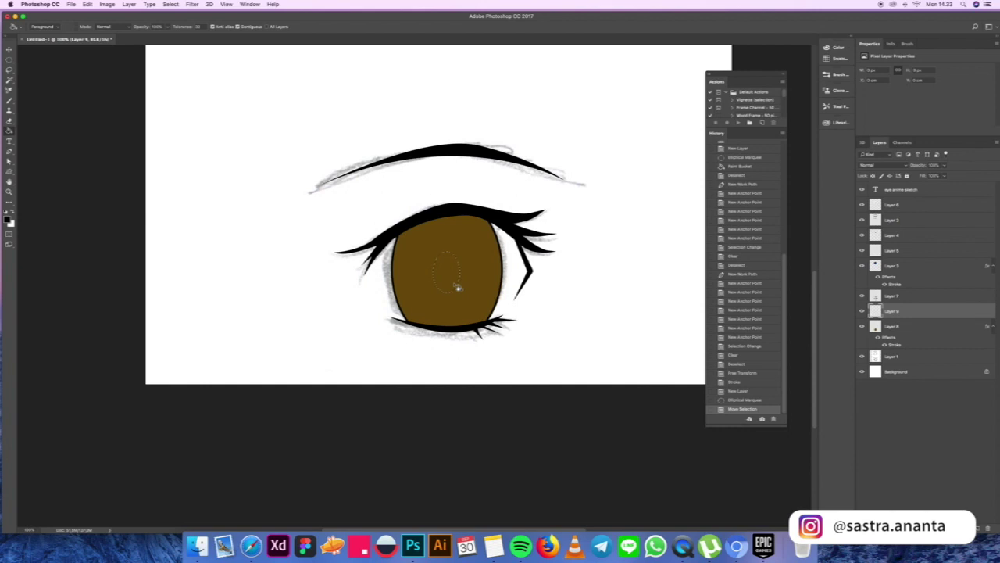
click(457, 288)
key(m)
key(super+d)
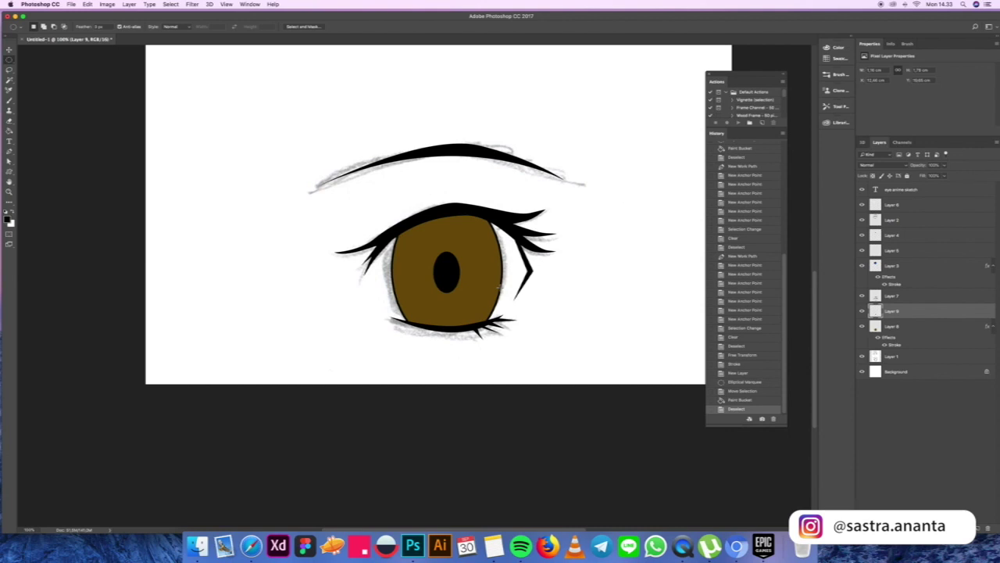
On the brown iris layer, outline a closed U-shaped Pen path around the pupil, following the iris's sides and lower edge.
key(v)
click(493, 289)
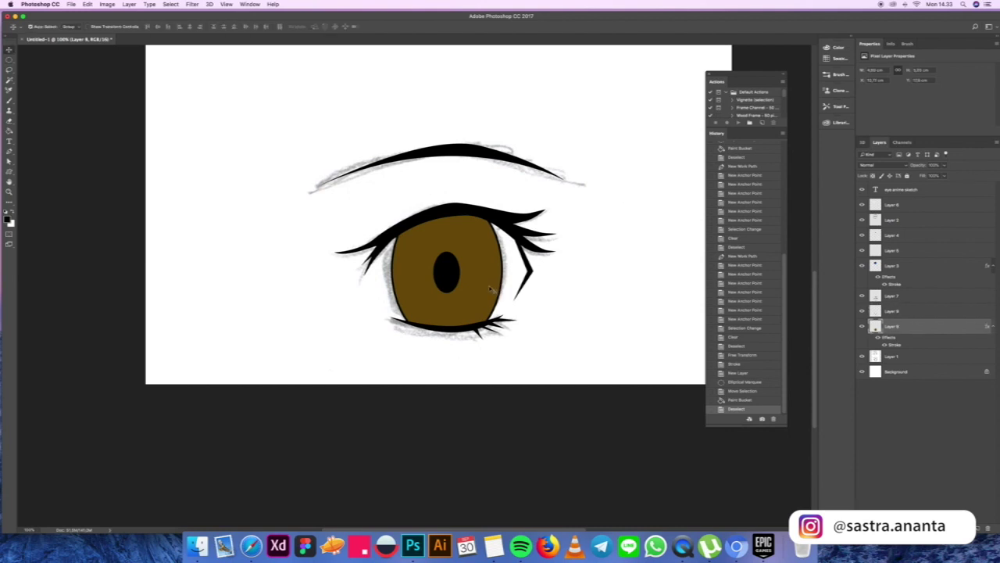
key(p)
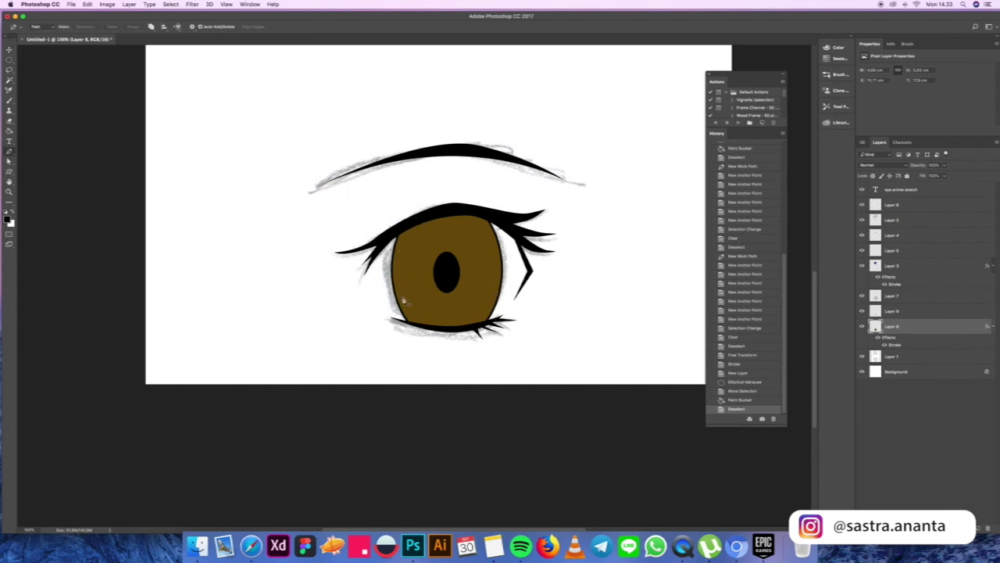
click(398, 252)
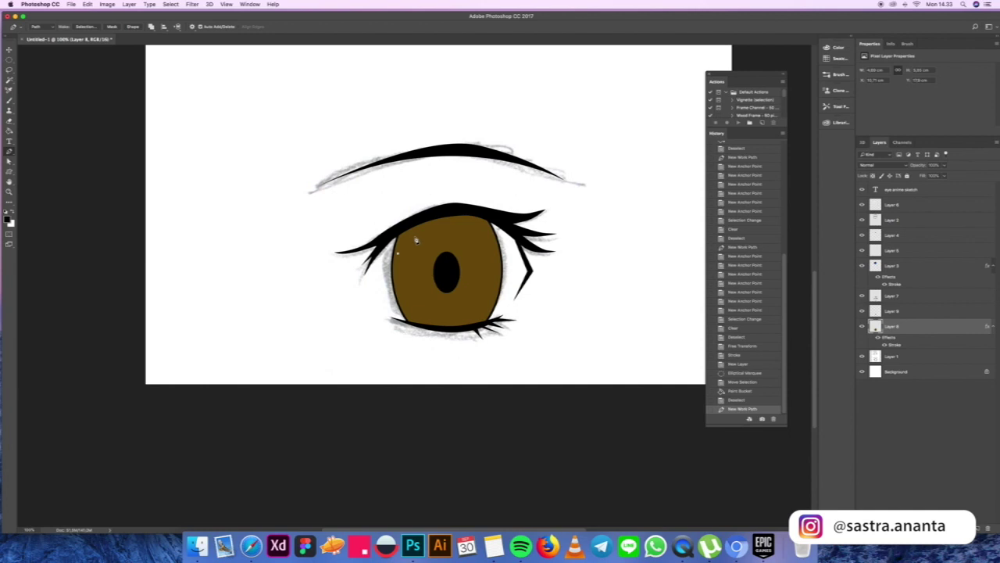
click(431, 239)
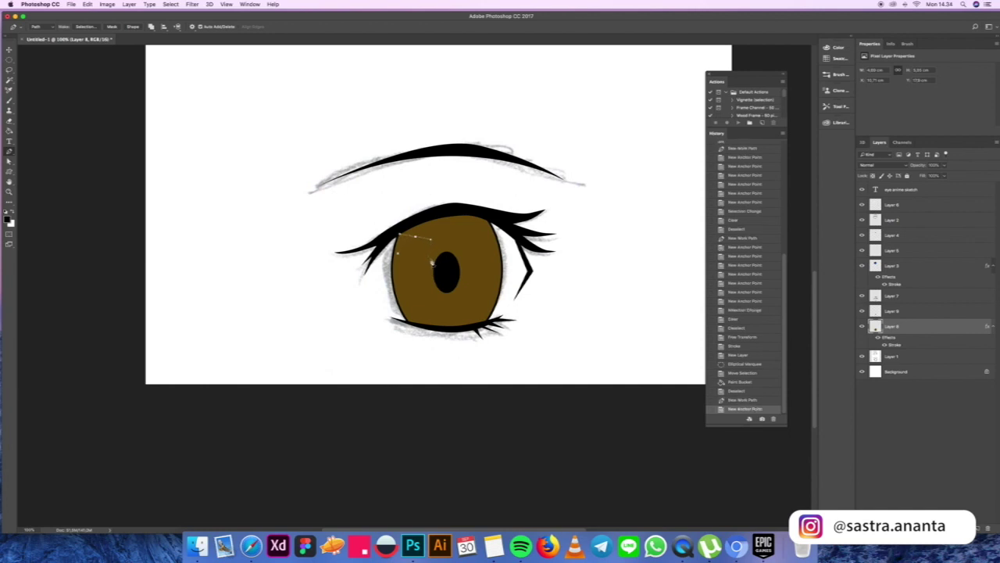
click(429, 272)
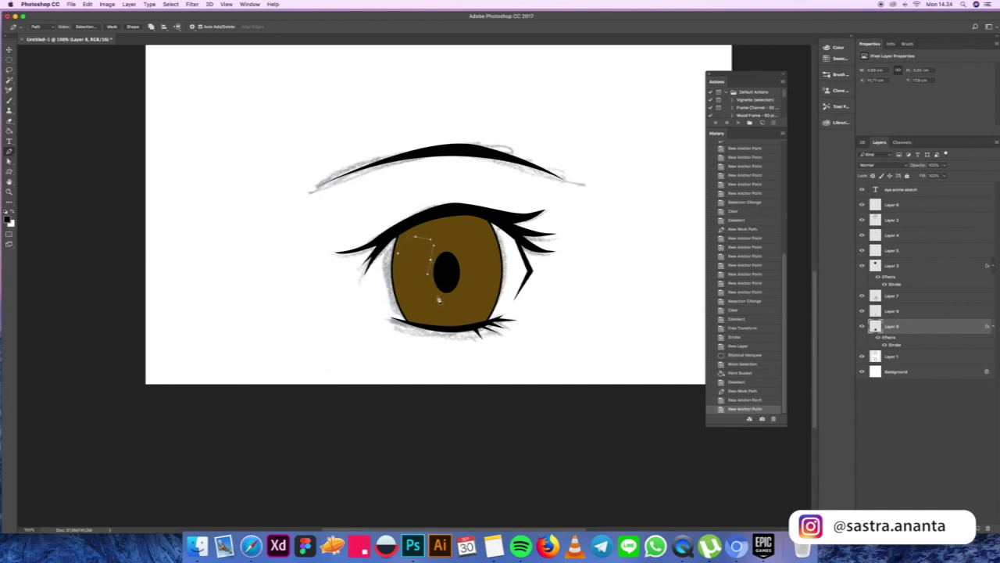
click(443, 303)
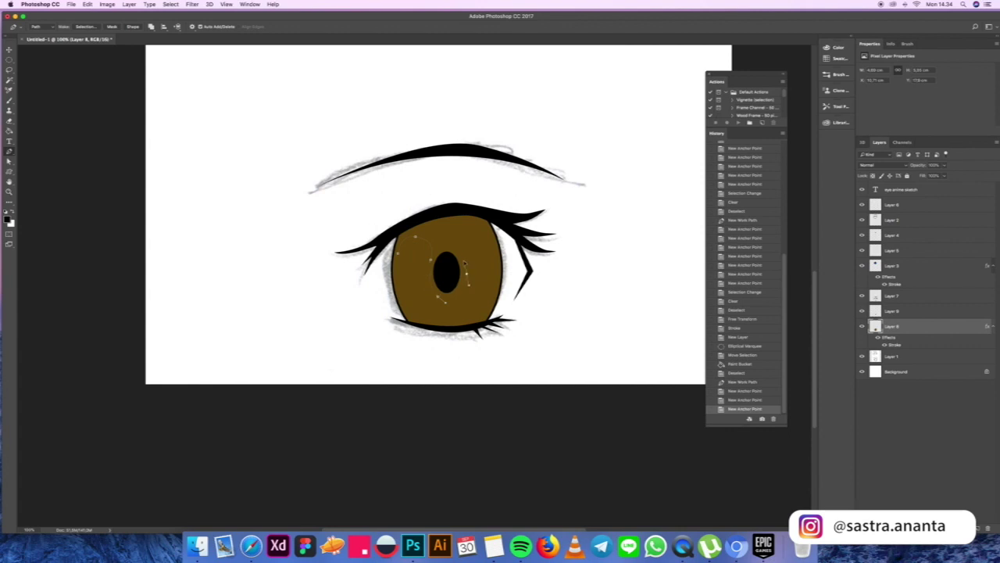
click(461, 248)
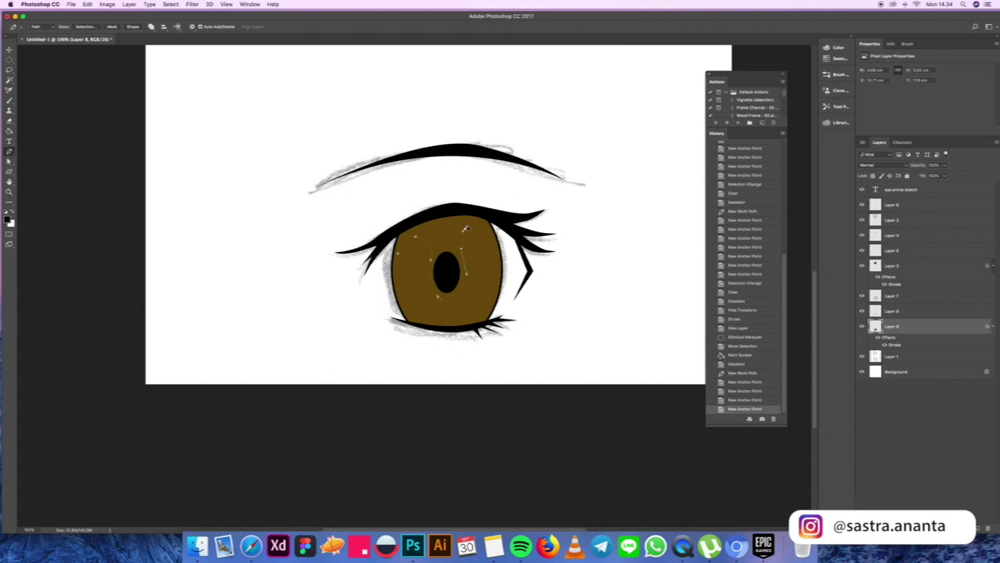
click(474, 225)
click(498, 265)
click(490, 312)
click(477, 326)
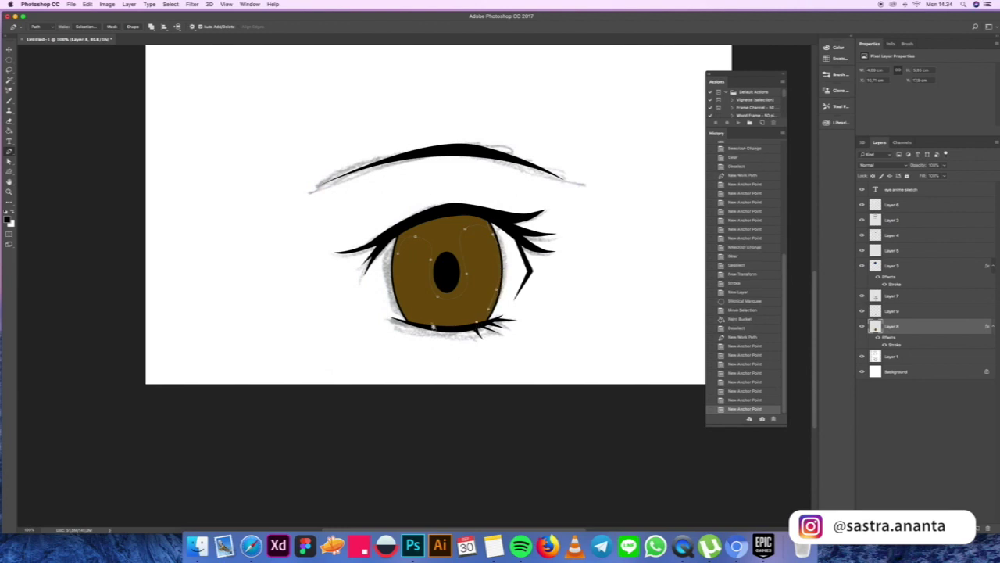
click(412, 320)
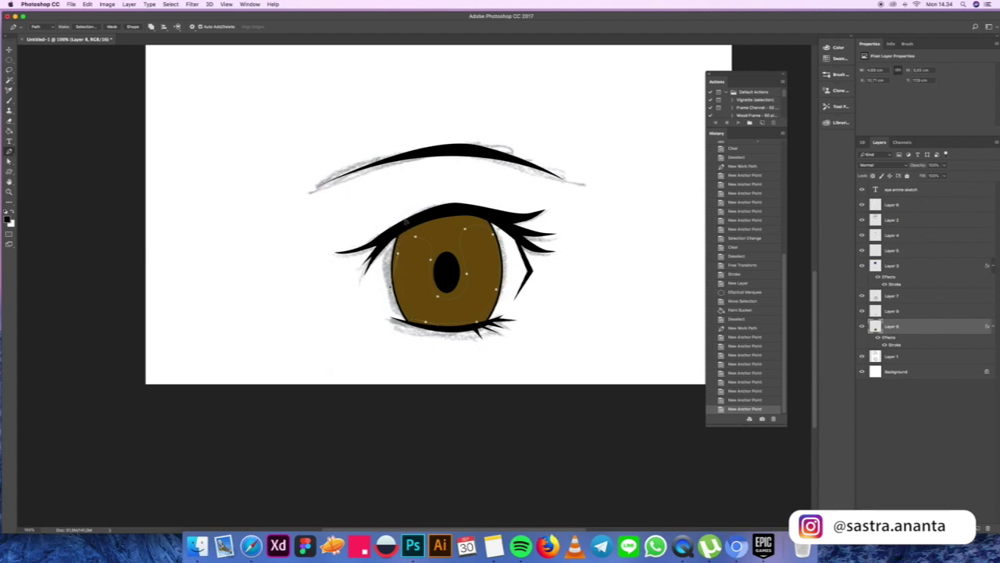
click(407, 222)
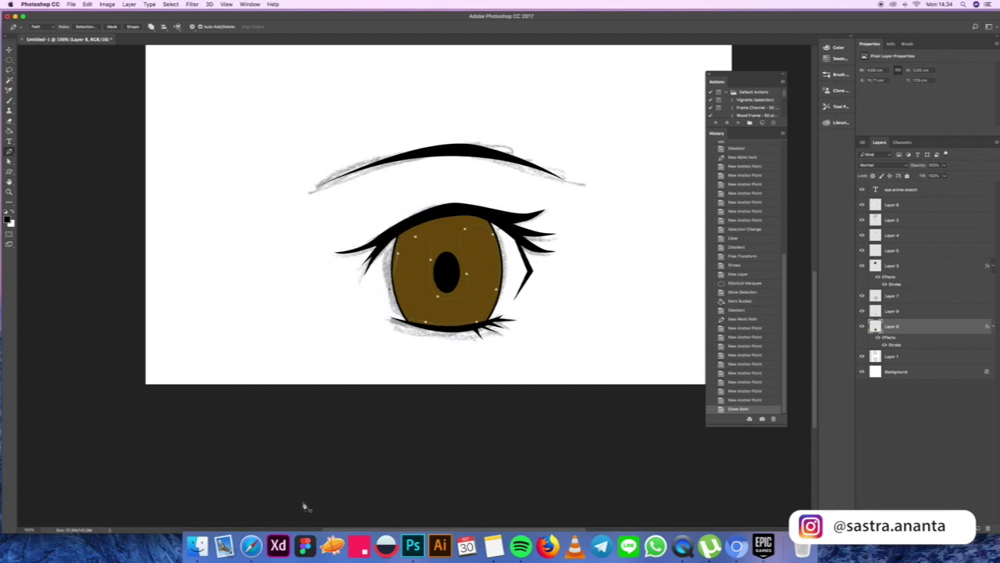
key(F11)
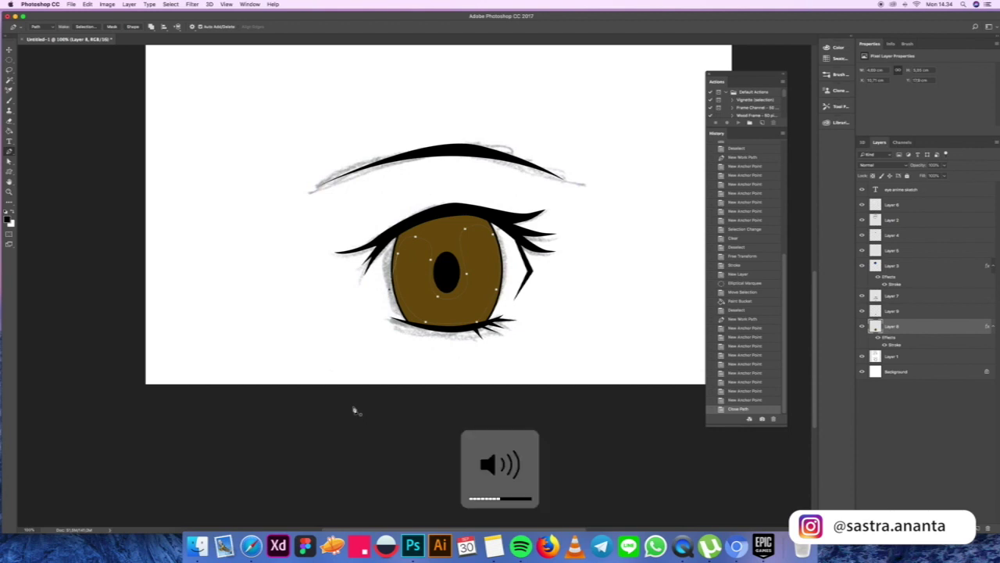
Convert the U-shaped path to a selection, lighten its brown by raising the Levels midtones, and deselect.
key(super+Return)
key(super+l)
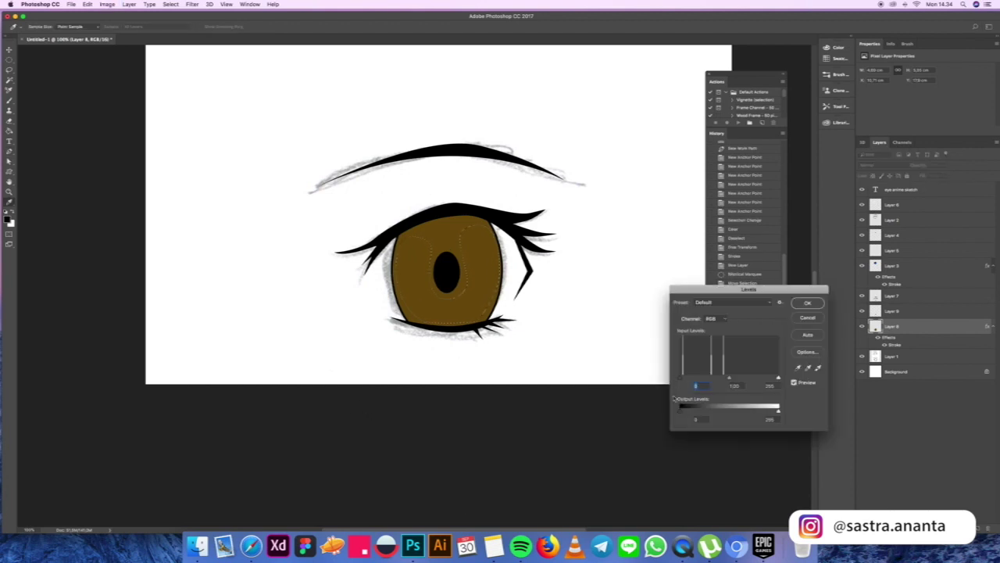
mouse_move(729, 378)
mouse_down()
mouse_move(743, 378)
mouse_move(716, 379)
mouse_up()
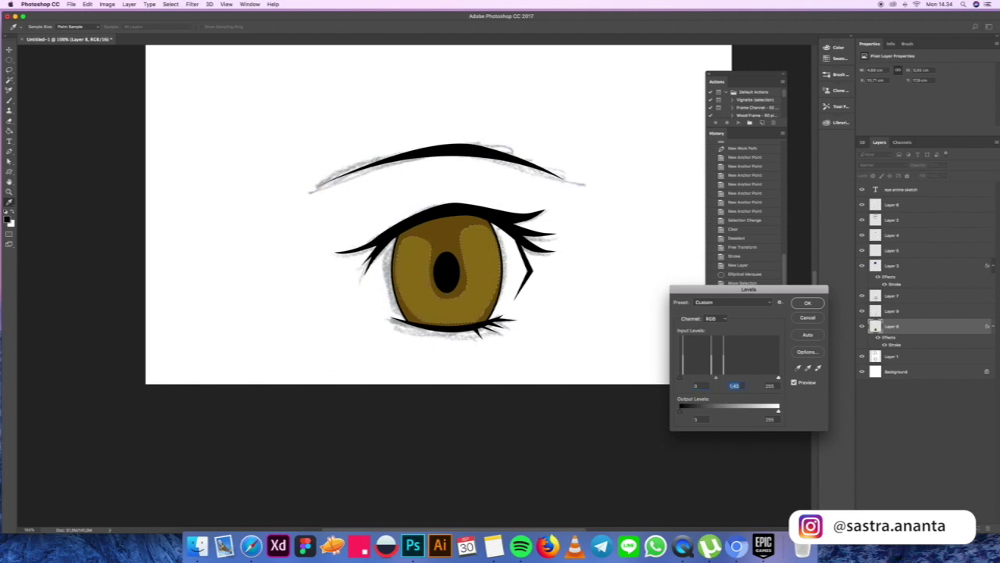
click(809, 303)
key(ctrl+d)
Outline a slightly smaller closed U-shaped Pen path inside the lightened area of the iris.
key(p)
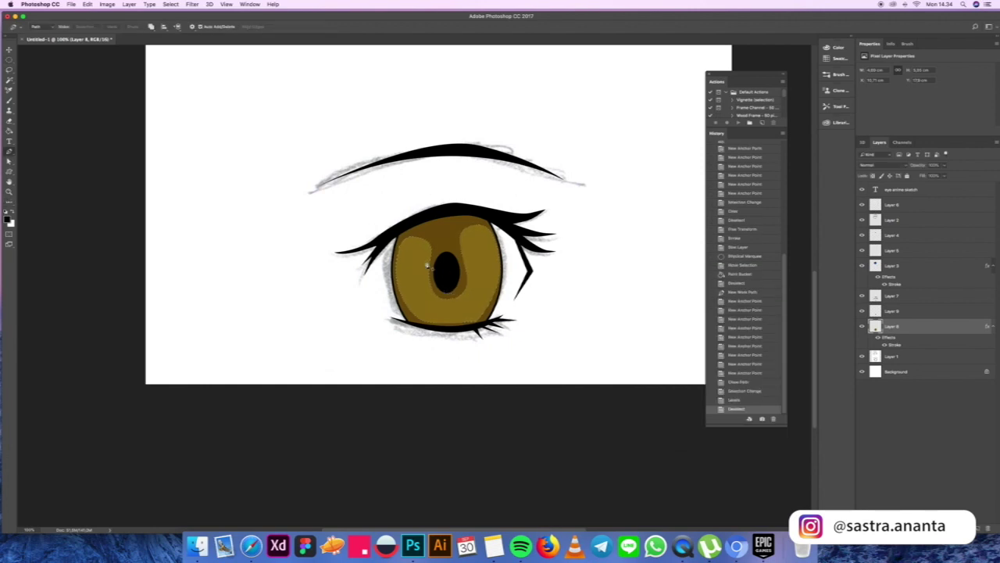
click(401, 260)
click(420, 245)
click(428, 264)
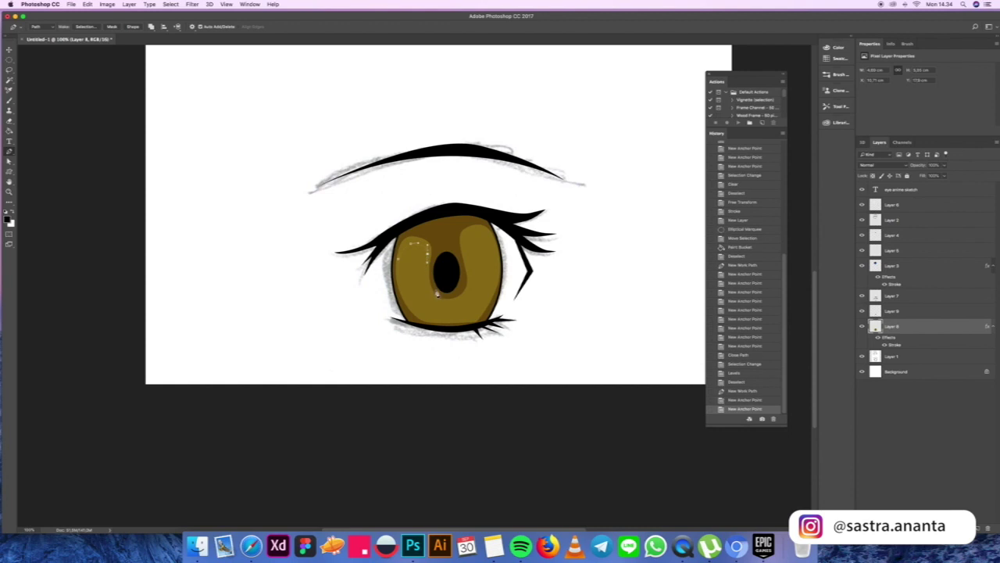
click(440, 308)
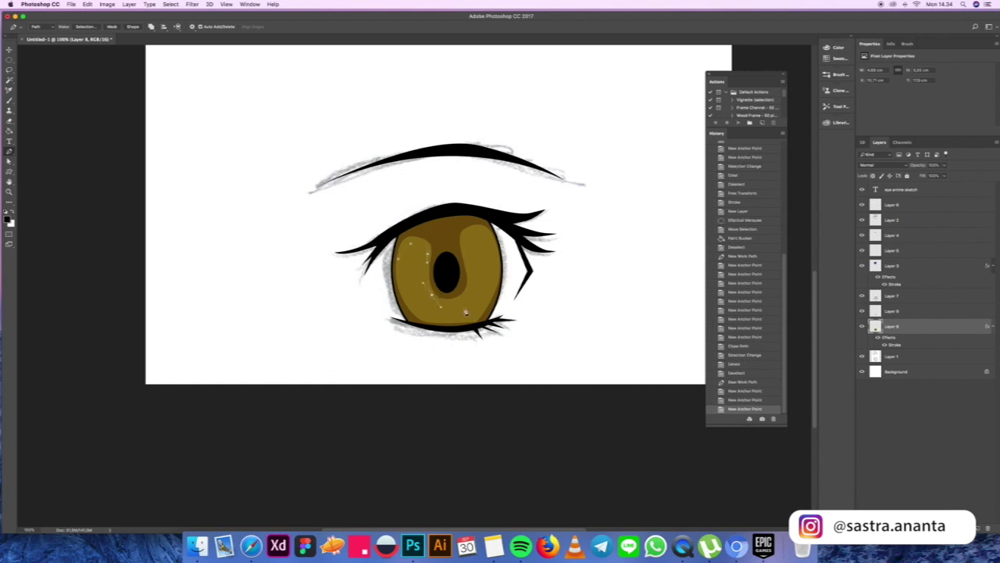
click(474, 283)
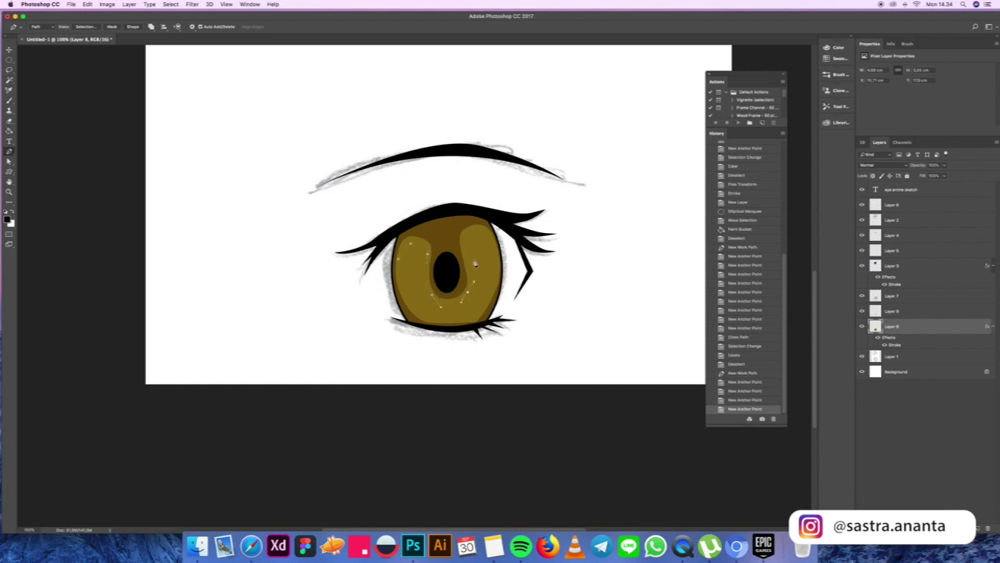
click(478, 230)
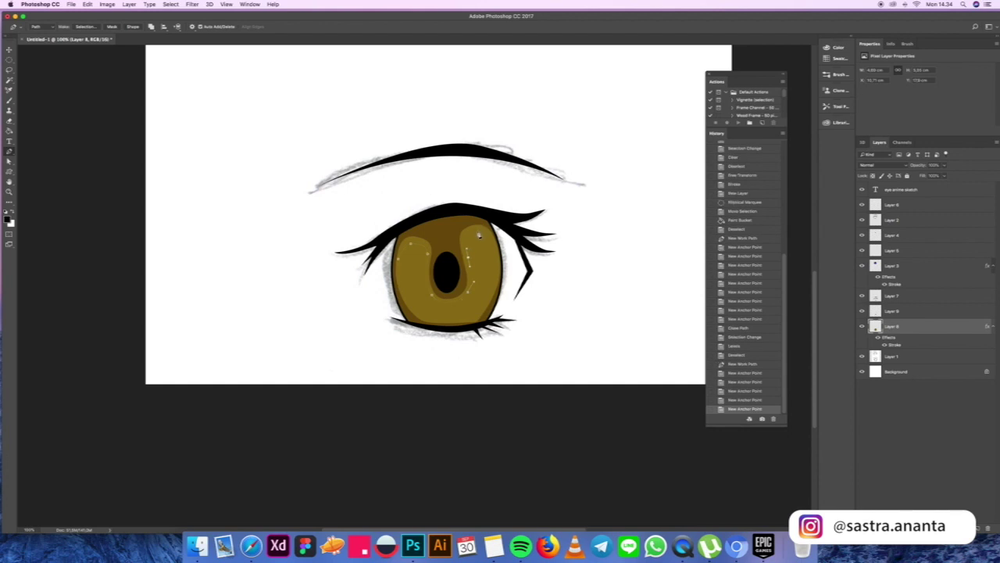
click(493, 234)
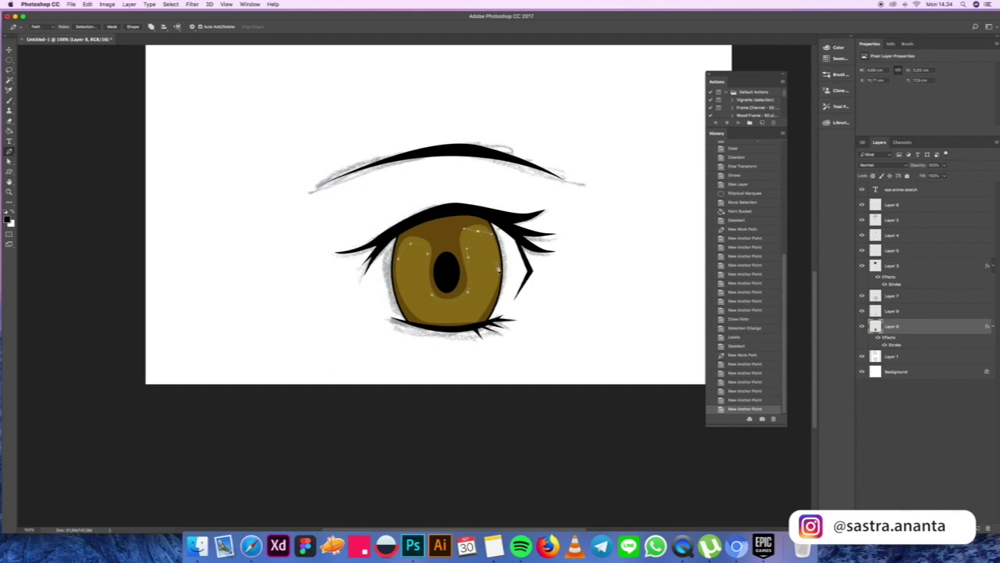
click(497, 289)
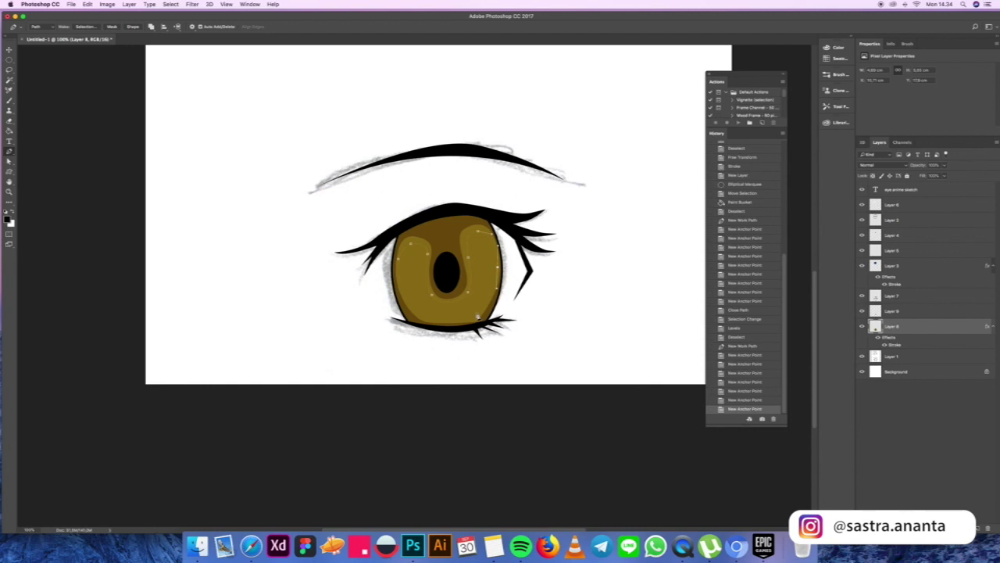
click(465, 321)
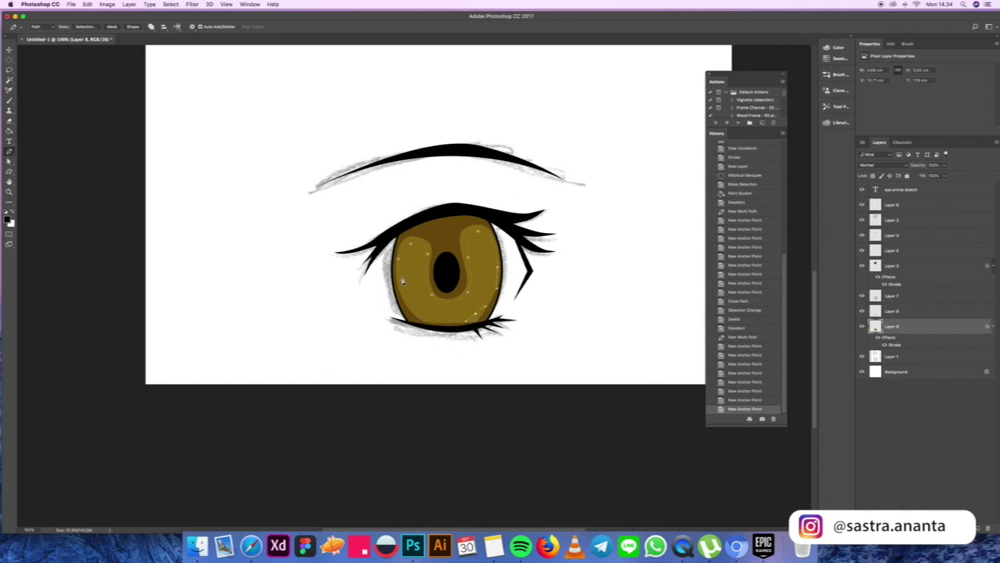
click(412, 310)
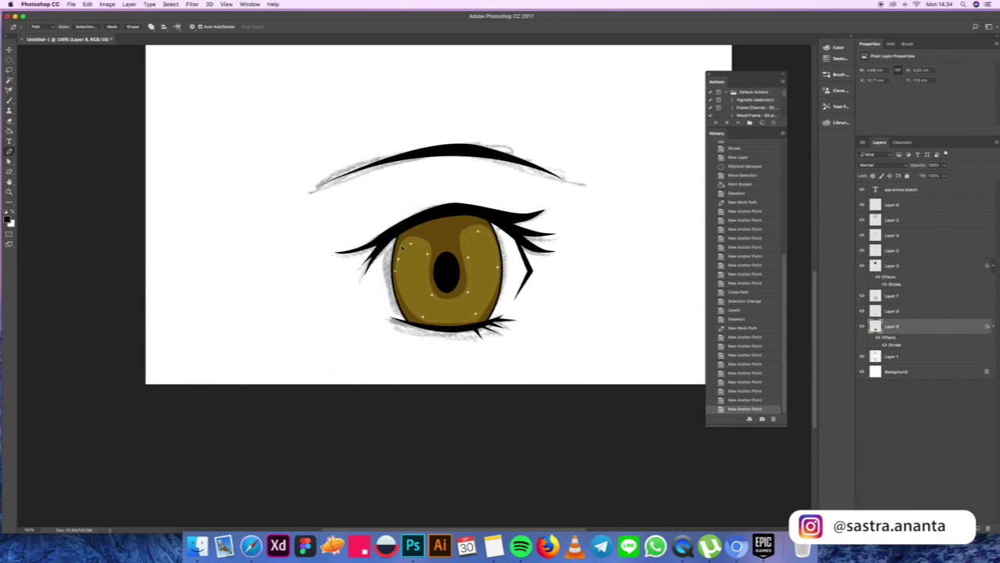
click(403, 230)
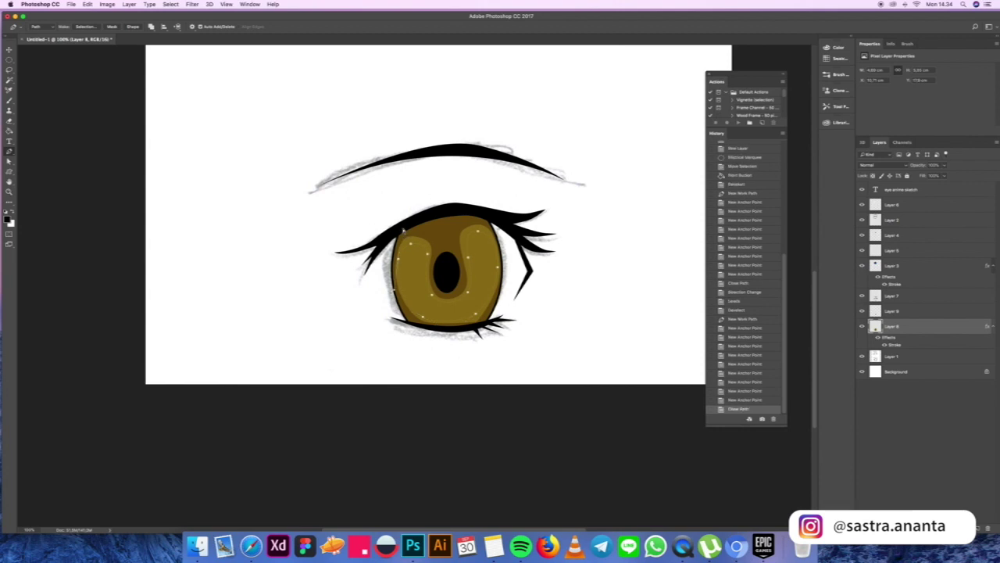
Turn the inner U-shaped path into a selection and lighten it further with the Levels midtones.
key(super+Return)
key(super+l)
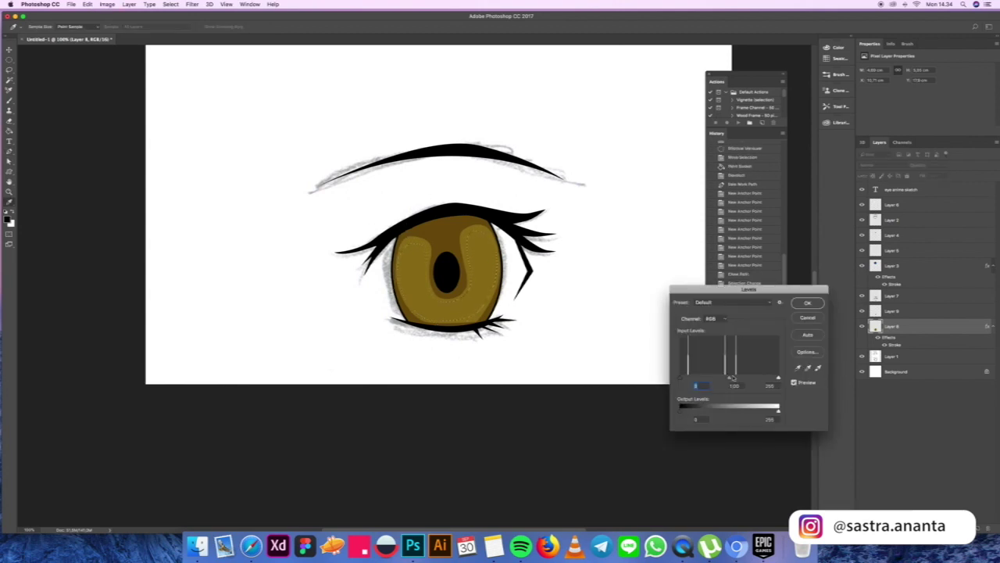
drag(729, 379, 720, 379)
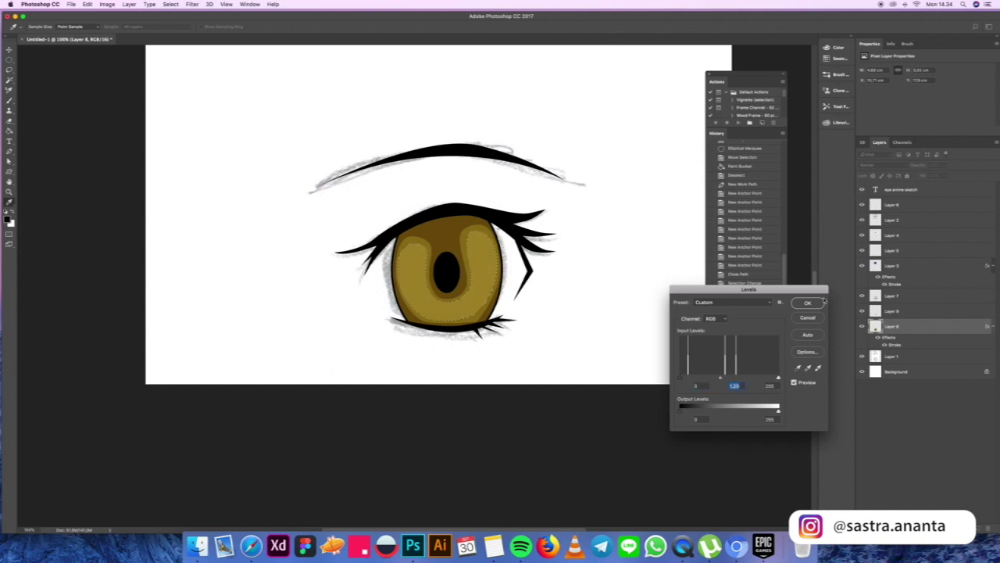
click(808, 302)
Prepare a soft Brush with a bright yellow foreground colour based on the iris tone and a size smaller than the iris.
key(b)
click(9, 219)
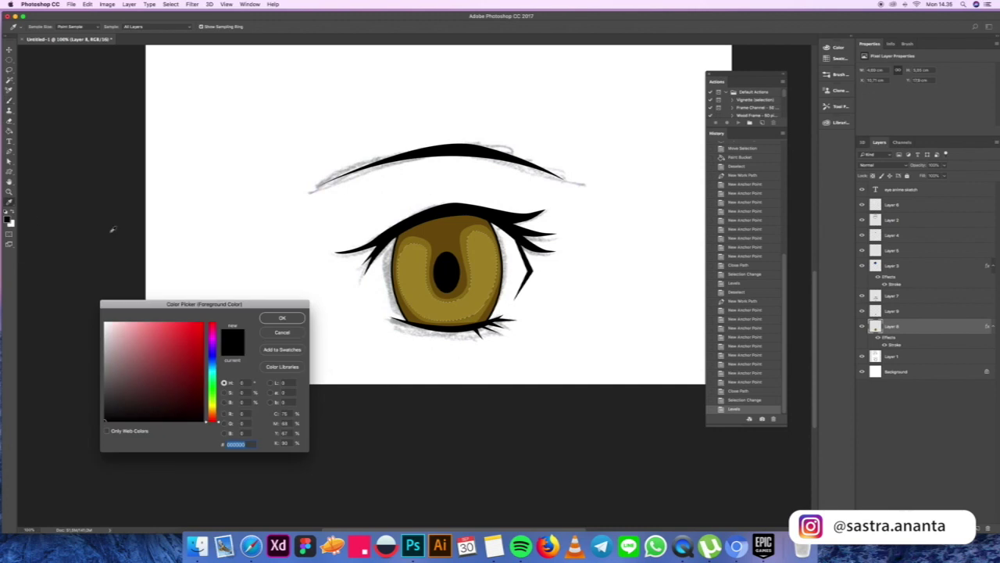
click(482, 275)
drag(186, 353, 188, 321)
click(282, 318)
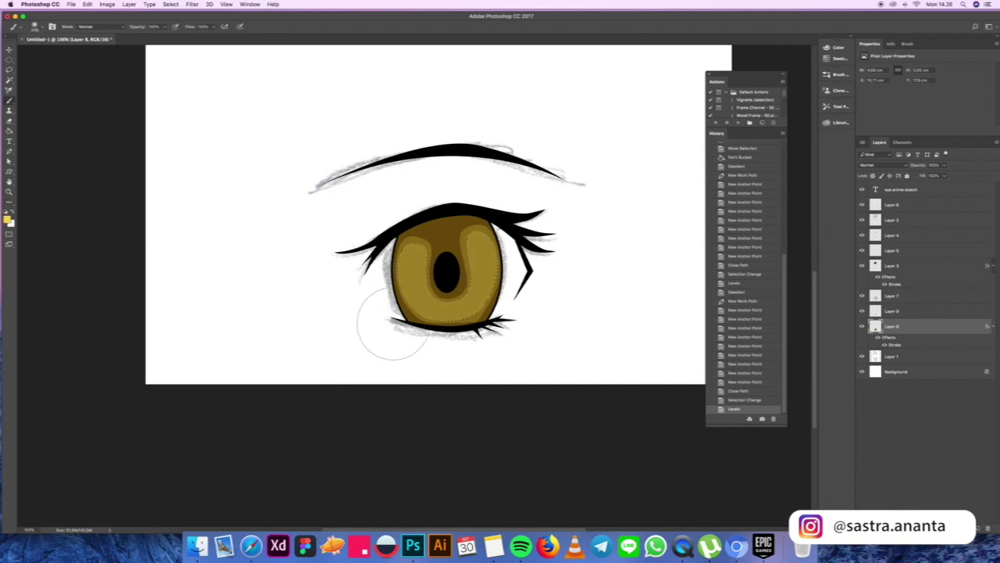
right_click(453, 327)
drag(537, 344, 536, 344)
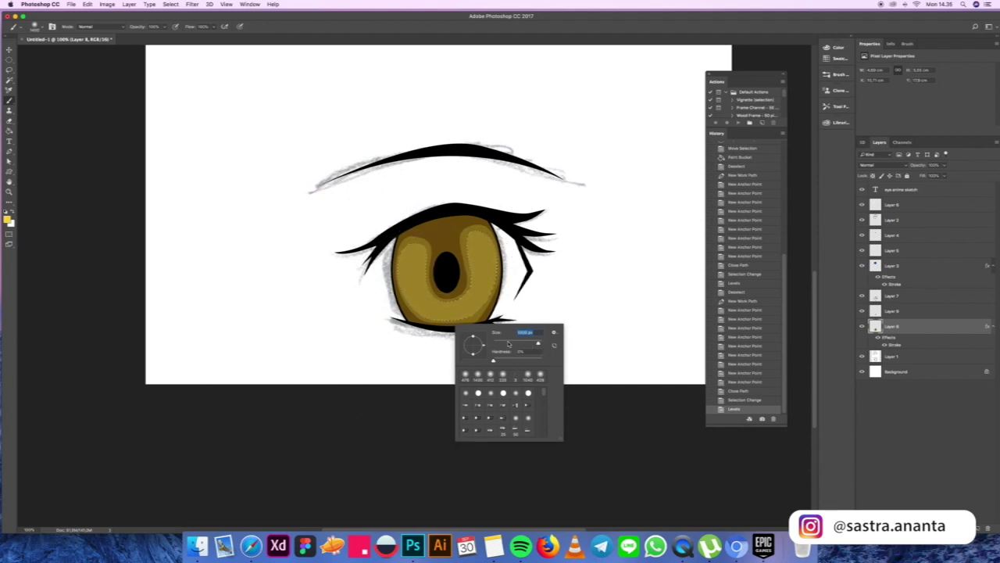
drag(538, 344, 536, 344)
click(439, 332)
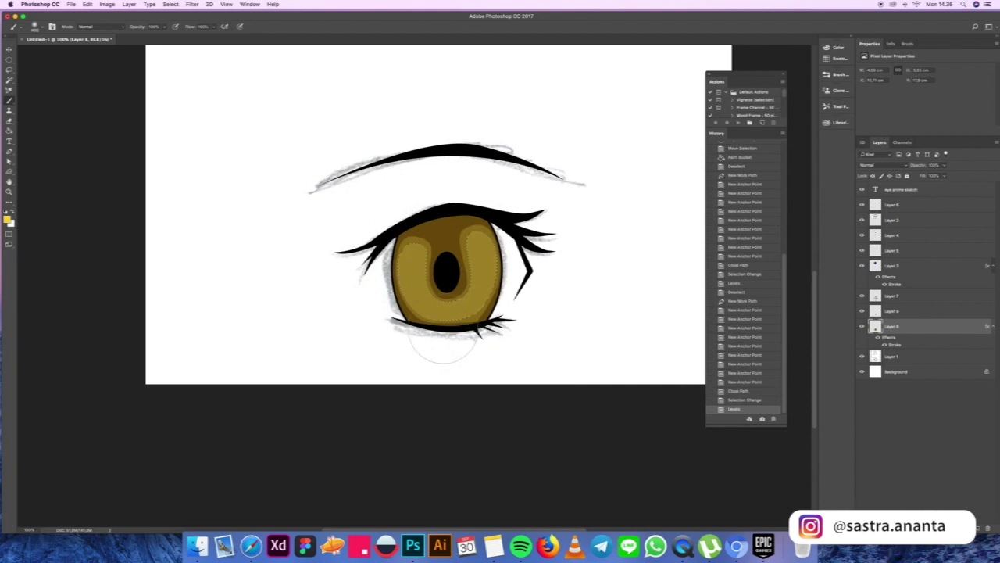
Brush bright yellow over the lower part of the selected inner iris area, fading upward on both sides, and deselect.
click(450, 323)
click(461, 315)
click(469, 307)
click(455, 305)
click(461, 301)
click(442, 299)
click(434, 297)
click(434, 294)
click(451, 299)
click(468, 302)
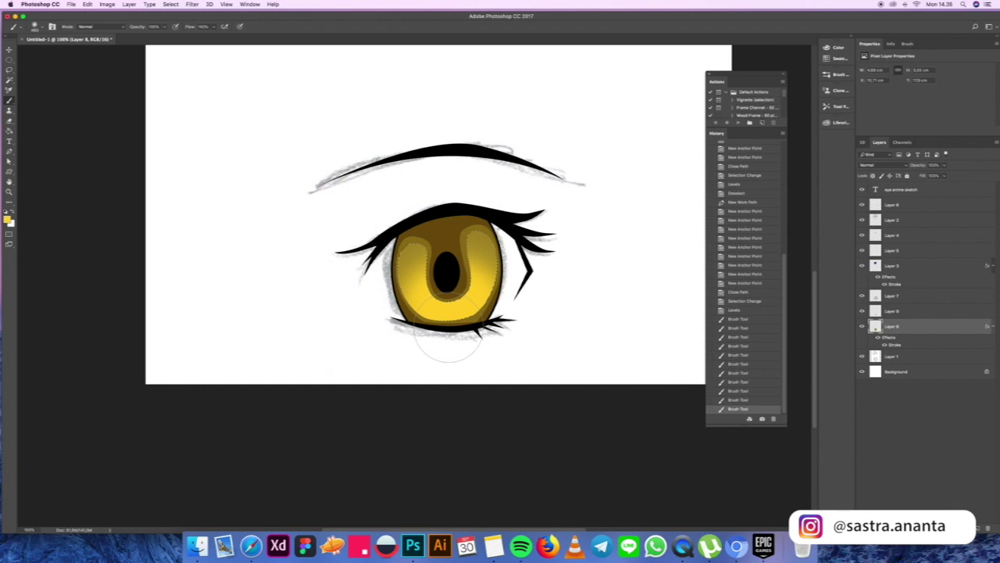
click(433, 309)
click(440, 311)
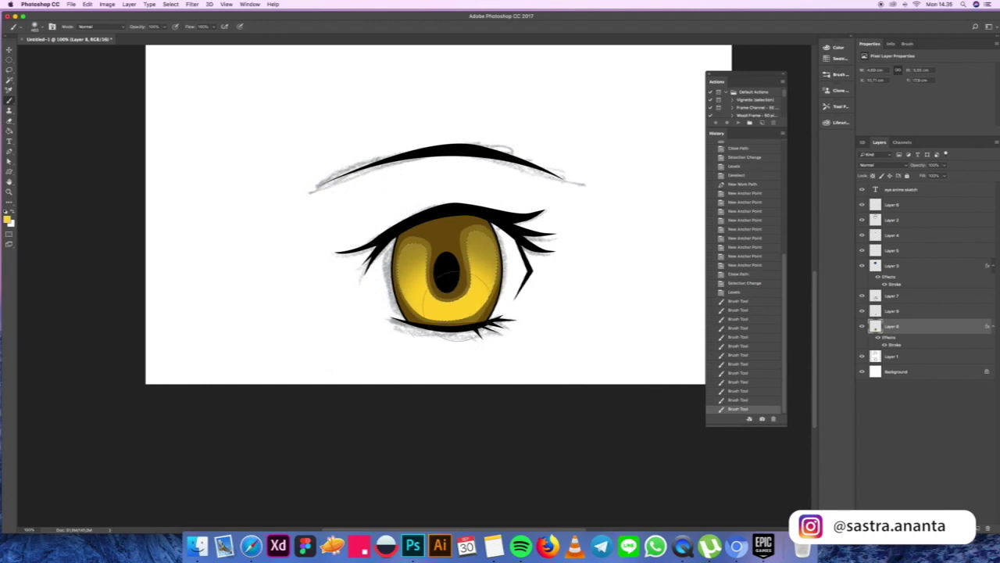
key(m)
key(super+d)
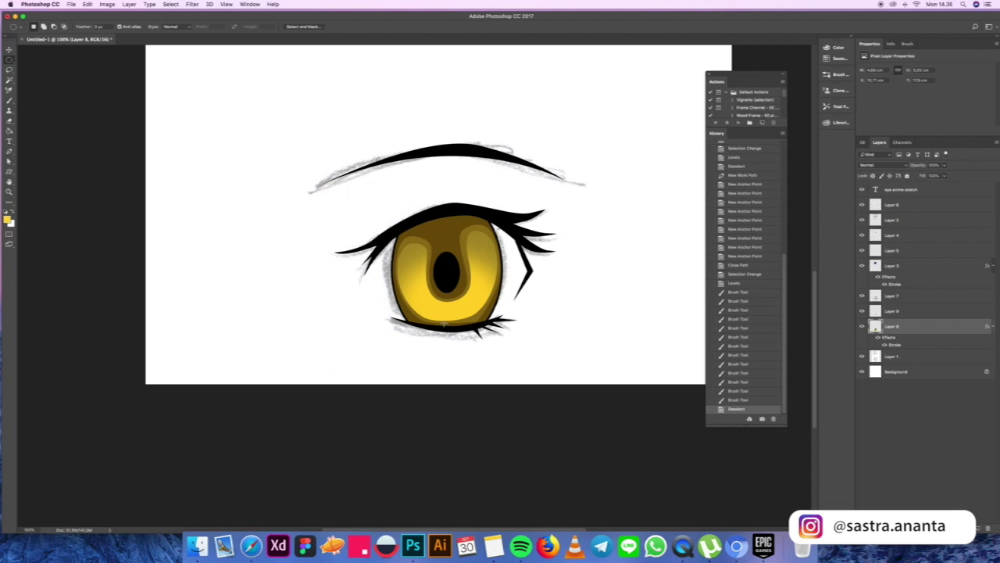
Outline a closed crescent-shaped Pen path below the pupil in the bright yellow part of the lower eye's iris.
key(p)
click(415, 275)
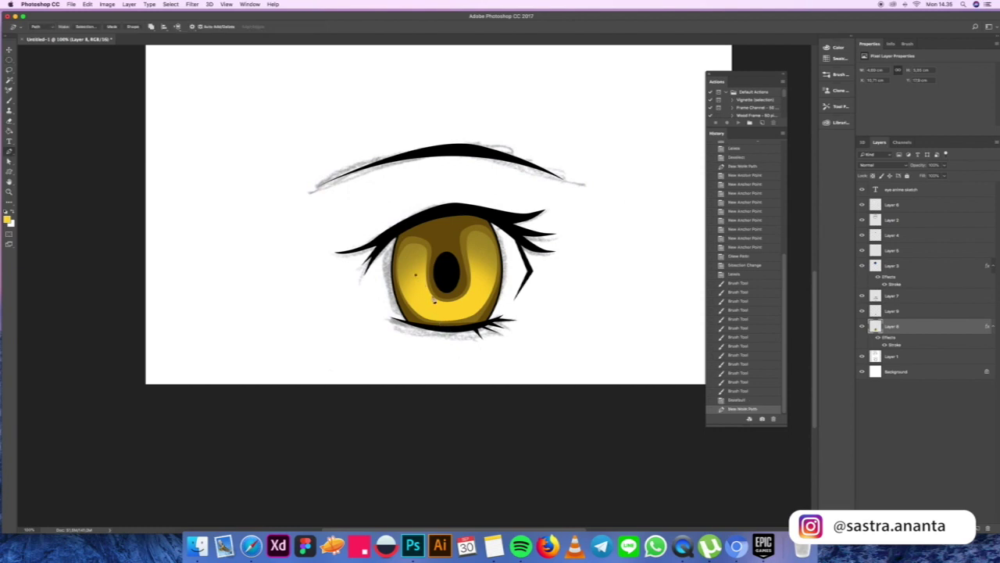
drag(437, 304, 444, 308)
click(494, 286)
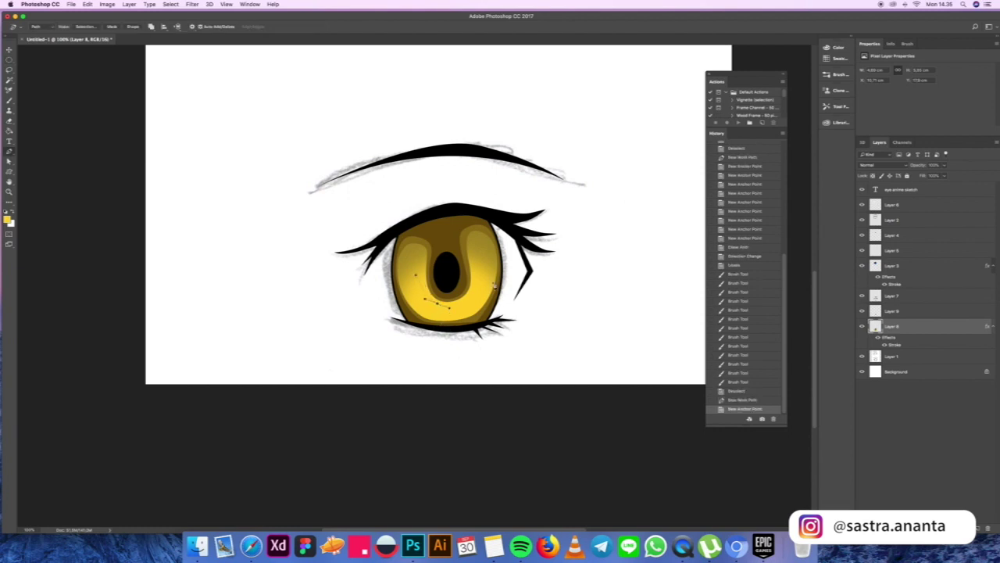
click(483, 265)
click(487, 284)
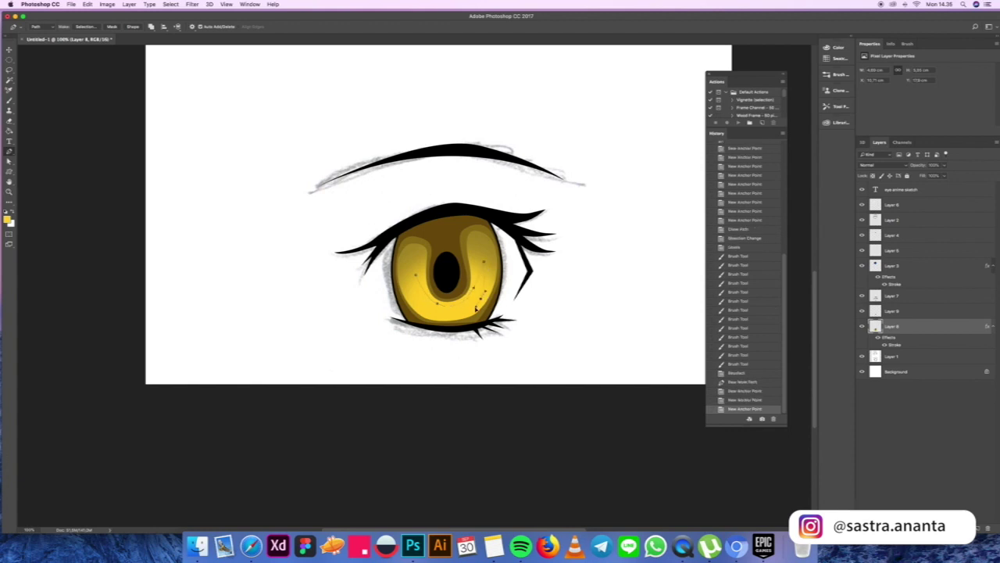
click(471, 312)
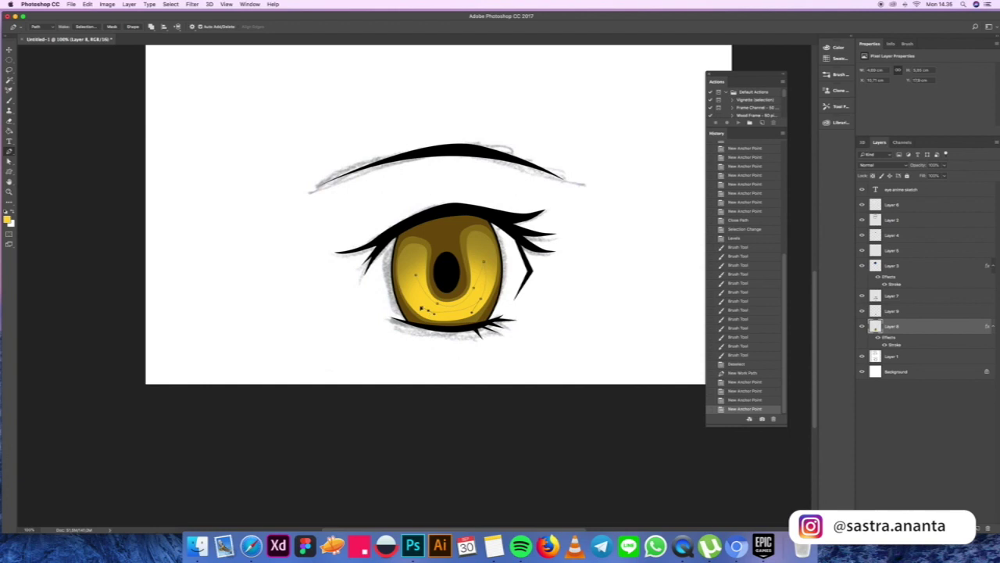
click(414, 270)
click(416, 273)
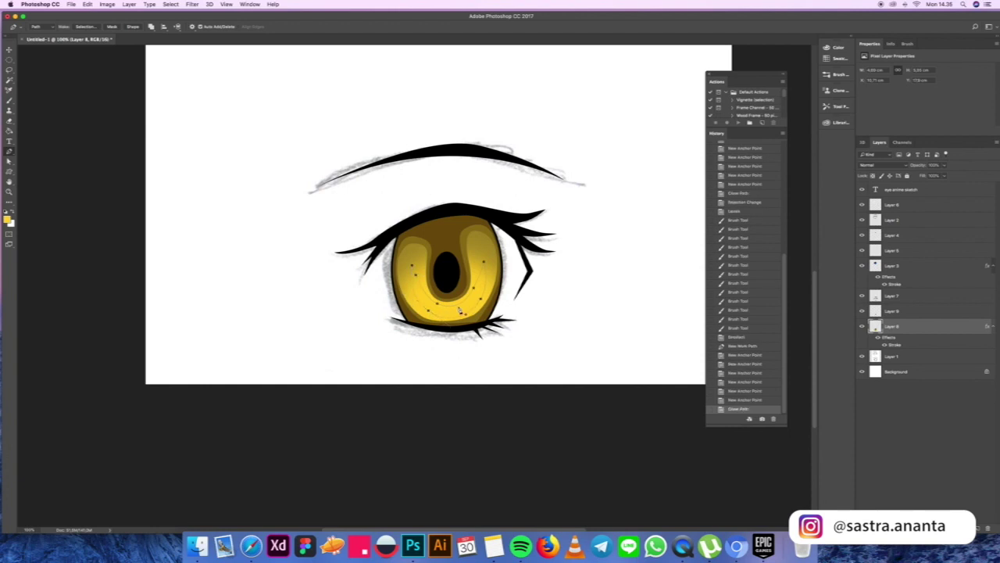
Refine the curve of the crescent path by adjusting its control and anchor points, and turn it into a selection.
key(a)
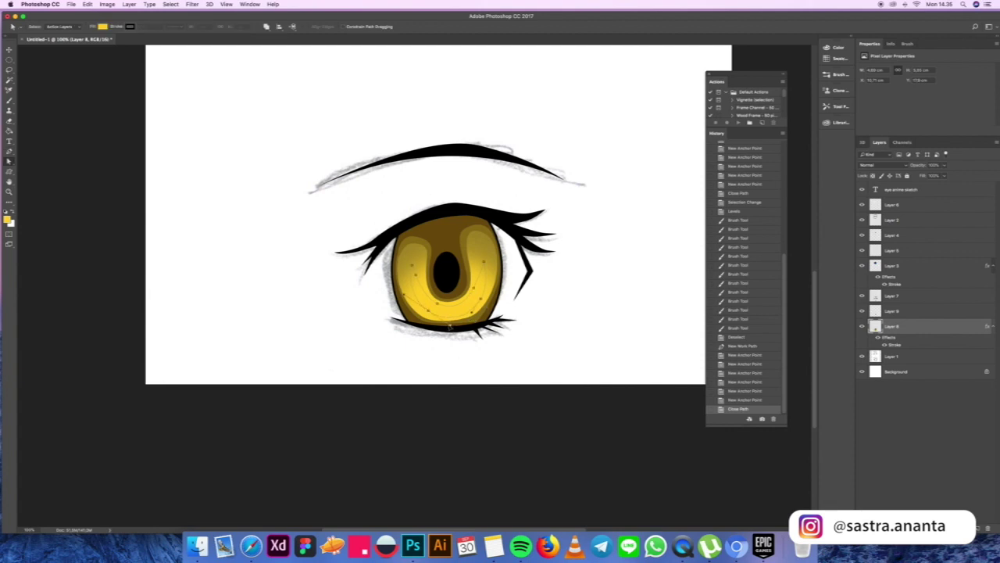
drag(450, 327, 480, 291)
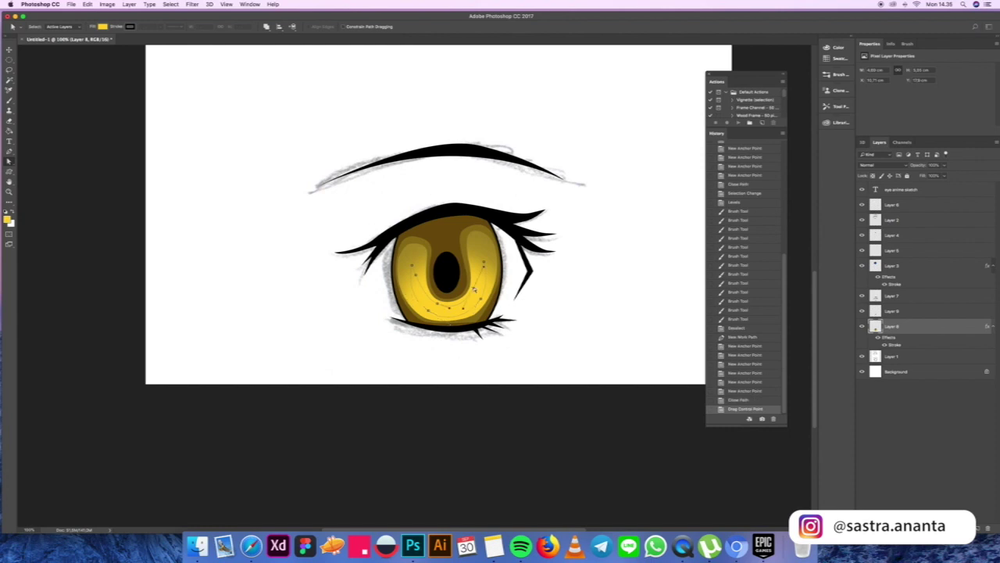
drag(476, 290, 492, 286)
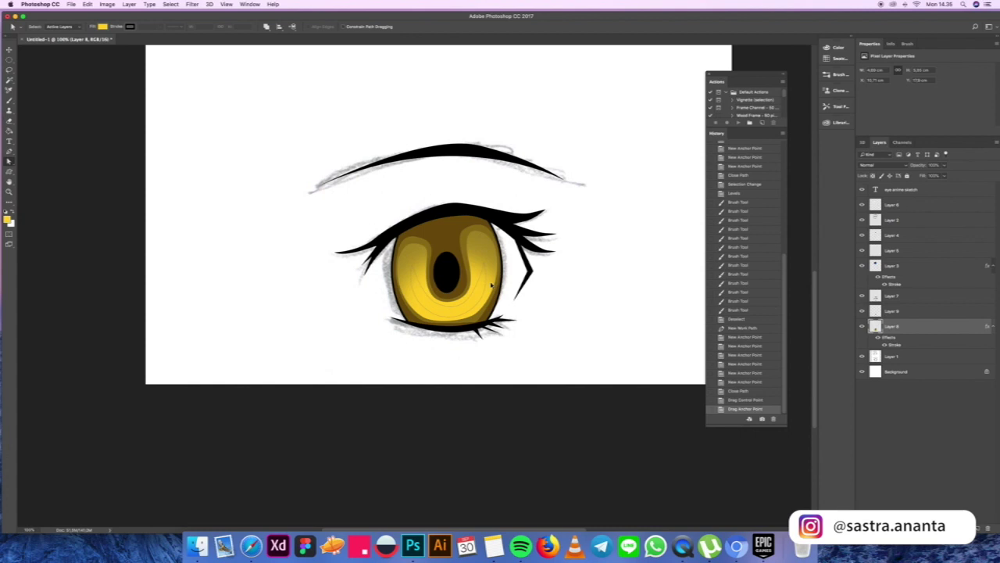
key(super+Return)
Brush soft white over the lower part of the crescent selection, fading toward its tips, and deselect.
key(b)
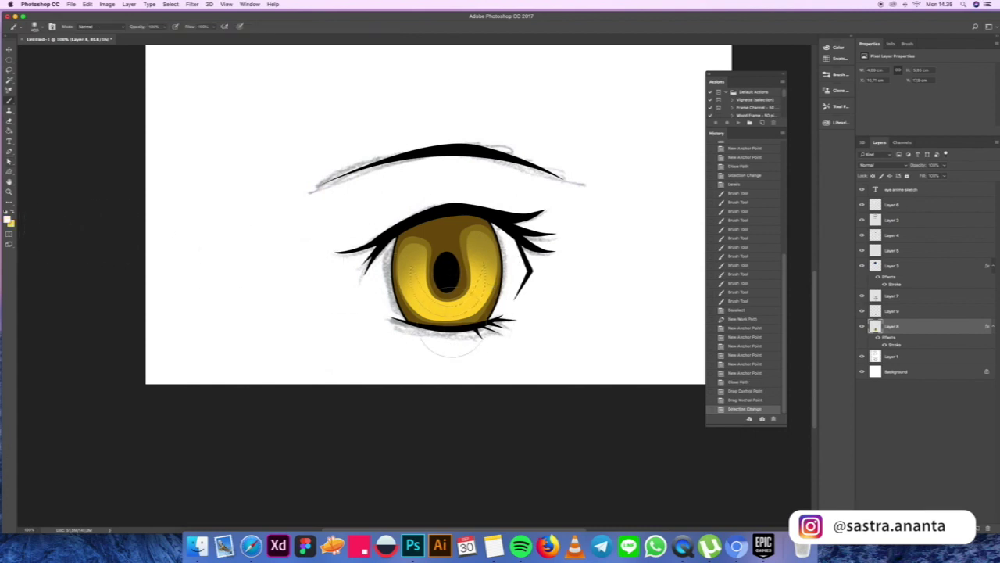
click(452, 320)
click(439, 315)
click(459, 311)
click(471, 315)
click(474, 316)
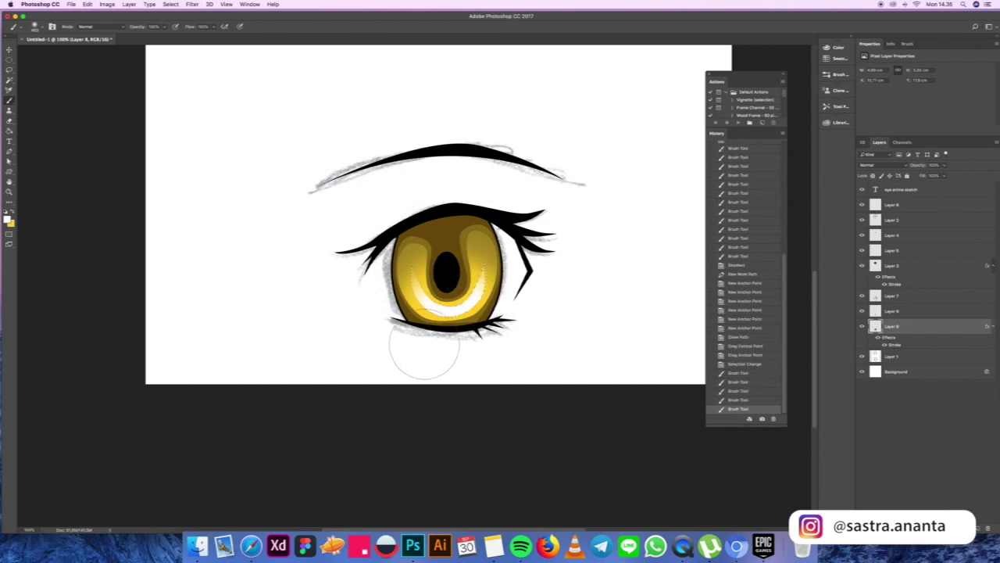
drag(424, 341, 445, 335)
key(m)
key(super+d)
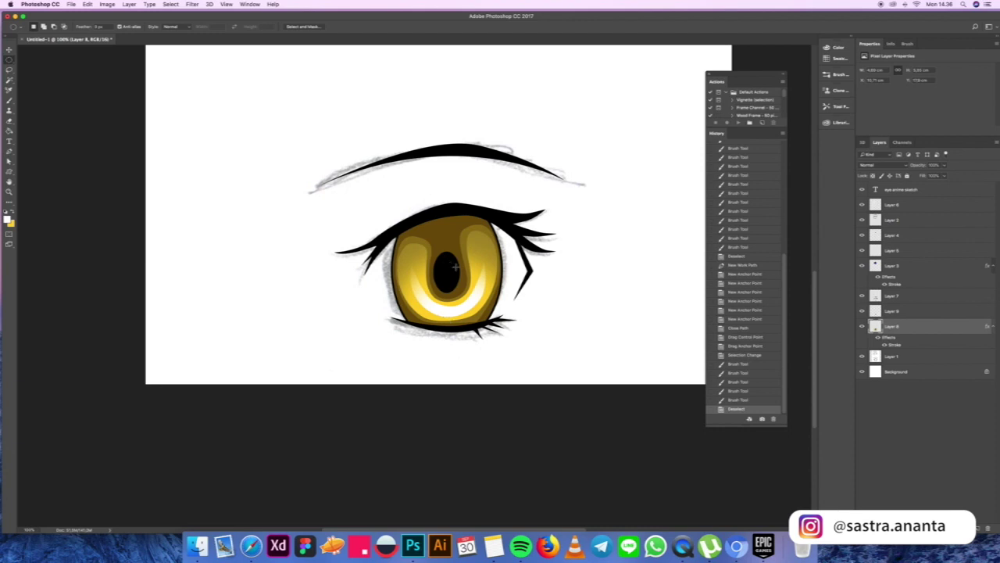
Add a new layer above the iris shading layers and fill a circular white highlight at the iris's upper left.
click(917, 314)
click(978, 530)
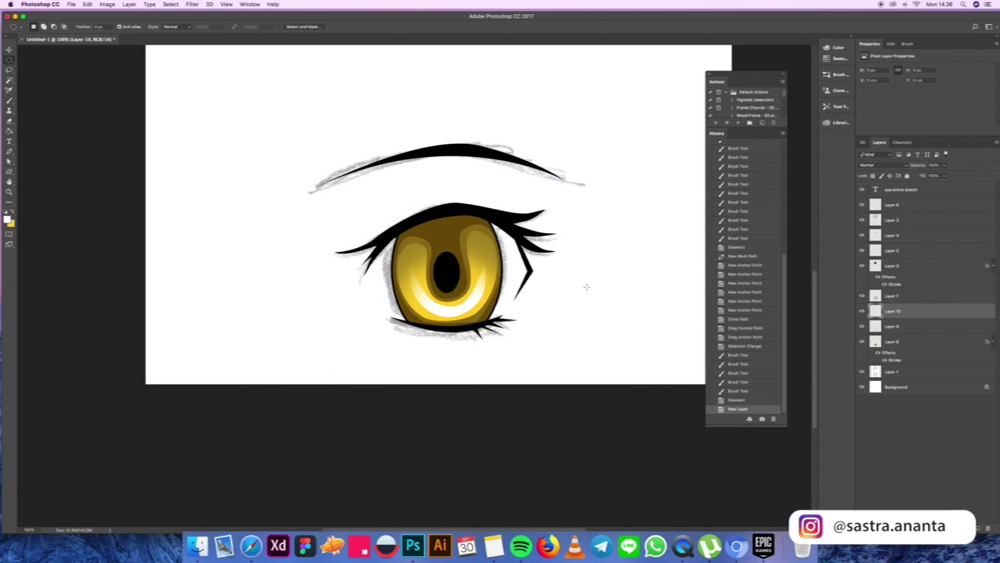
drag(429, 234, 437, 262)
drag(436, 261, 429, 257)
key(g)
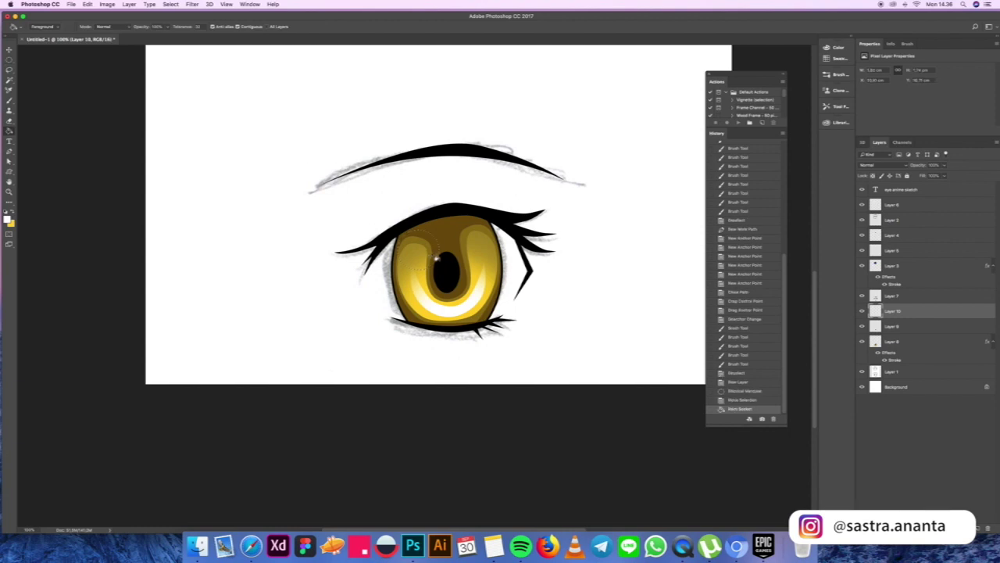
click(434, 257)
key(m)
key(super+d)
Fill a flat horizontal white ellipse across the iris's right edge beside the pupil, and deselect.
mouse_move(489, 243)
mouse_down()
mouse_move(518, 268)
mouse_move(508, 270)
mouse_up()
key(g)
click(509, 270)
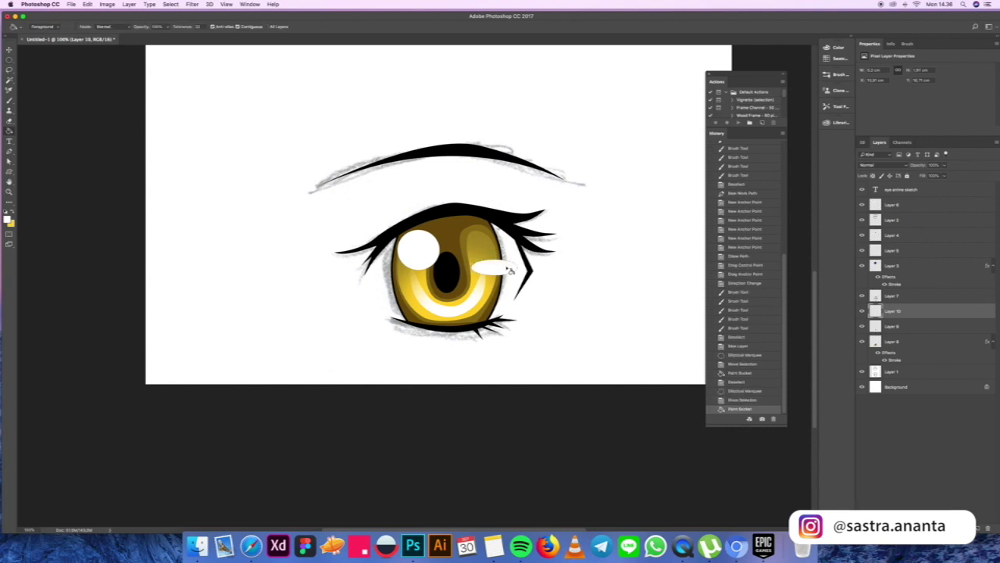
key(m)
key(super+d)
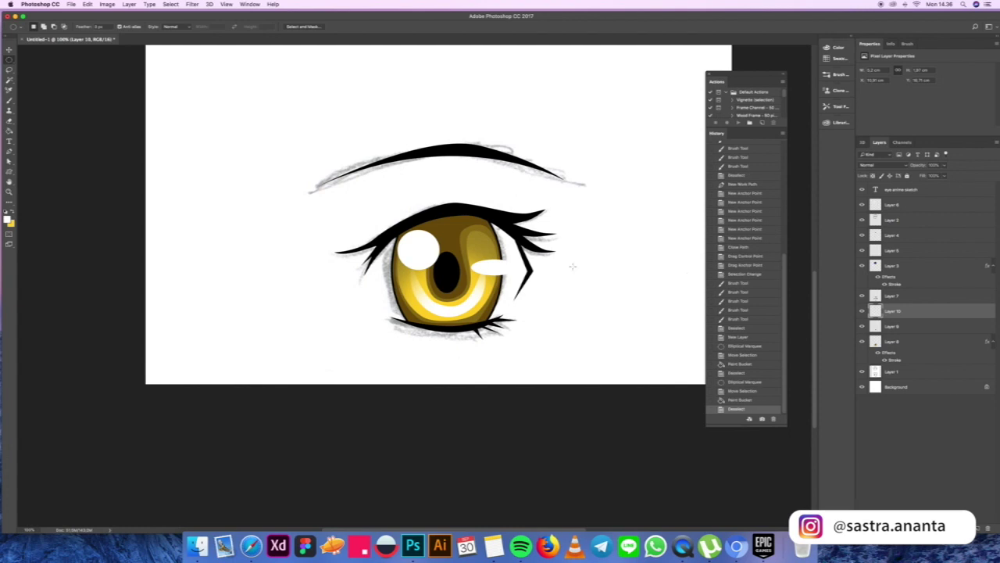
Hide the sketch layer, Layer 1, and add a new layer directly above the Background.
click(862, 373)
click(900, 388)
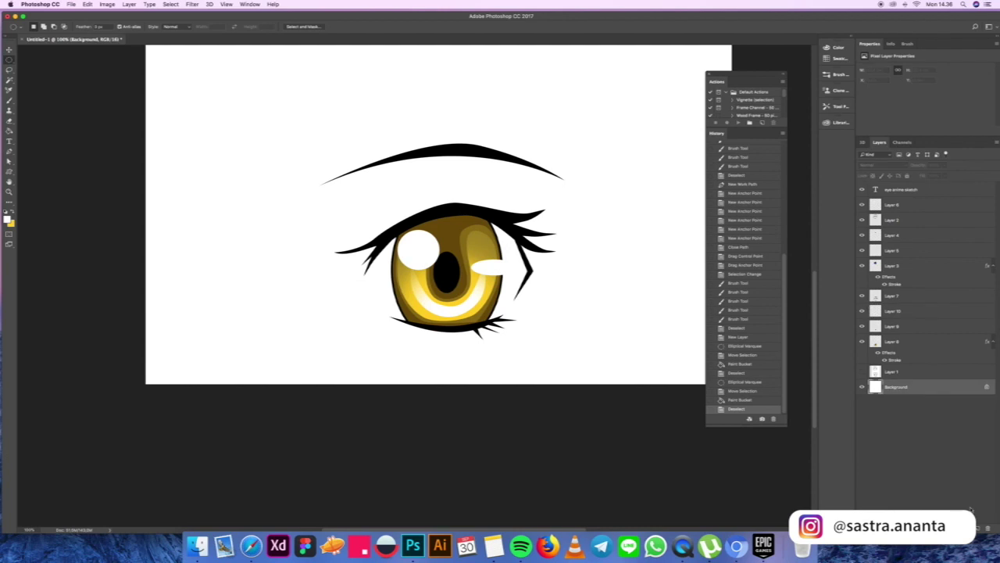
click(979, 528)
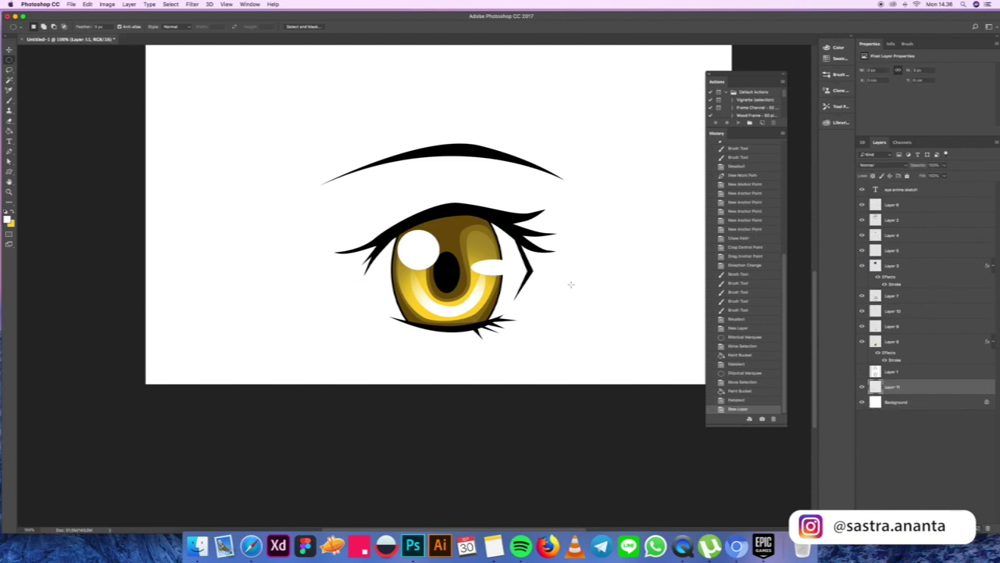
Choose a dark grey foreground colour and fill the whole new layer with it.
key(super+minus)
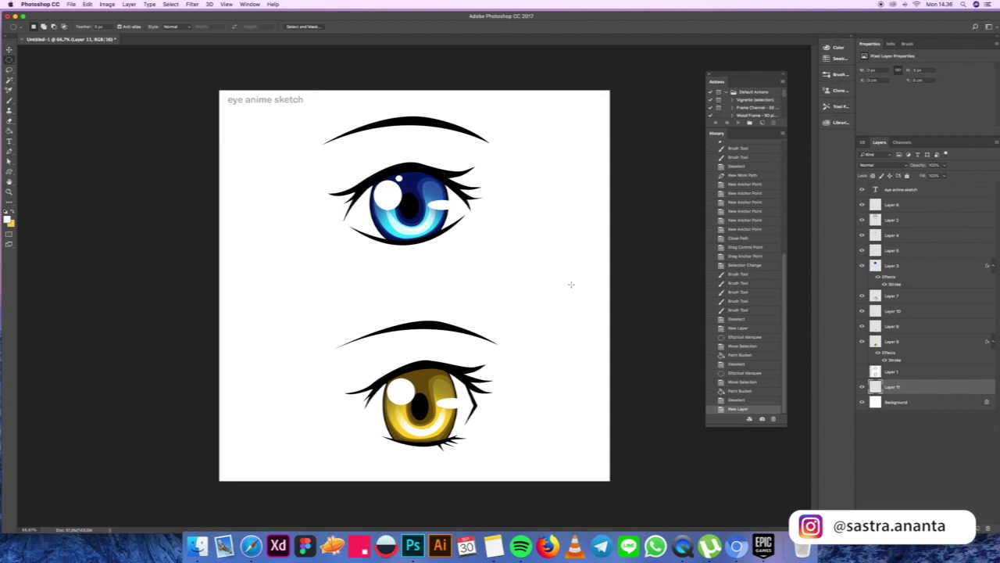
key(g)
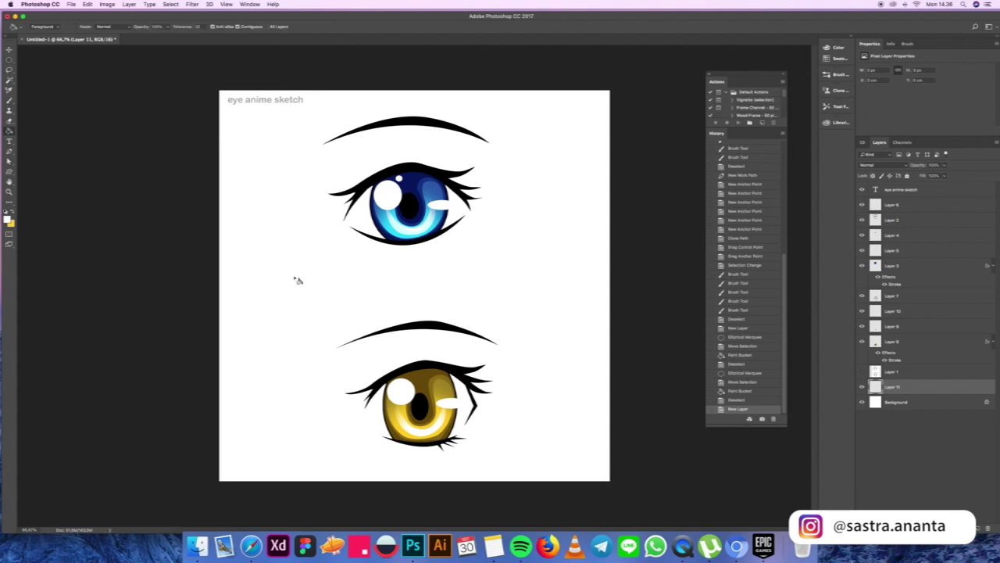
click(7, 219)
drag(128, 361, 92, 386)
click(279, 318)
click(505, 309)
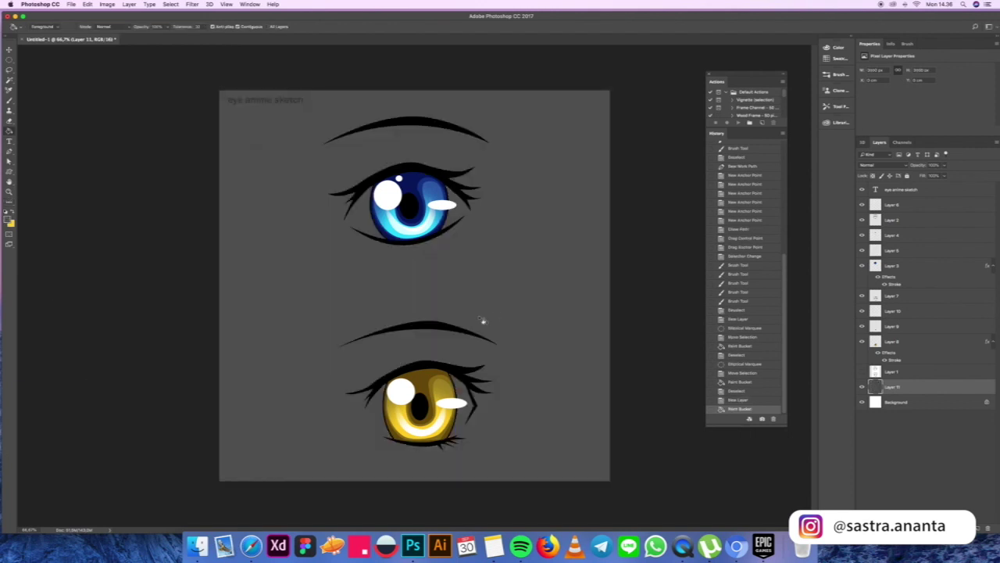
Add a new layer above the grey fill and outline the upper eye's opening with a closed Pen path along both lids.
click(978, 529)
key(p)
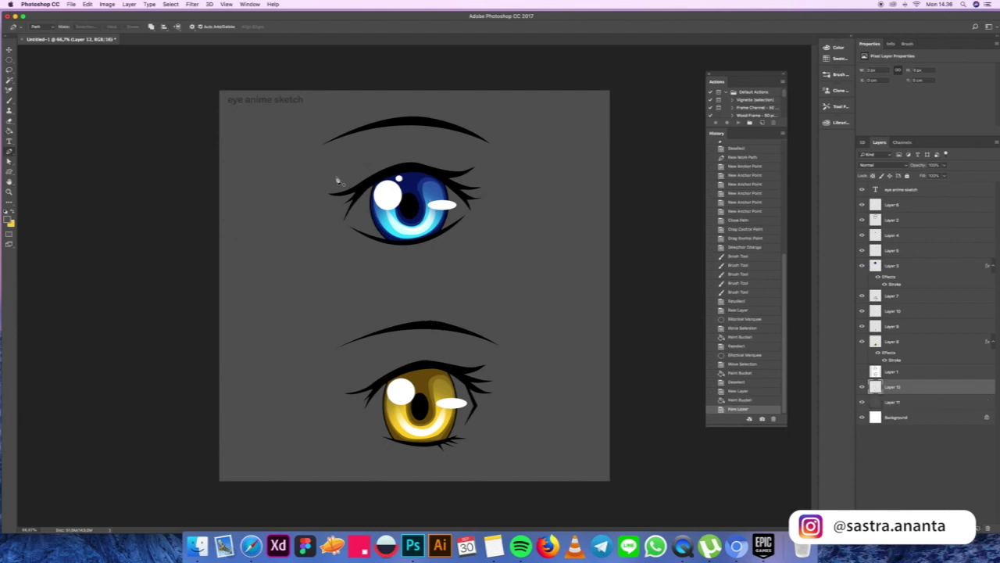
click(347, 225)
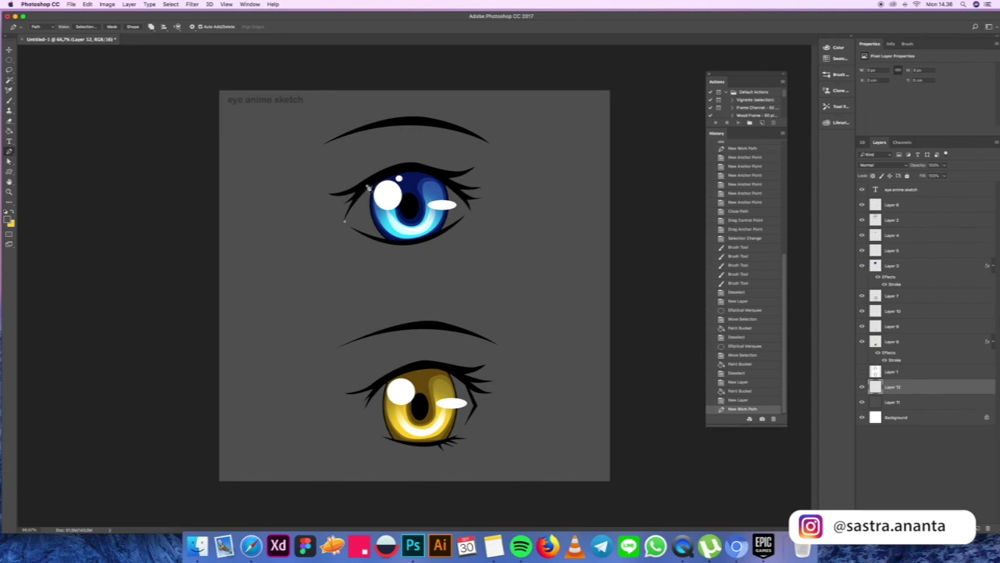
click(421, 175)
click(451, 186)
click(467, 203)
click(471, 210)
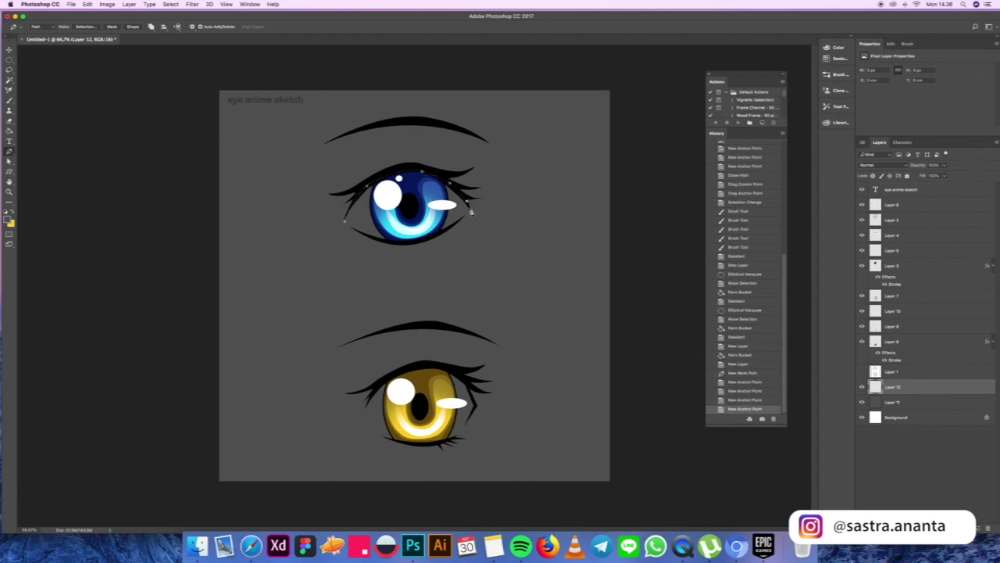
click(465, 218)
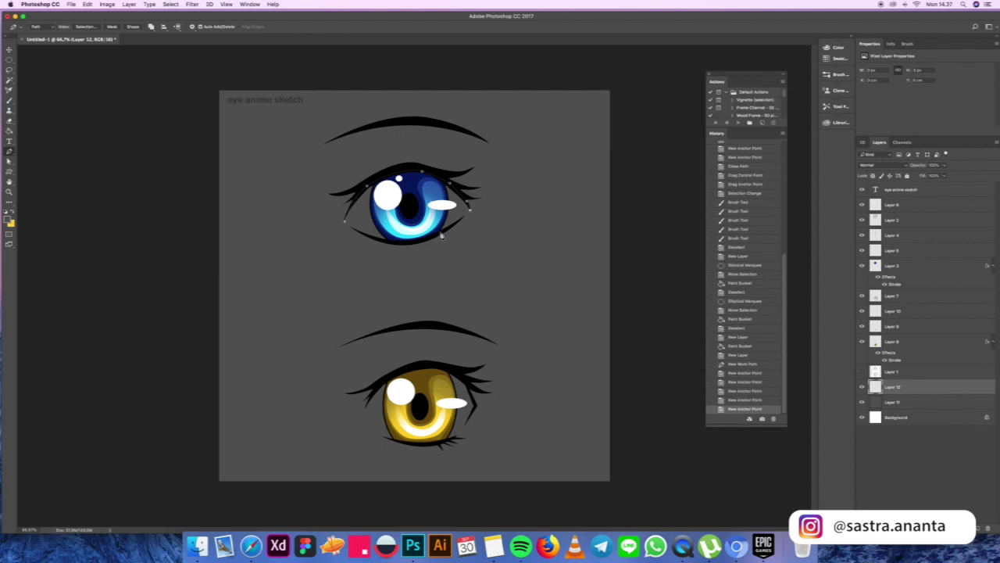
click(426, 240)
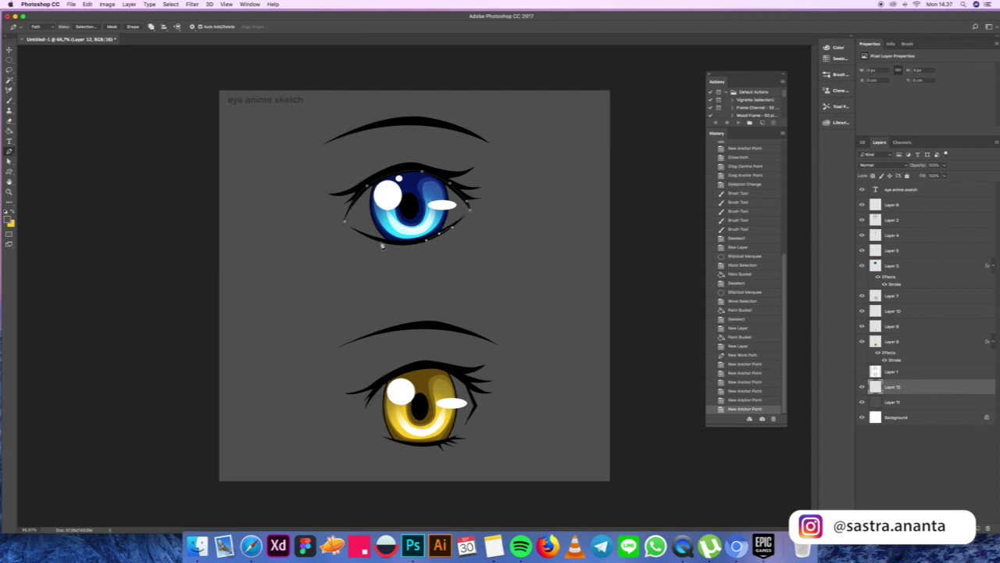
click(382, 242)
click(346, 225)
click(343, 221)
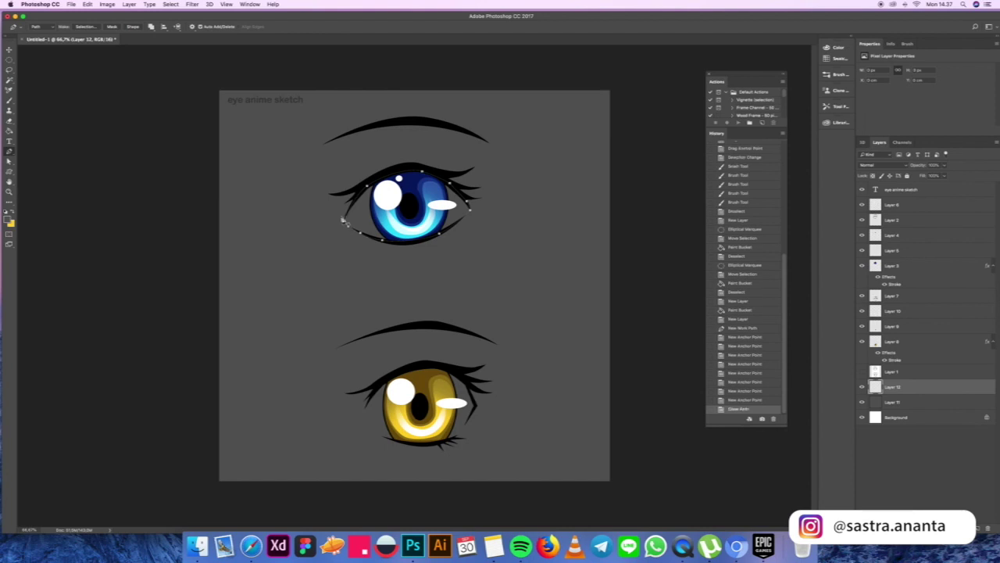
Turn the eye-opening path into a selection and brush it fully white to form the upper eye's sclera.
key(super+Return)
key(b)
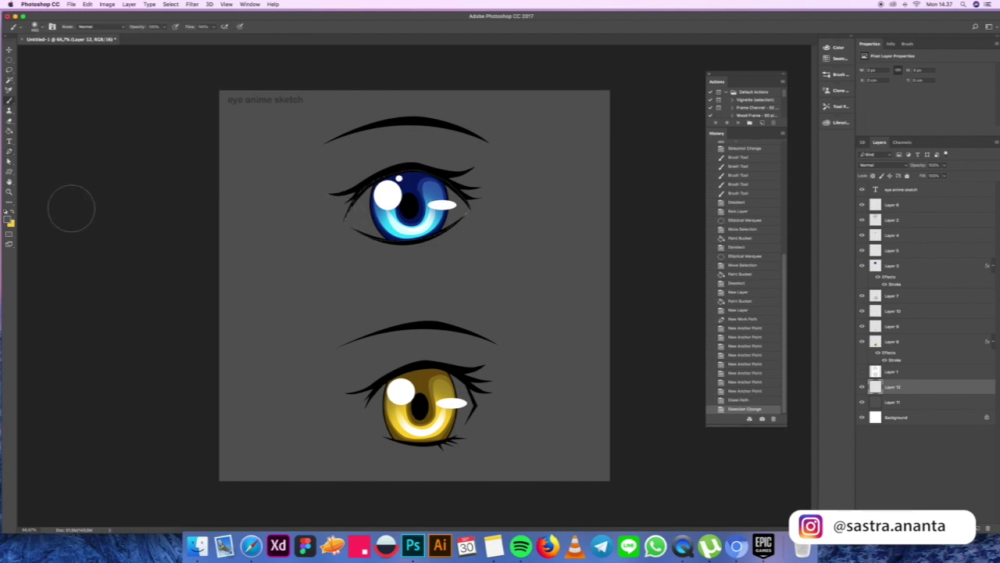
click(5, 211)
click(12, 211)
drag(360, 218, 378, 214)
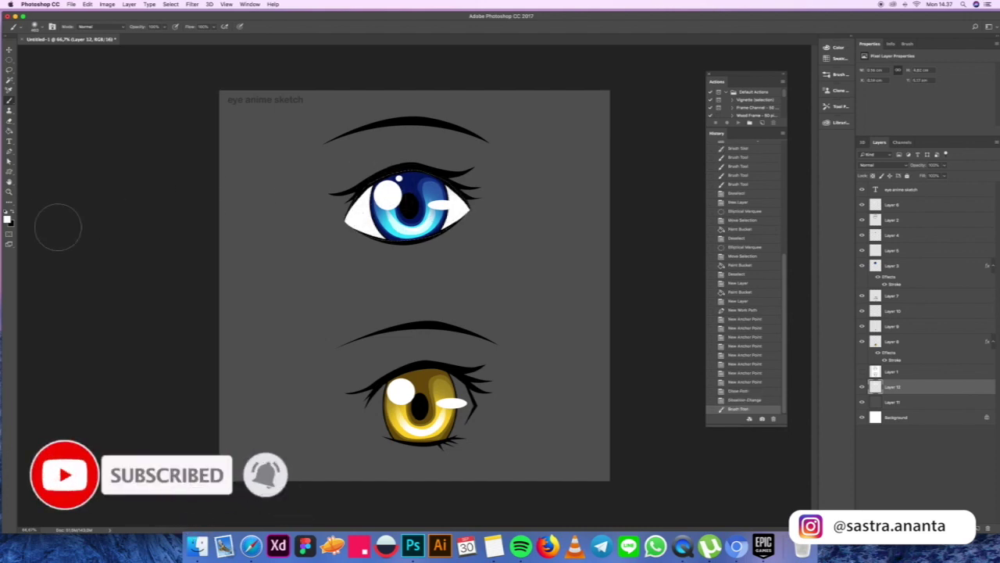
Shade the upper part of the selected eye white with a soft mid-grey brush under the upper lid, and deselect.
click(8, 220)
click(104, 360)
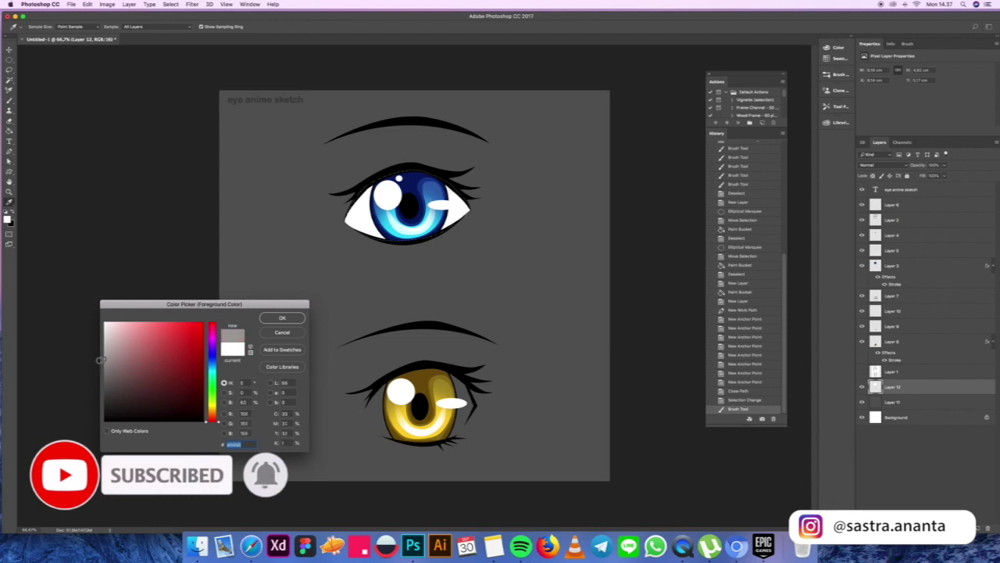
click(292, 316)
right_click(443, 230)
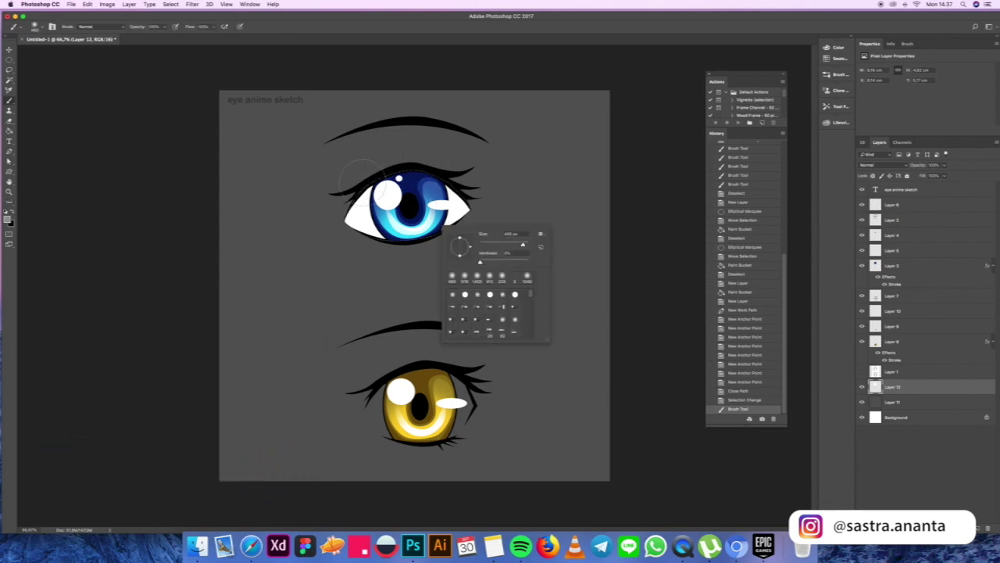
mouse_move(338, 209)
mouse_down()
mouse_move(398, 168)
mouse_move(454, 165)
mouse_move(432, 158)
mouse_move(378, 162)
mouse_move(472, 185)
mouse_move(427, 166)
mouse_move(392, 168)
mouse_move(325, 197)
mouse_move(373, 174)
mouse_move(328, 207)
mouse_move(361, 181)
mouse_move(464, 165)
mouse_move(464, 186)
mouse_move(444, 172)
mouse_up()
click(425, 171)
click(404, 174)
click(383, 177)
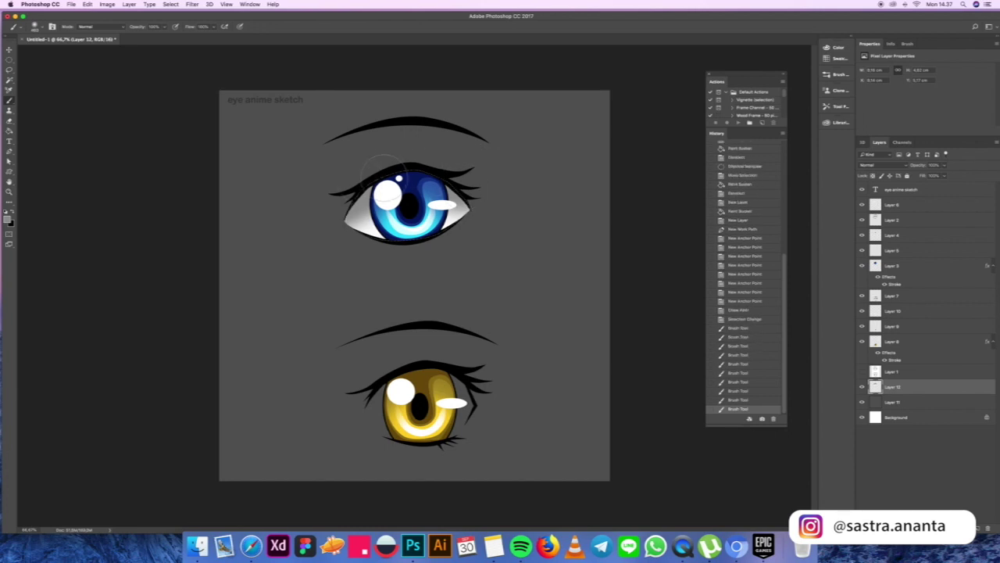
key(m)
key(super+d)
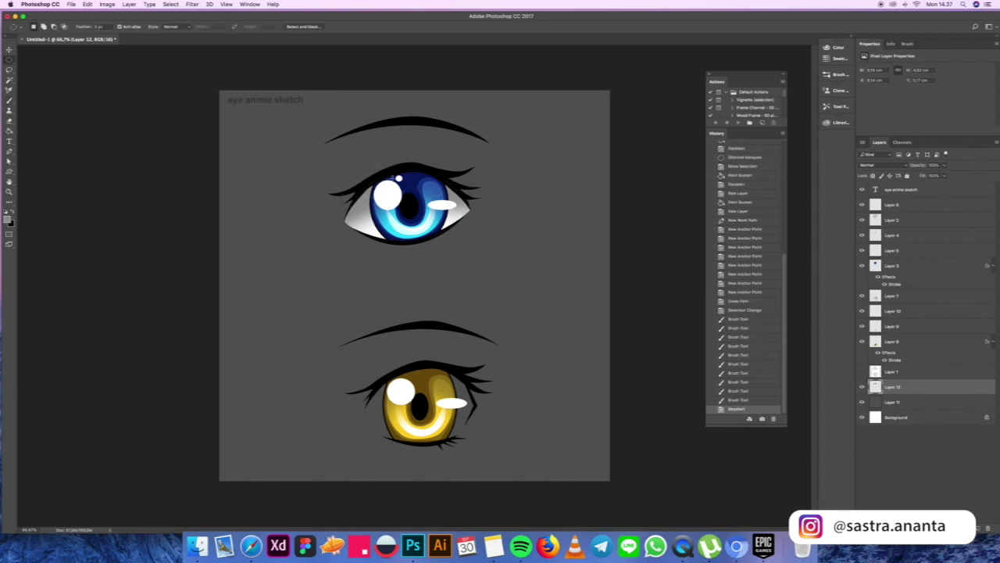
Outline a closed Pen path curving across the upper part of the eye white and enclosing the upper lid, and make it a selection.
key(p)
click(345, 224)
drag(400, 186, 436, 180)
drag(469, 210, 481, 224)
click(482, 223)
click(514, 171)
click(405, 130)
click(304, 167)
key(super+Return)
Darken the selected upper part of the eye white with the Levels midtones to form a hard-edged lid shadow.
key(super+l)
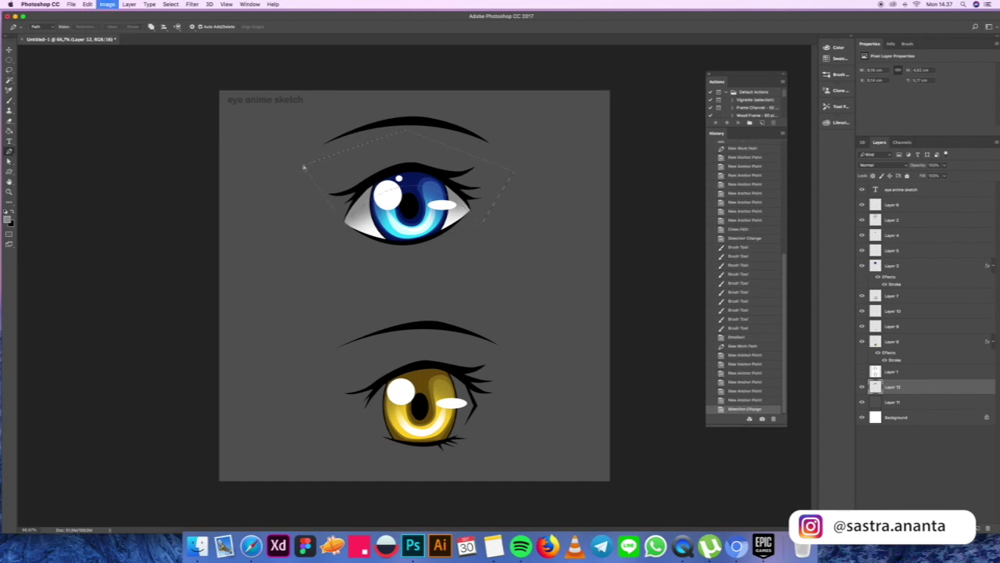
drag(730, 379, 748, 379)
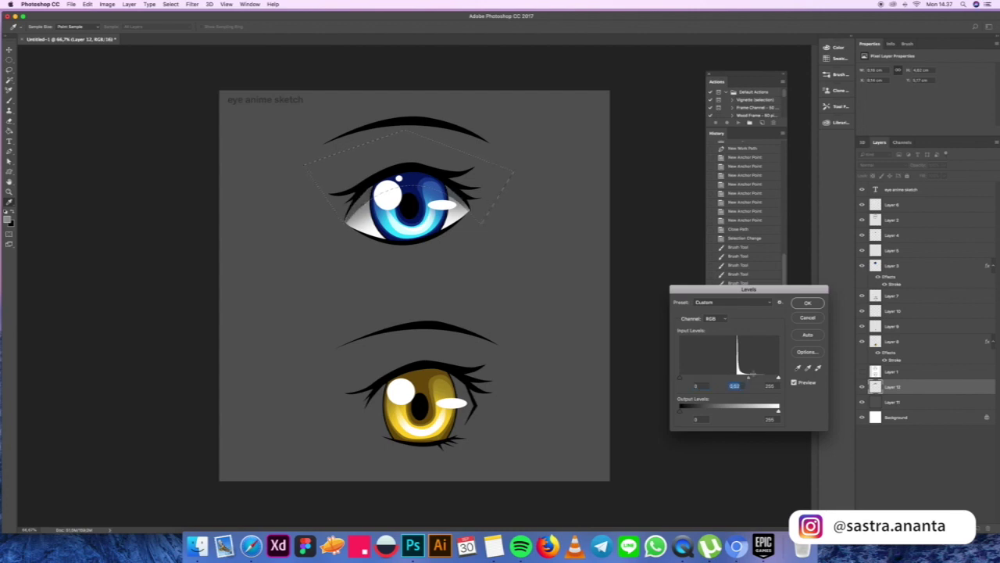
click(799, 305)
key(m)
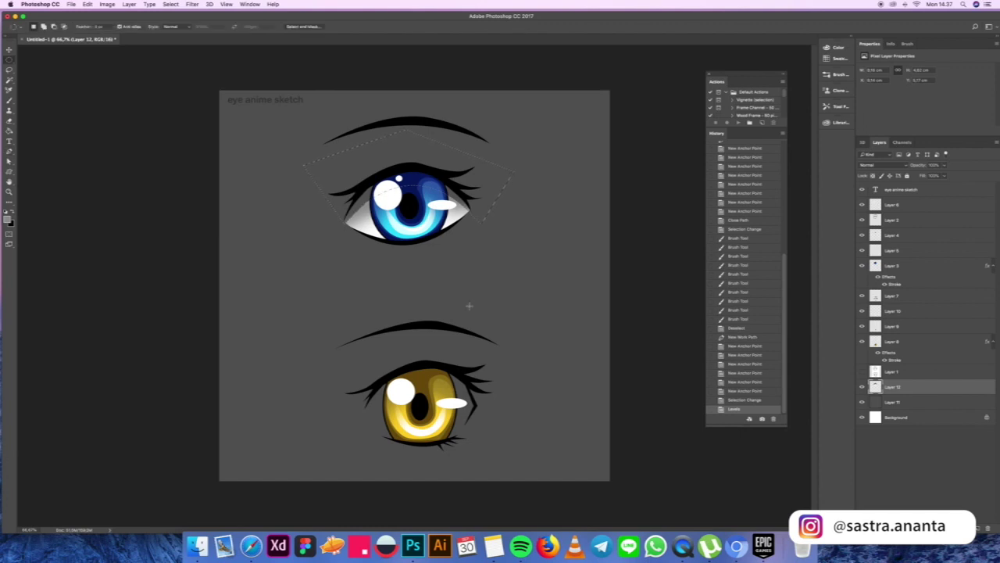
Clear the selection and outline the lower eye's opening with a closed Pen path along the upper lid, both corners and the lower lid.
key(super+d)
key(p)
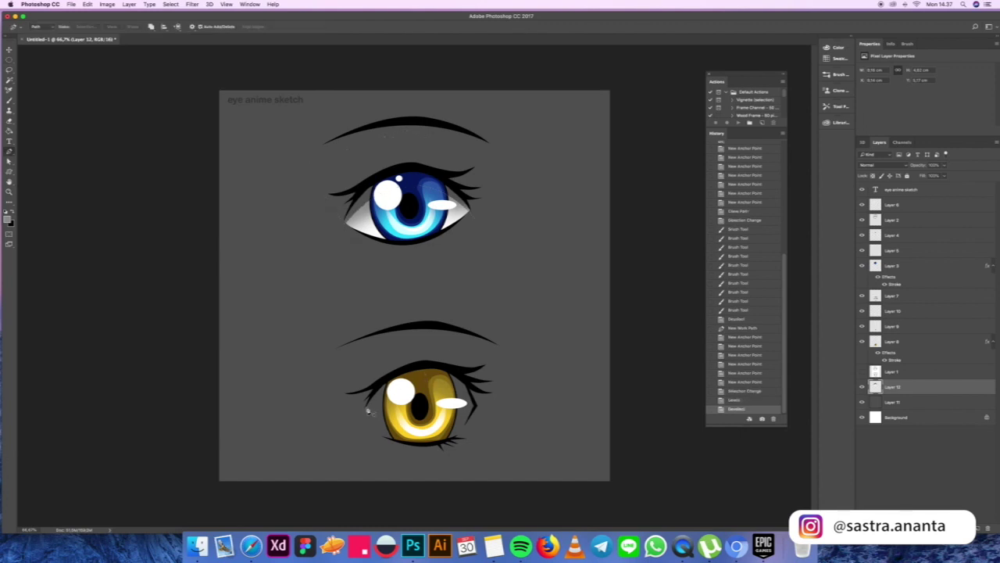
click(365, 412)
drag(393, 377, 467, 381)
click(468, 382)
click(476, 405)
click(467, 426)
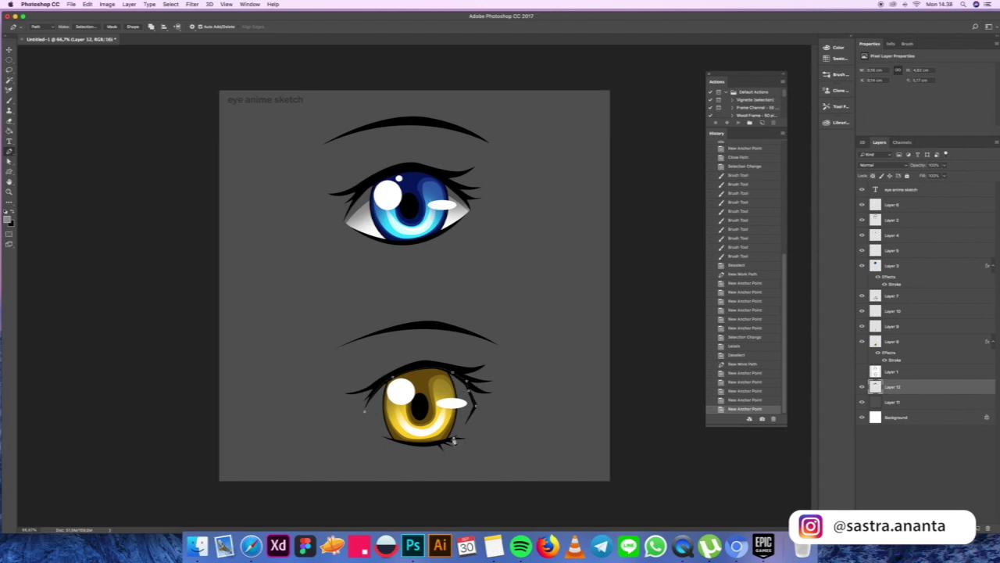
click(443, 445)
click(411, 445)
click(399, 444)
click(390, 442)
click(385, 439)
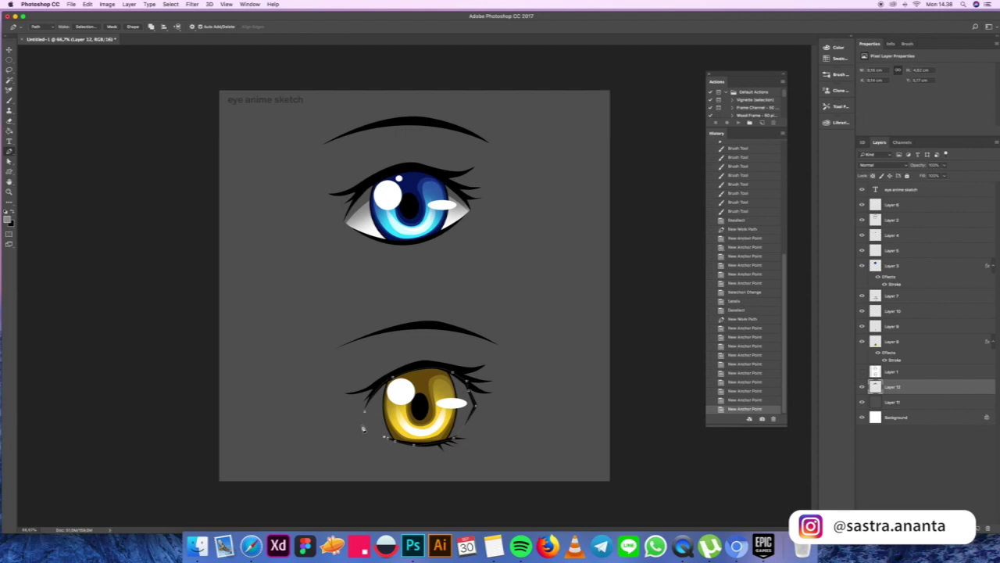
click(363, 429)
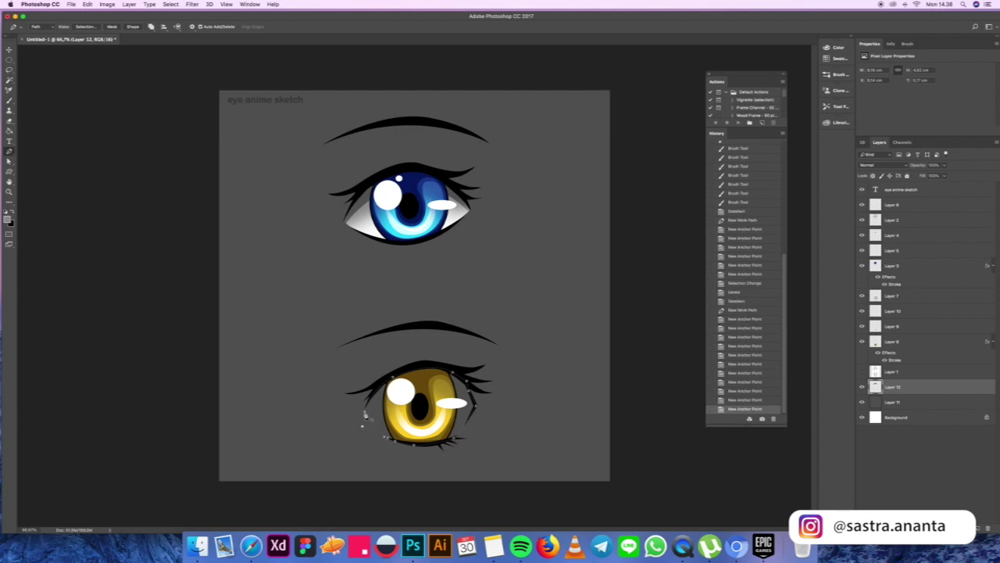
click(364, 415)
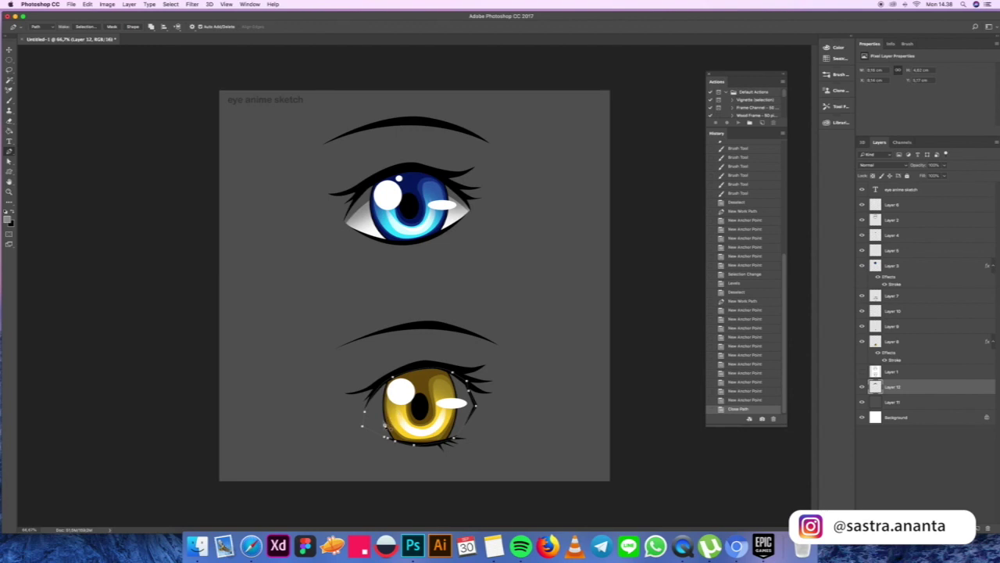
Adjust the anchor point at the lower eye's left corner and turn the eye-opening path into a selection.
key(a)
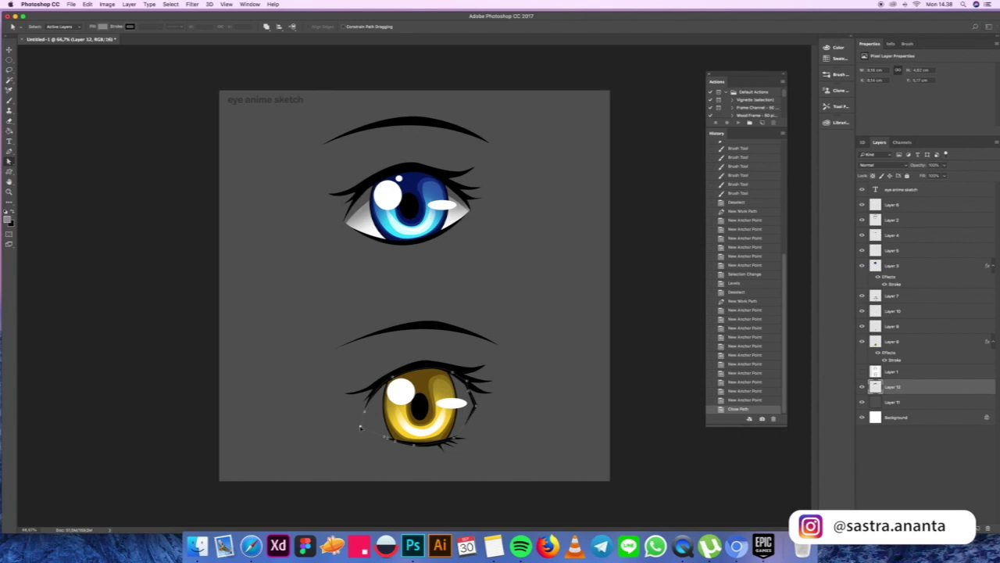
drag(361, 426, 365, 439)
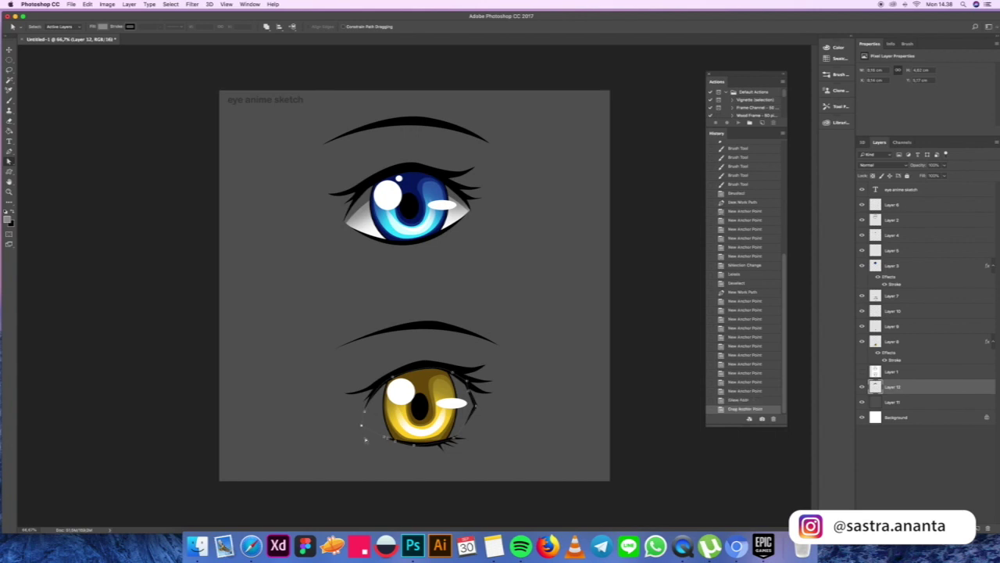
key(ctrl+Return)
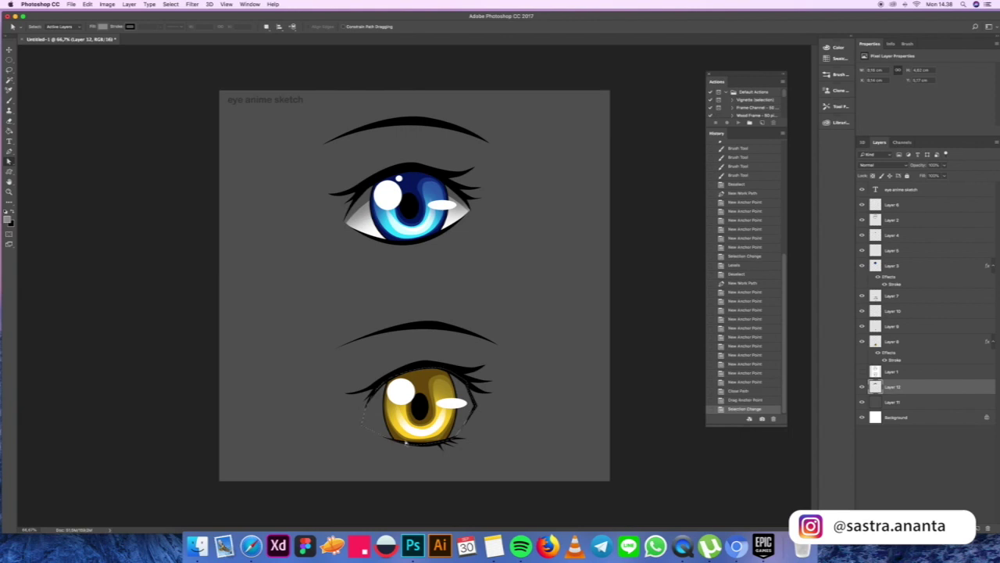
Brush the selected eye opening white on both sides of the golden iris to form the lower eye's sclera.
key(b)
key(d)
key(x)
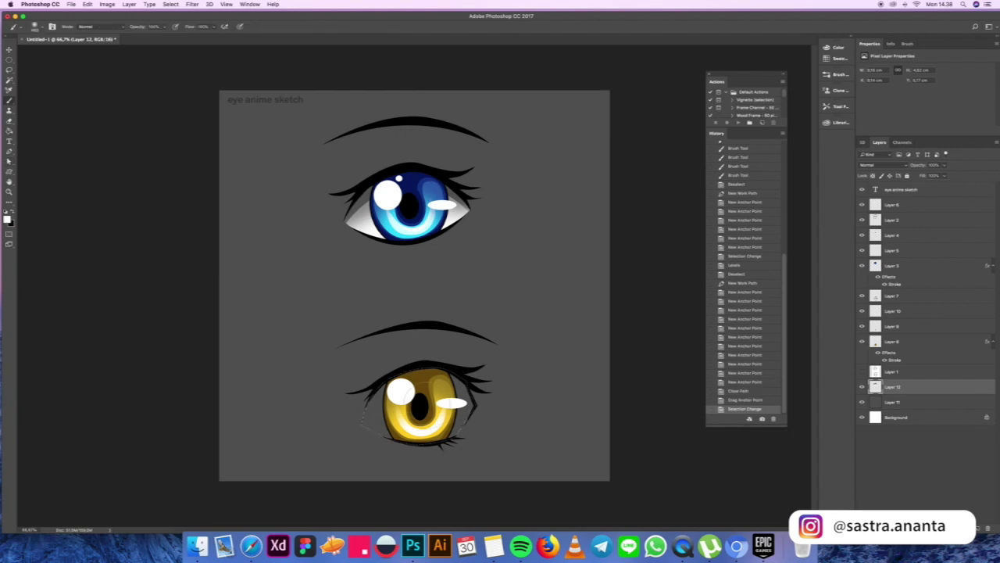
mouse_move(528, 388)
mouse_down()
mouse_move(469, 399)
mouse_move(457, 408)
mouse_move(459, 426)
mouse_up()
mouse_move(369, 403)
mouse_down()
mouse_move(385, 432)
mouse_move(367, 418)
mouse_move(369, 405)
mouse_move(332, 408)
mouse_up()
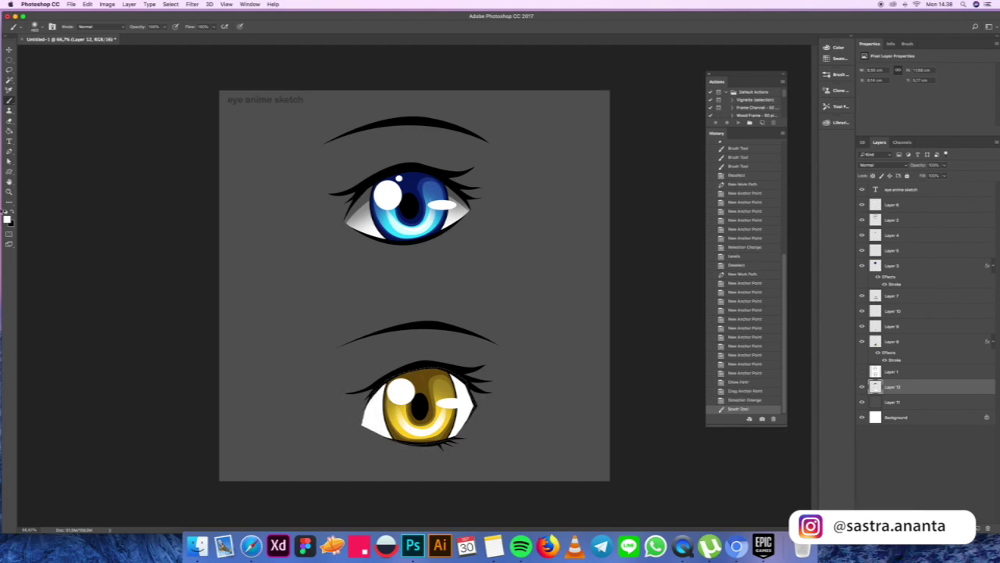
Shade the lower eye's white under the upper lid with a soft brush in grey sampled from the upper eye's shaded white, and deselect.
click(7, 218)
click(361, 211)
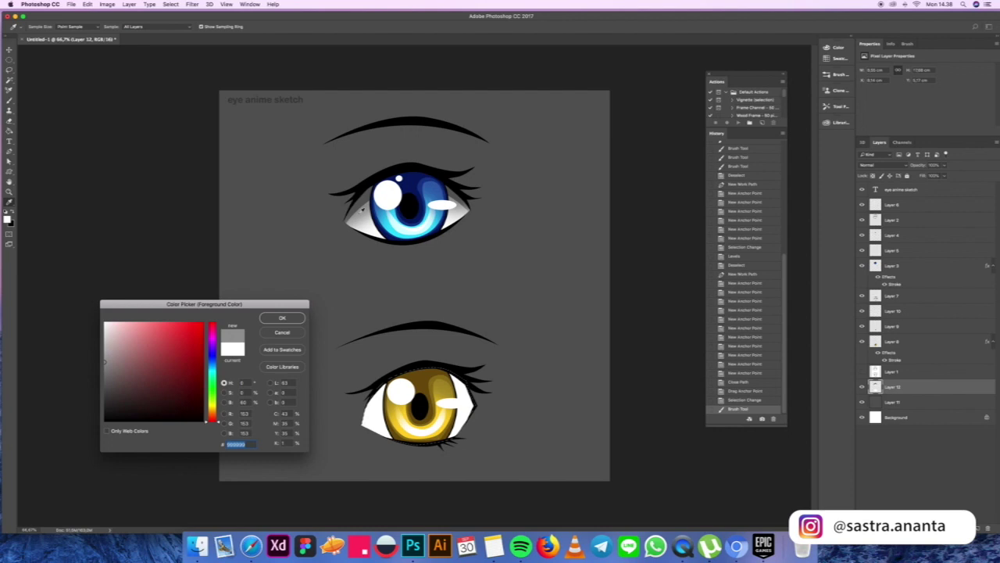
click(282, 319)
mouse_move(342, 409)
mouse_down()
mouse_move(381, 374)
mouse_move(346, 400)
mouse_move(424, 362)
mouse_move(484, 382)
mouse_move(432, 361)
mouse_move(349, 390)
mouse_move(454, 363)
mouse_up()
key(ctrl+d)
Outline a Pen path curving across the upper part of the lower eye's white and around the upper lid, and make it a selection.
key(p)
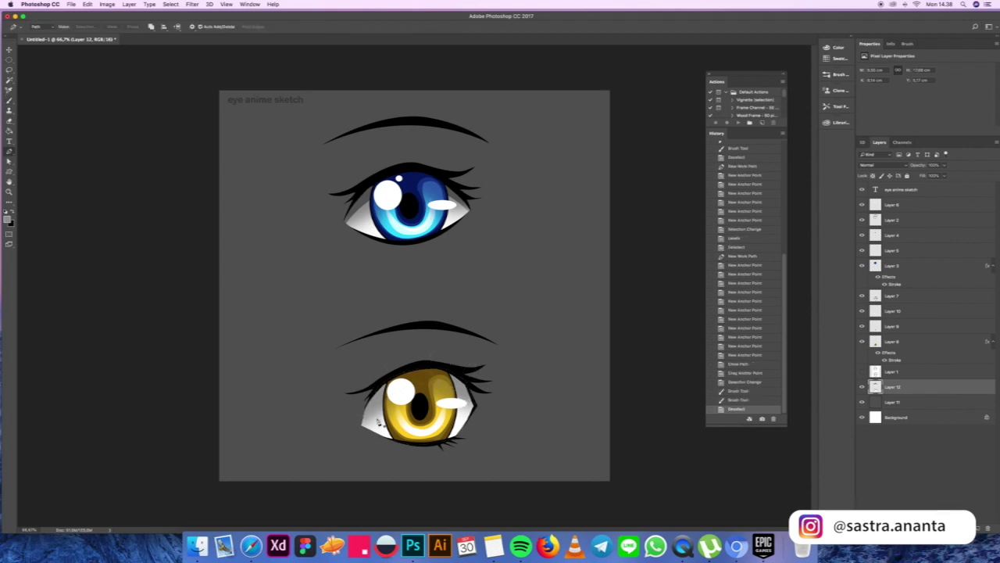
click(359, 426)
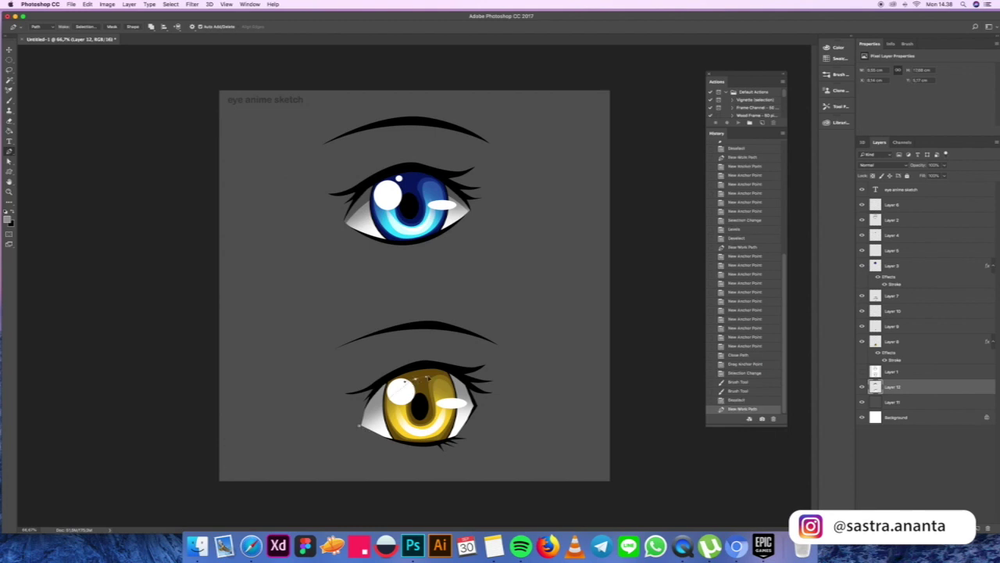
click(445, 381)
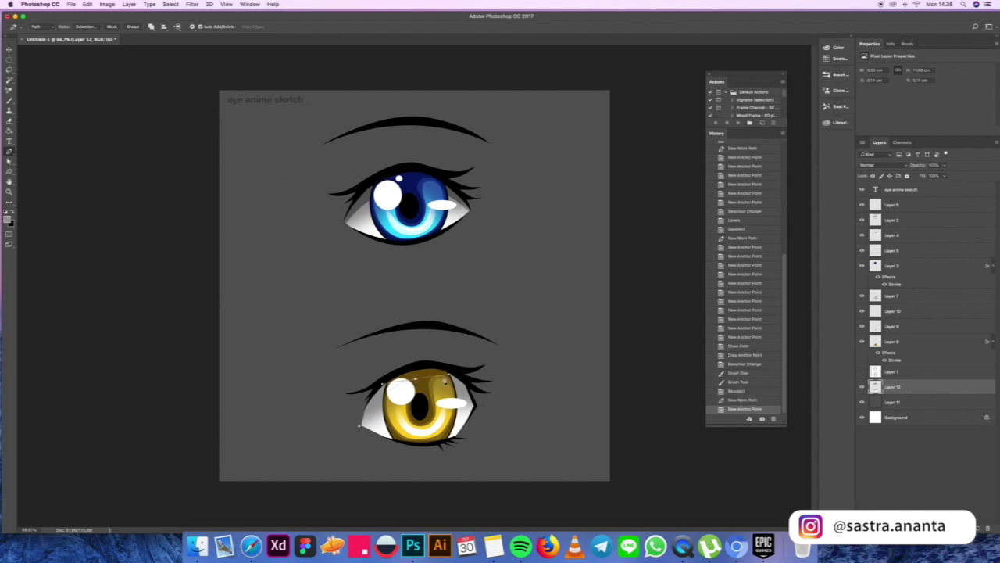
click(442, 379)
click(444, 383)
drag(479, 410, 494, 431)
click(494, 431)
click(493, 338)
click(391, 324)
click(329, 358)
click(307, 408)
key(ctrl+Return)
Darken the selected upper part of the lower eye's white with the Levels midtones to form a hard-edged lid shadow.
key(ctrl+l)
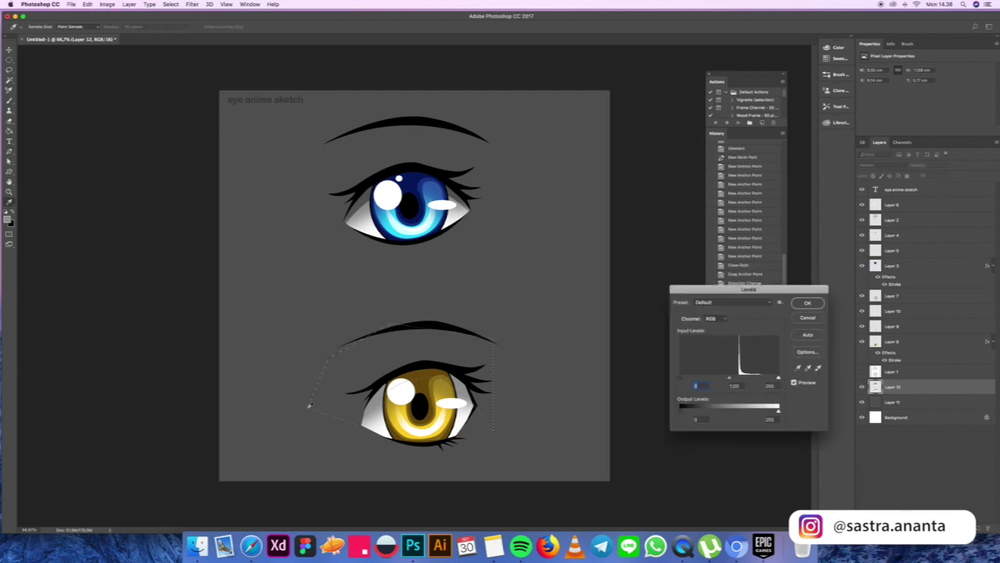
drag(731, 379, 747, 379)
click(808, 303)
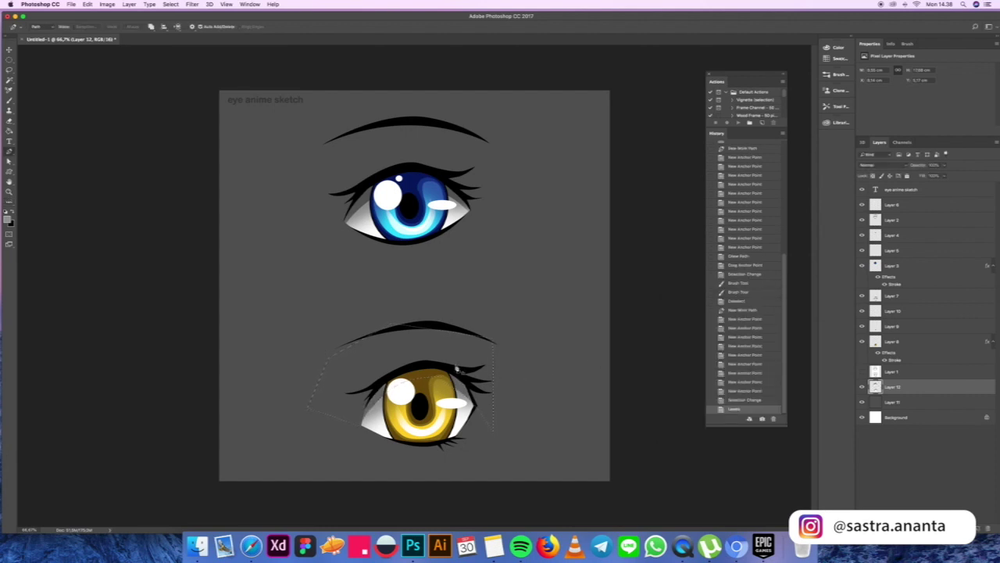